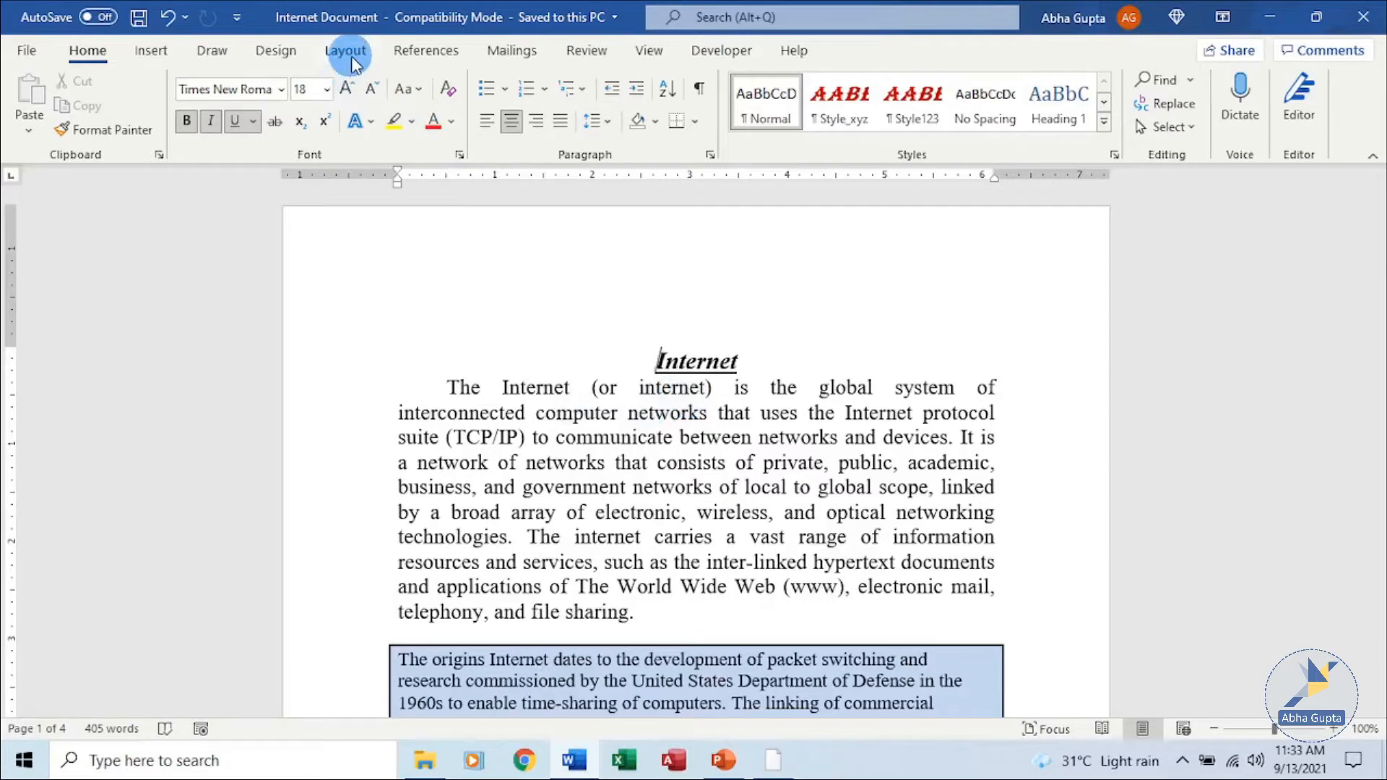
Open the Layout options and scroll through the document to review its pages.
{"action": "left_click", "coordinate": [346, 50]}
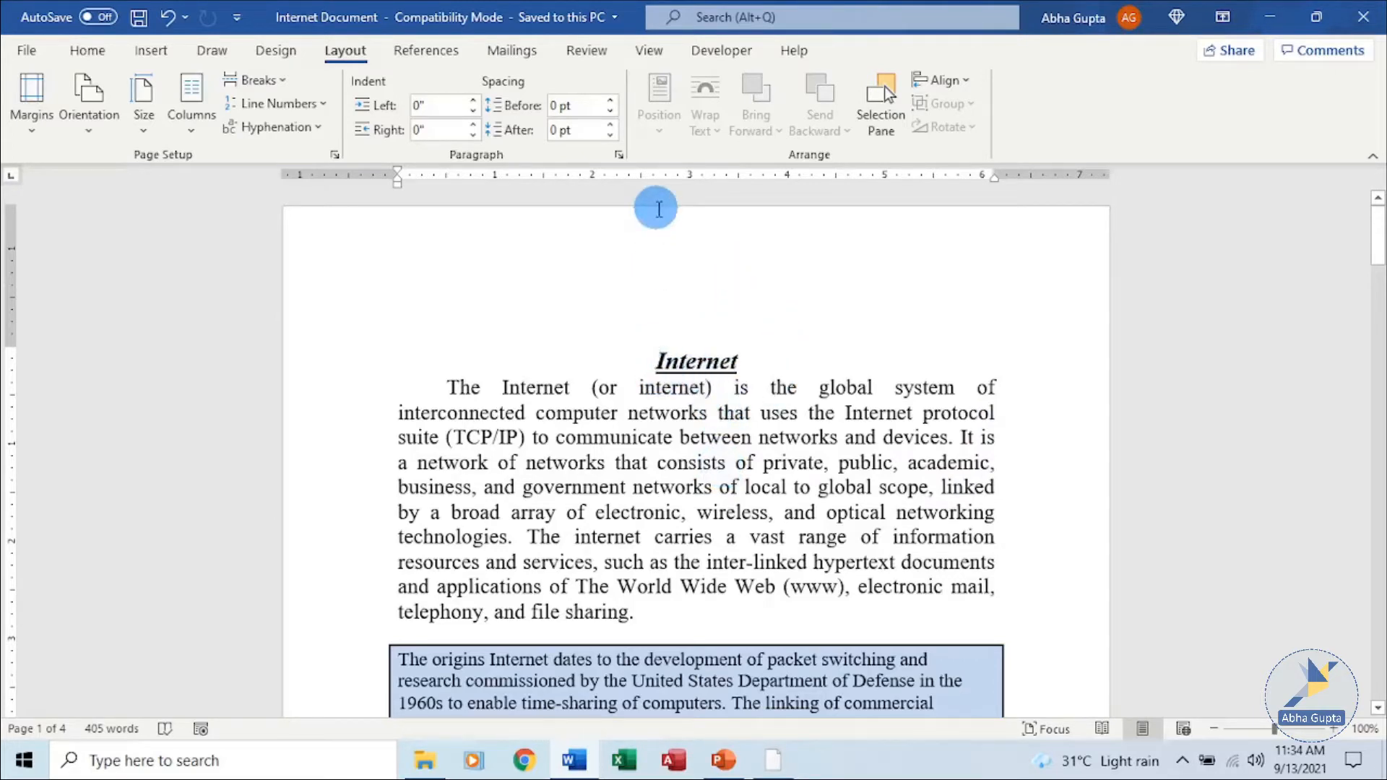
{"action": "scroll", "coordinate": [715, 383], "scroll_direction": "down", "scroll_amount": 3}
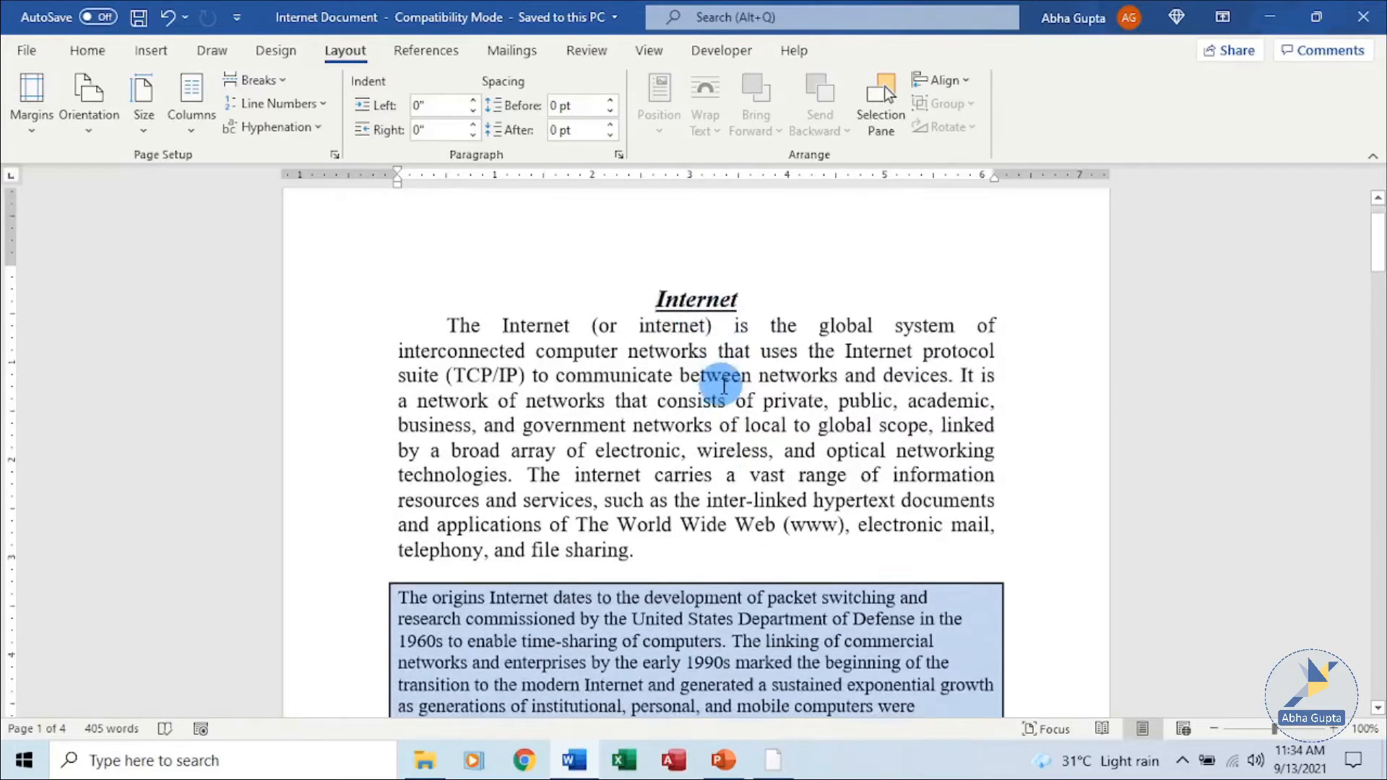
{"action": "scroll", "coordinate": [724, 391], "scroll_direction": "down", "scroll_amount": 5}
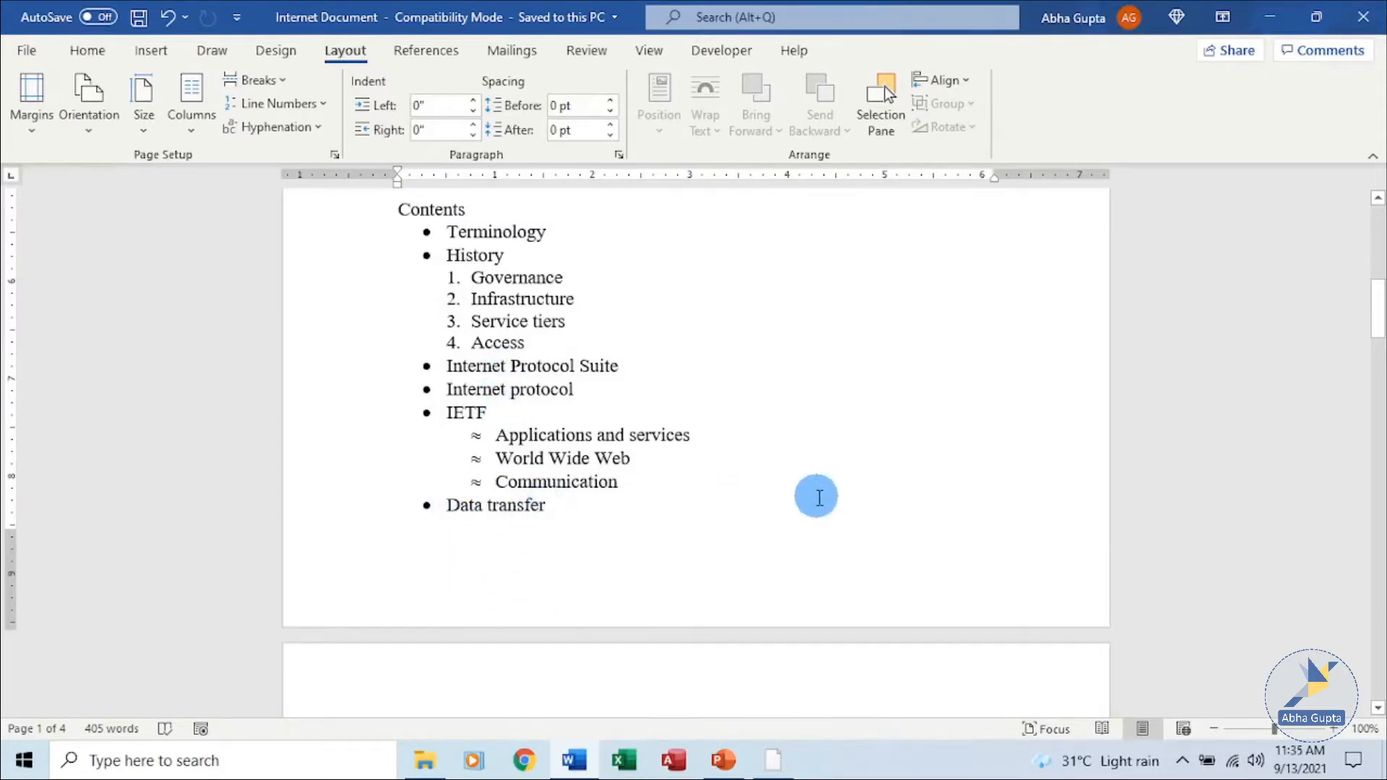
{"action": "scroll", "coordinate": [816, 497], "scroll_direction": "up", "scroll_amount": 8}
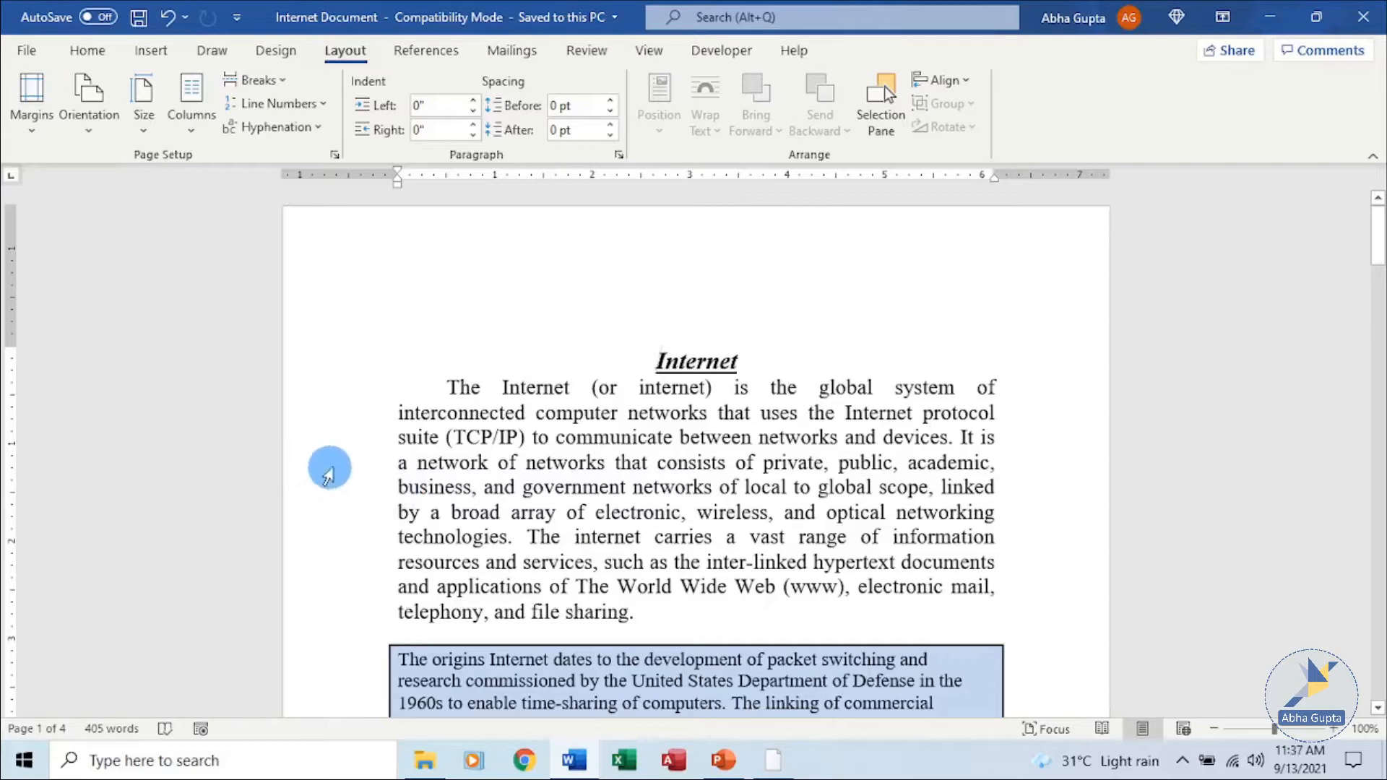
Drag the left, right and top page margins on the rulers to widen the text area.
{"action": "mouse_move", "coordinate": [402, 193]}
{"action": "left_mouse_down"}
{"action": "mouse_move", "coordinate": [364, 179]}
{"action": "mouse_move", "coordinate": [394, 174]}
{"action": "mouse_move", "coordinate": [374, 179]}
{"action": "mouse_move", "coordinate": [379, 198]}
{"action": "mouse_move", "coordinate": [378, 180]}
{"action": "mouse_move", "coordinate": [357, 178]}
{"action": "left_mouse_up"}
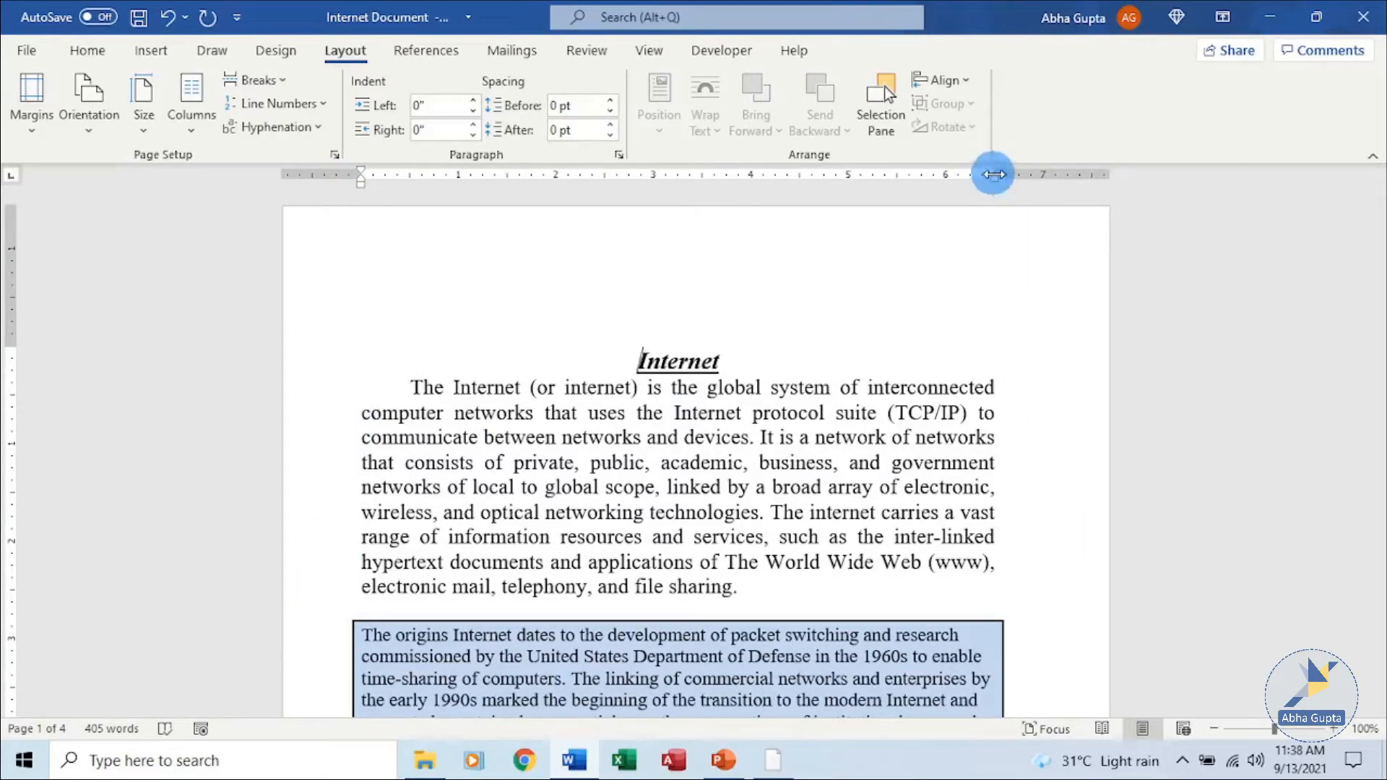
{"action": "left_click_drag", "start_coordinate": [994, 174], "coordinate": [1028, 177]}
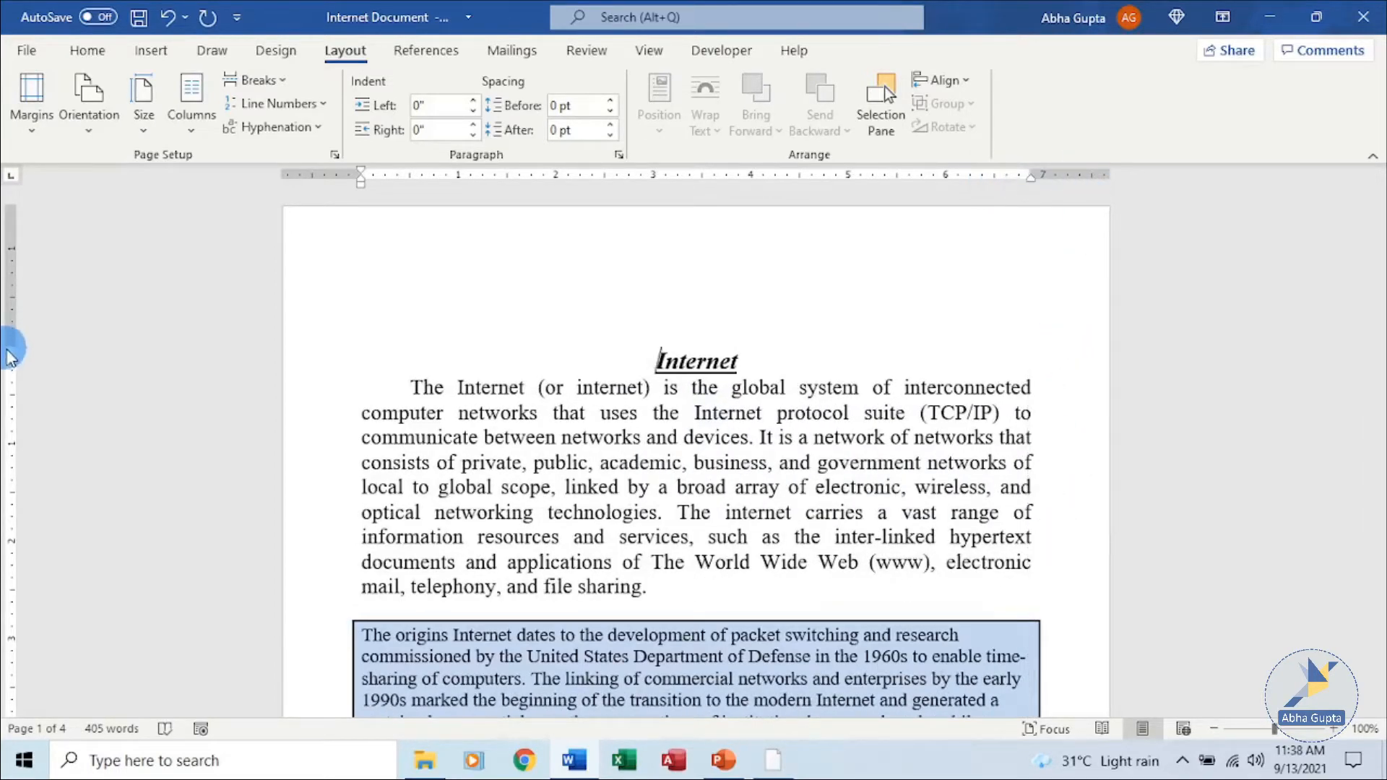
{"action": "mouse_move", "coordinate": [12, 345]}
{"action": "left_mouse_down"}
{"action": "mouse_move", "coordinate": [12, 296]}
{"action": "mouse_move", "coordinate": [13, 337]}
{"action": "left_mouse_up"}
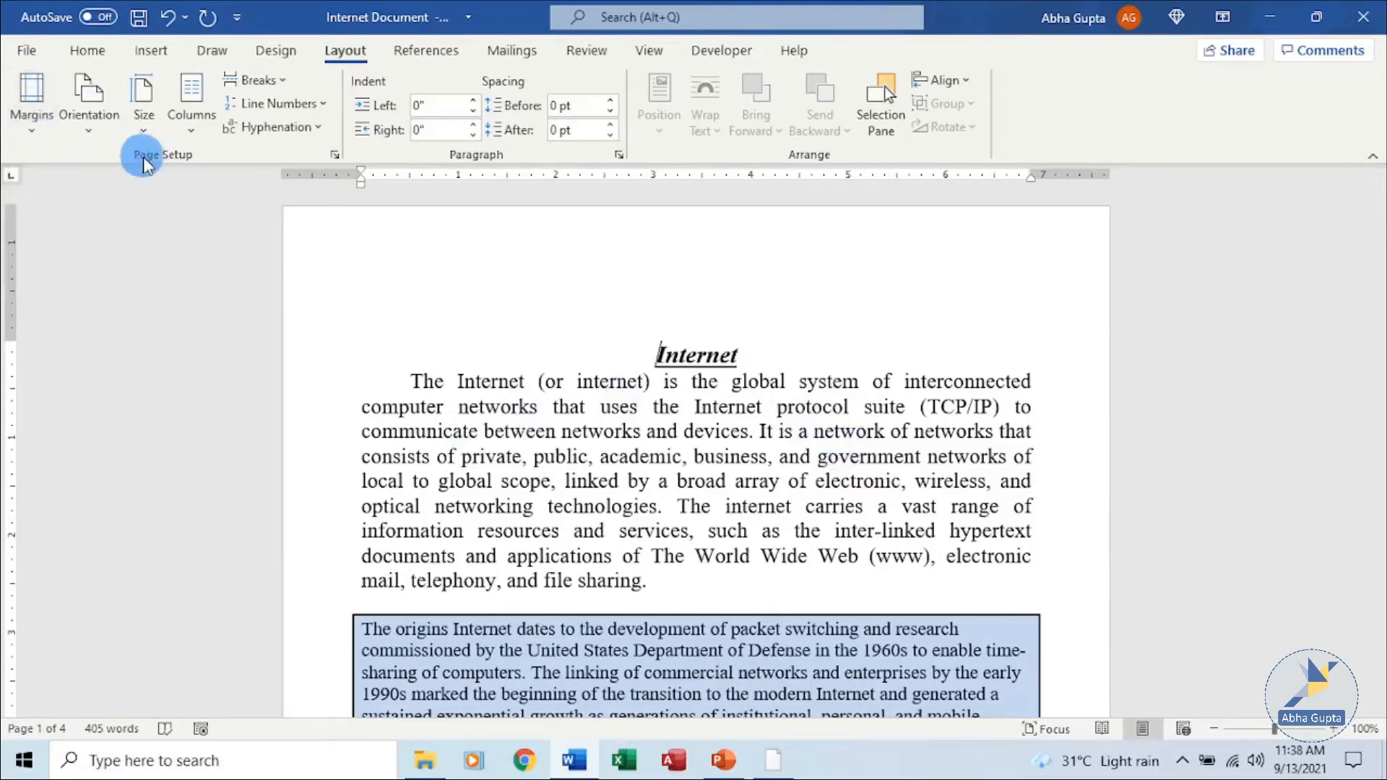
Apply the Wide margins preset to the document.
{"action": "left_click", "coordinate": [36, 134]}
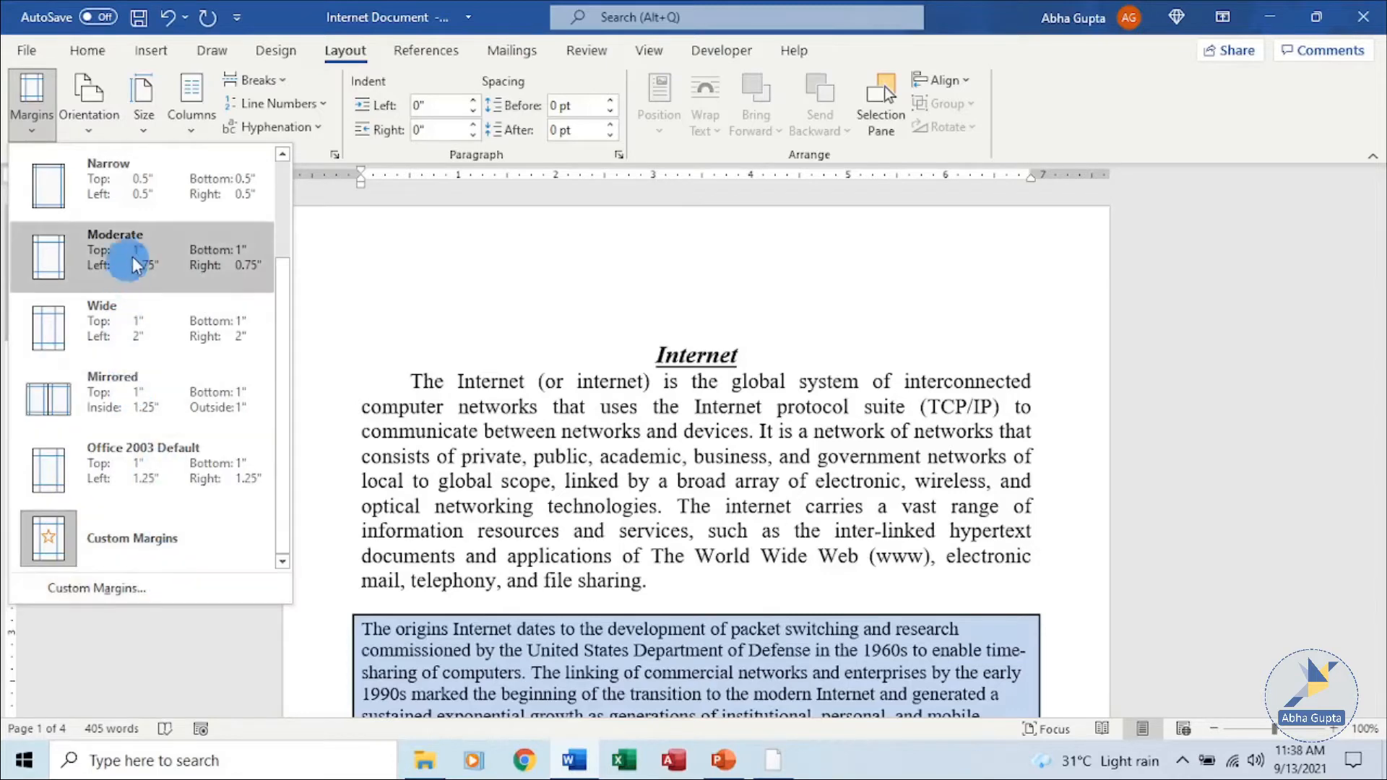
{"action": "left_click", "coordinate": [127, 337]}
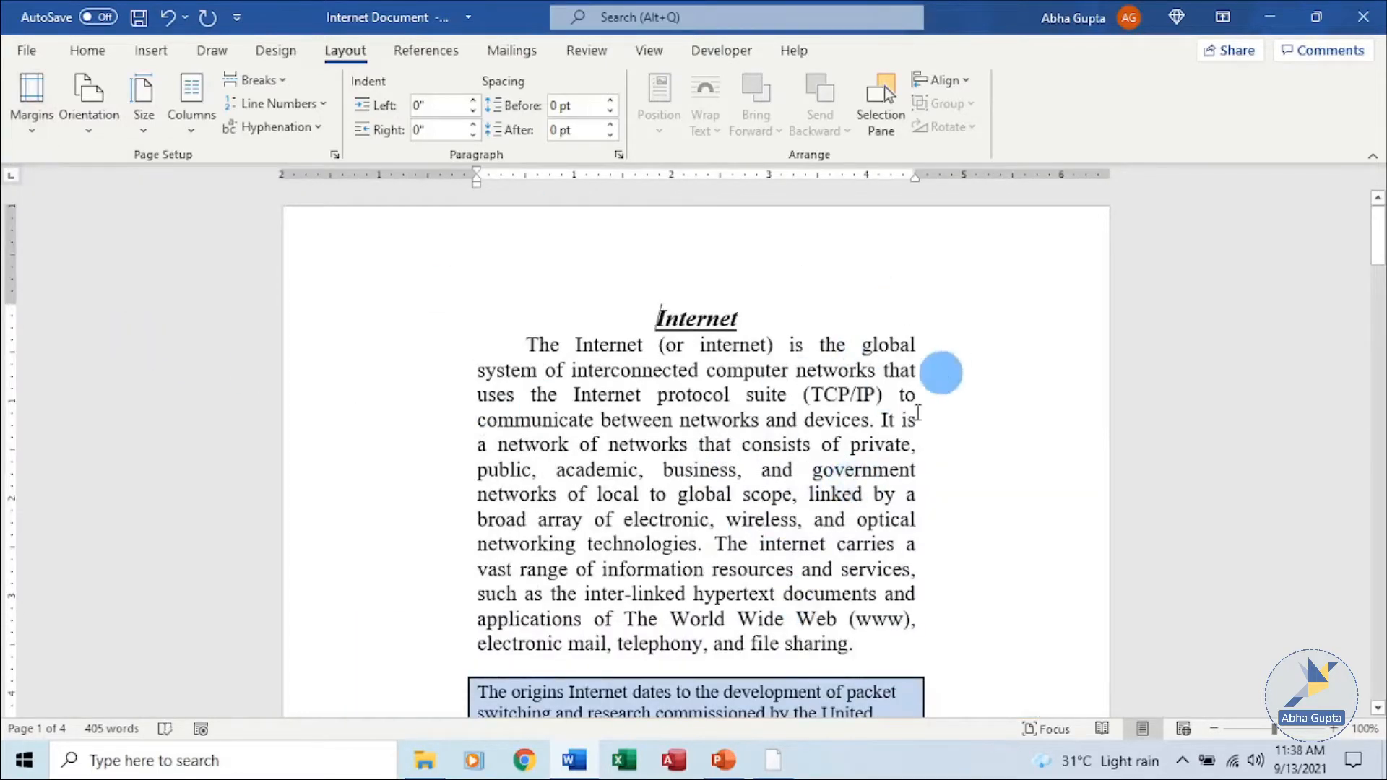
Open Custom Margins and set the top and bottom margins to 0.5".
{"action": "left_click", "coordinate": [24, 116]}
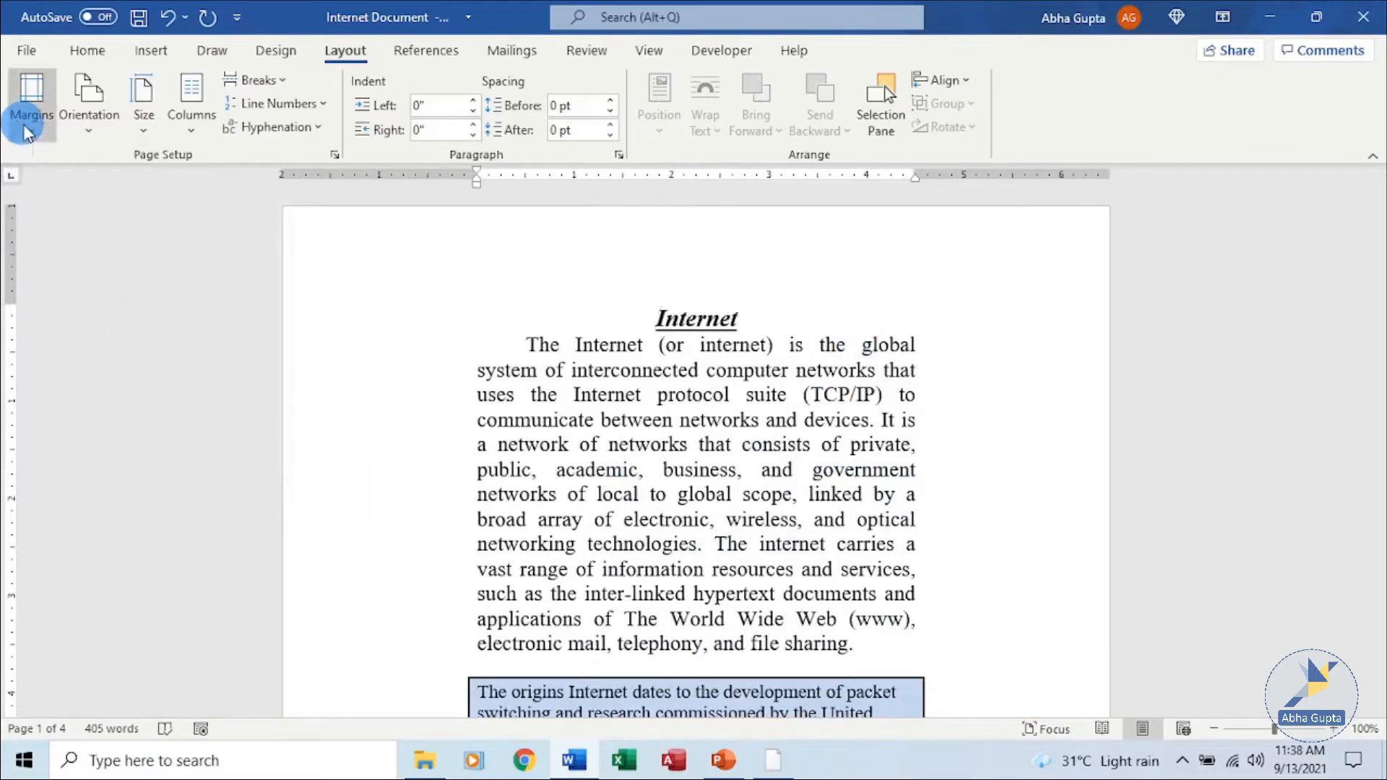
{"action": "left_click", "coordinate": [214, 588]}
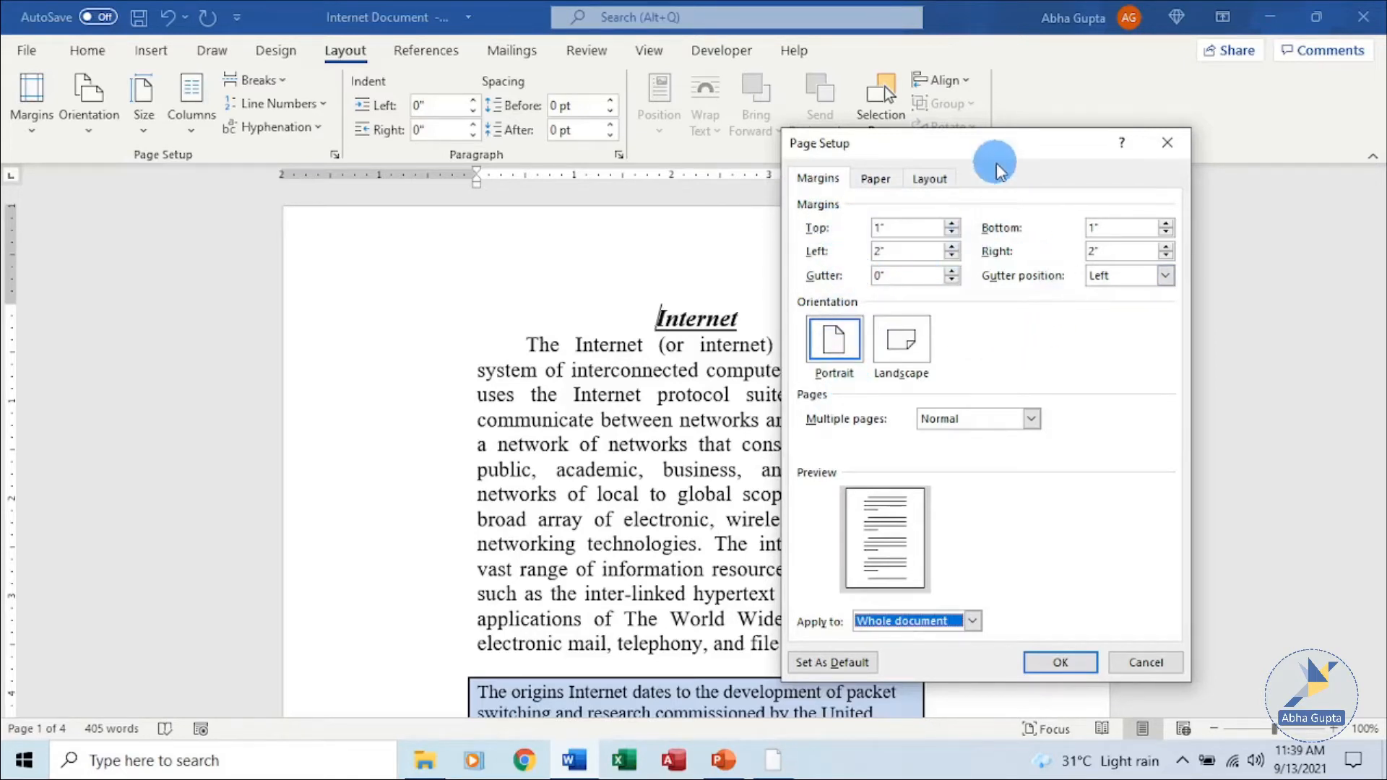
{"action": "left_click_drag", "start_coordinate": [997, 143], "coordinate": [1100, 146]}
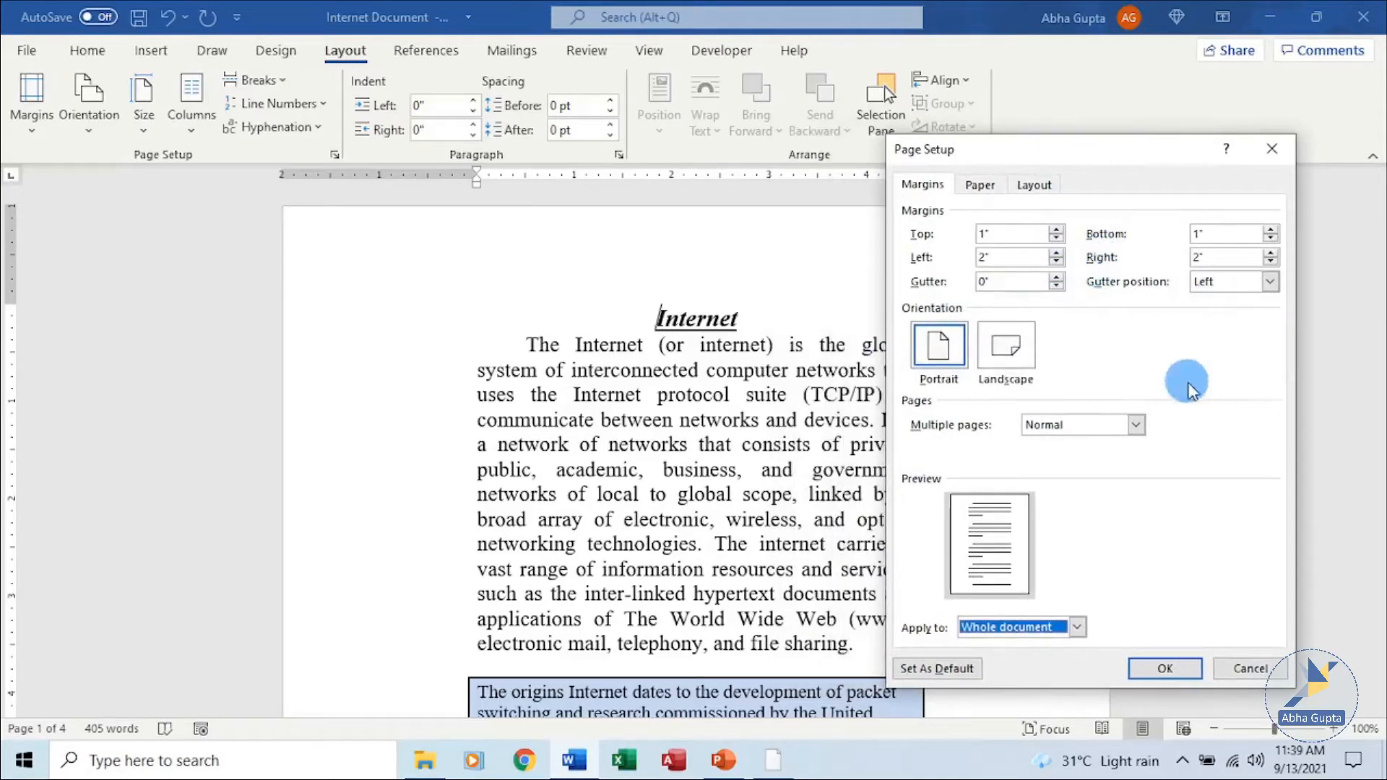
{"action": "left_click", "coordinate": [1057, 229]}
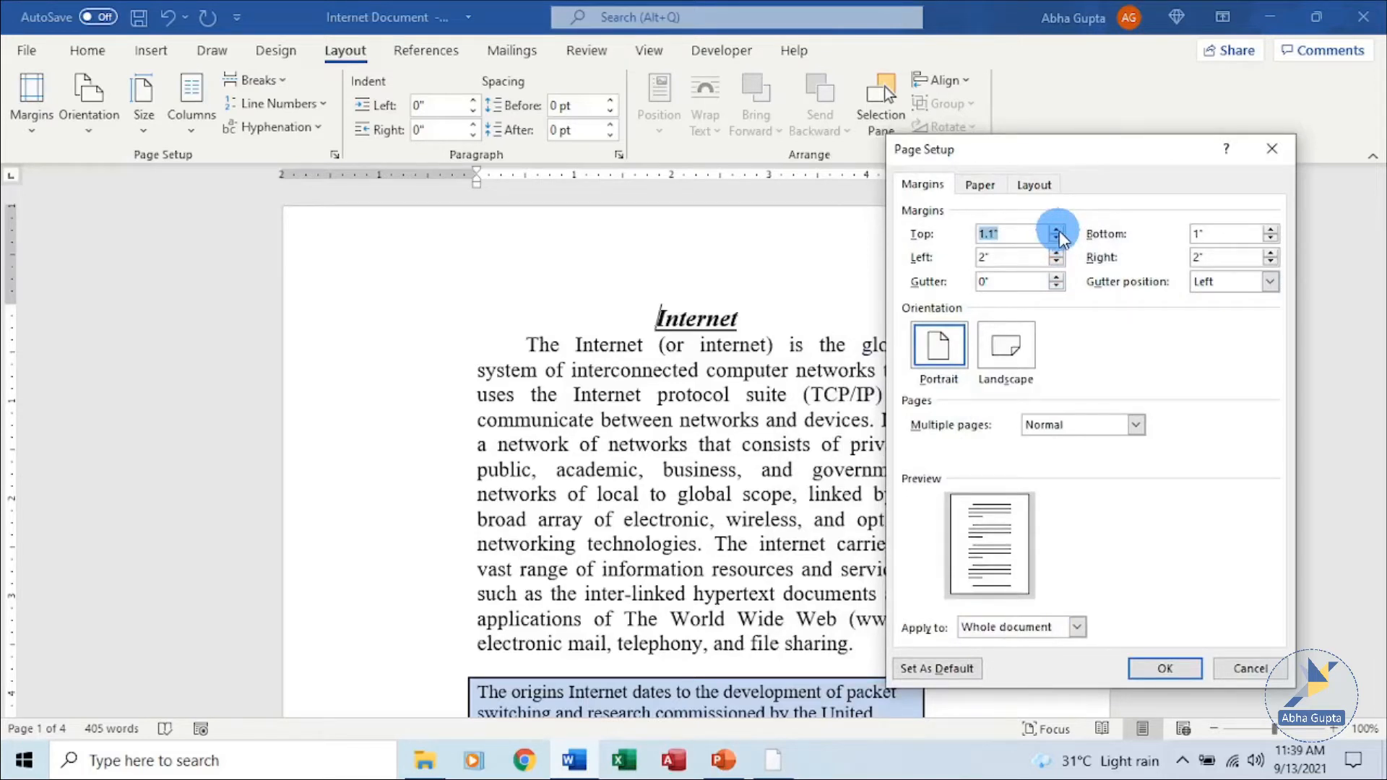
{"action": "left_click", "coordinate": [1055, 241]}
{"action": "left_click", "coordinate": [1055, 240]}
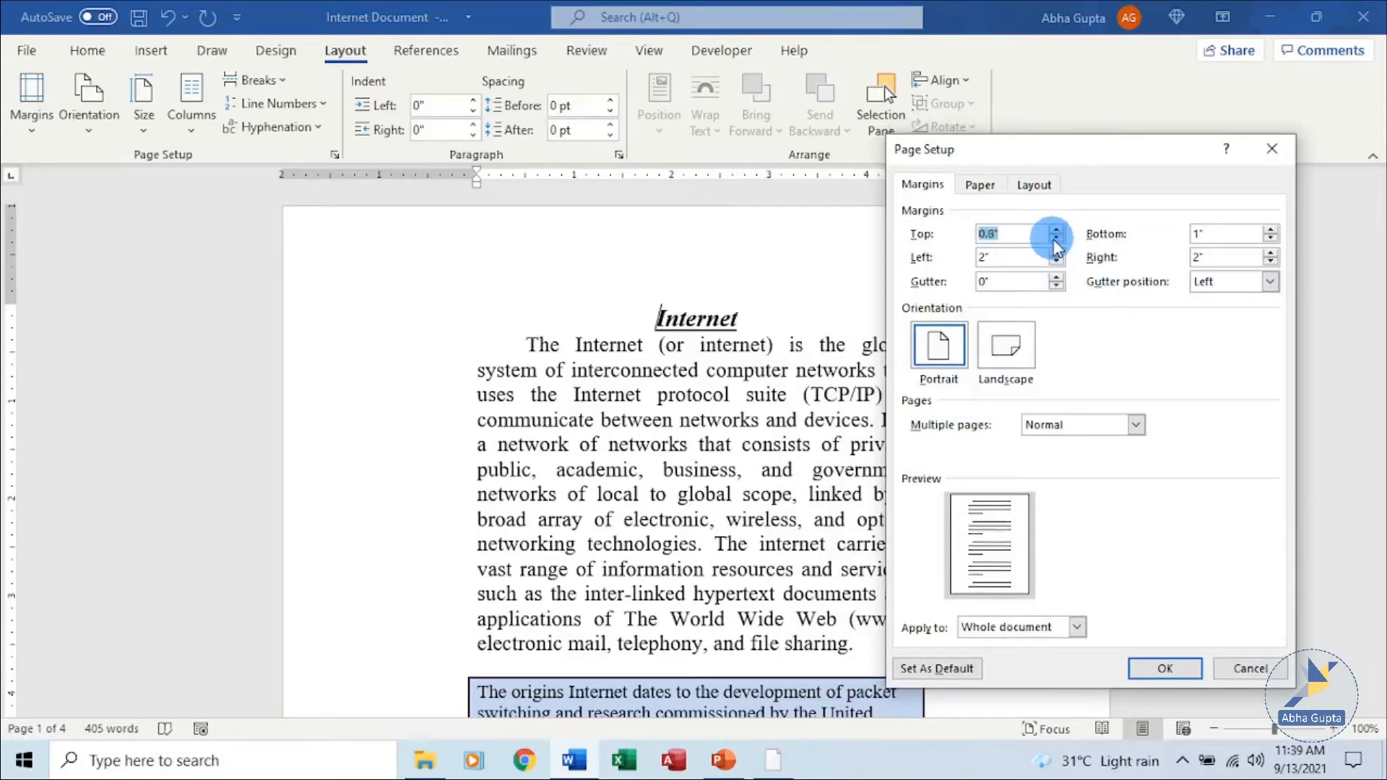
{"action": "left_click", "coordinate": [1055, 241]}
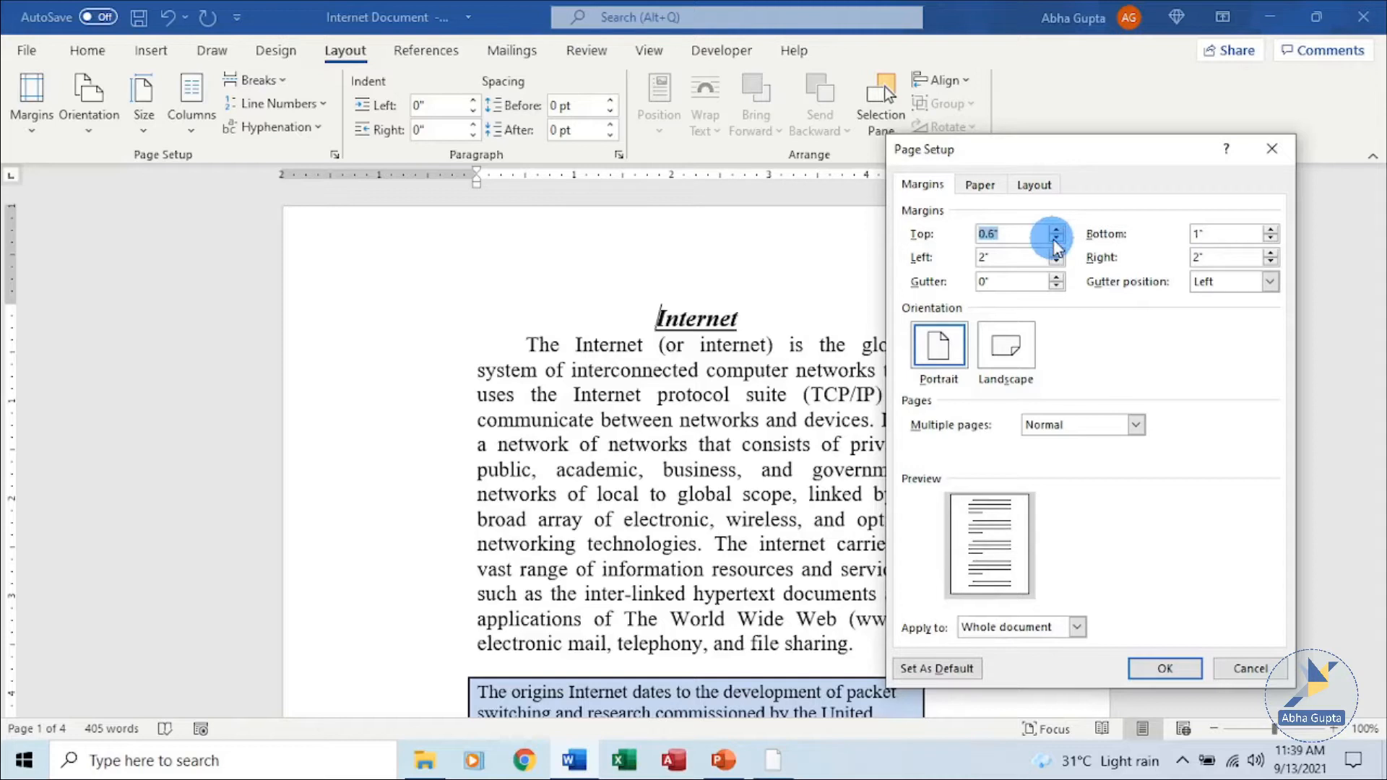
{"action": "left_click", "coordinate": [1056, 240]}
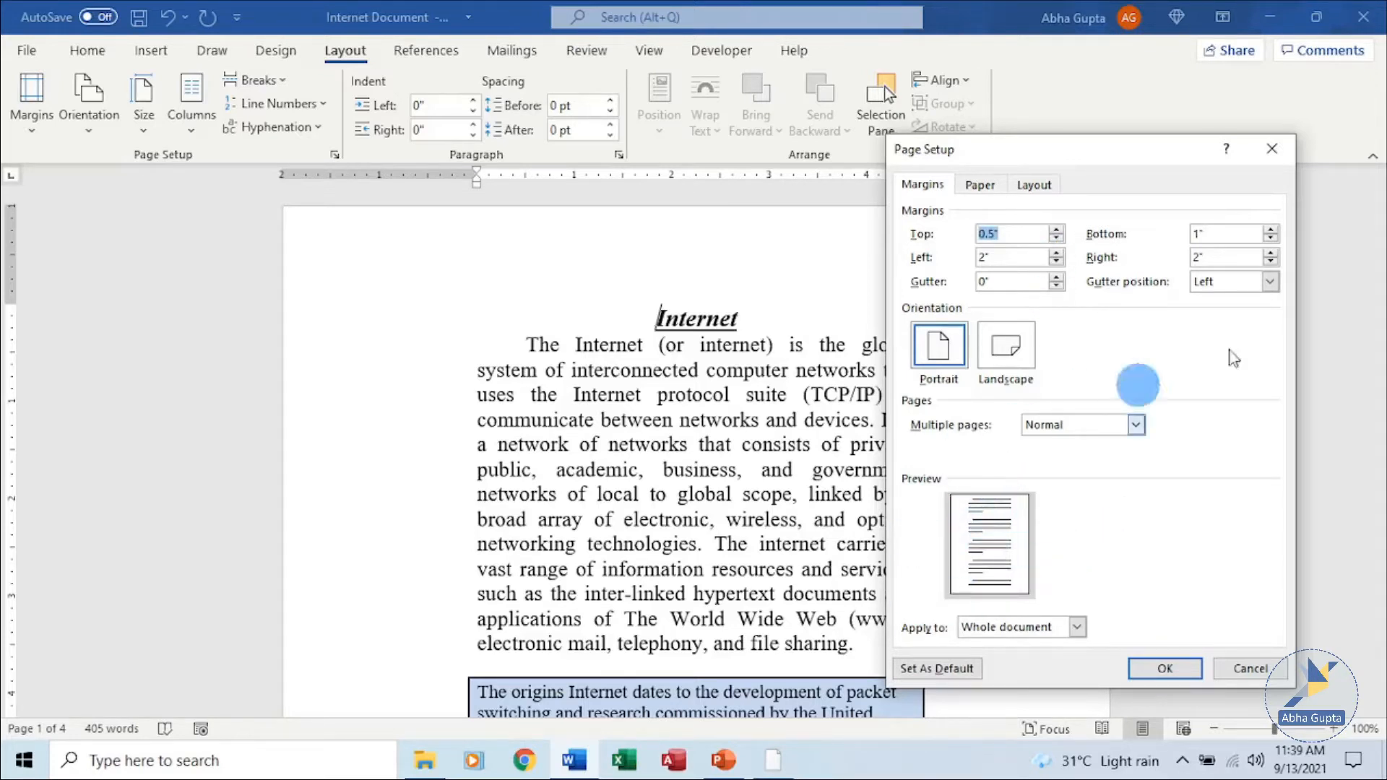
{"action": "left_click", "coordinate": [1270, 240]}
{"action": "left_click", "coordinate": [1270, 241]}
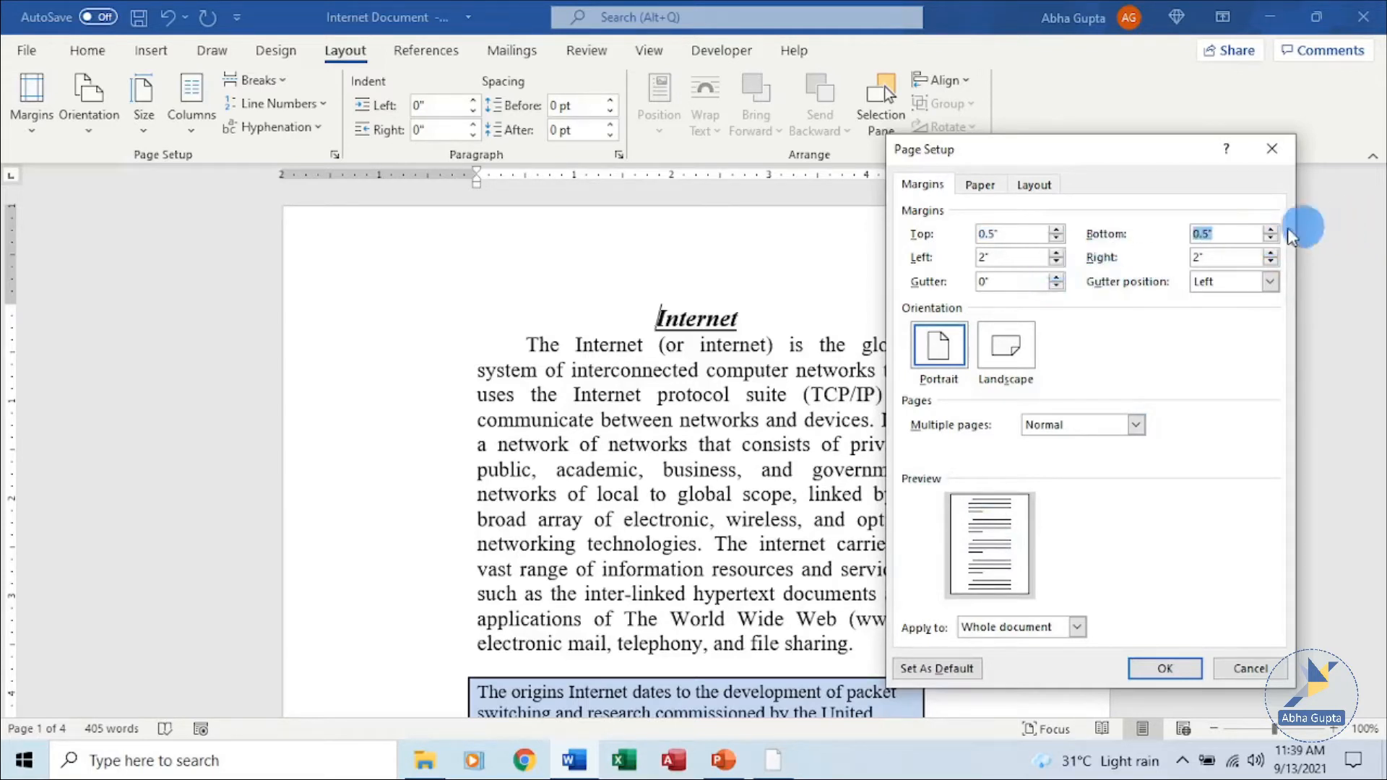
Set the left and right margins to 1" and apply the Page Setup changes.
{"action": "left_click", "coordinate": [1056, 252]}
{"action": "left_click", "coordinate": [1057, 252]}
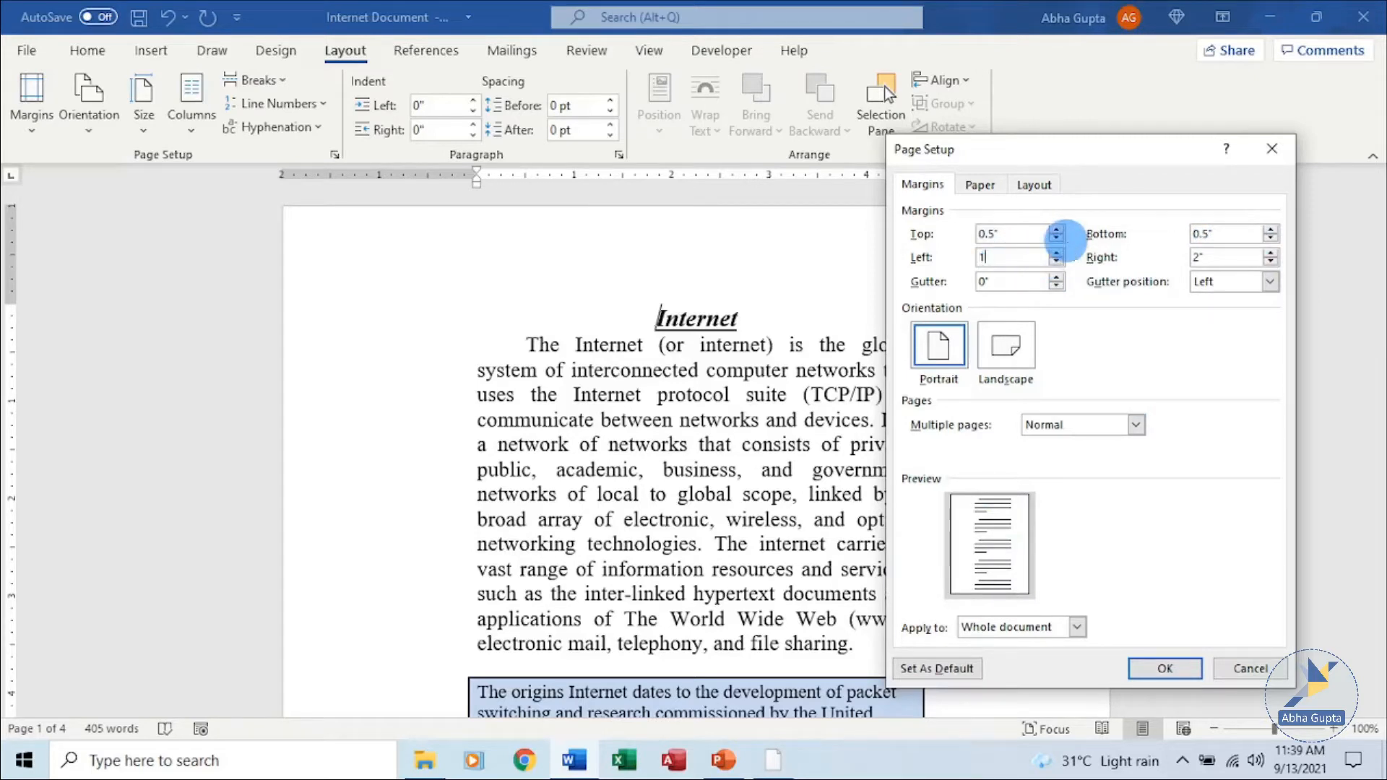
{"action": "left_click", "coordinate": [1270, 253]}
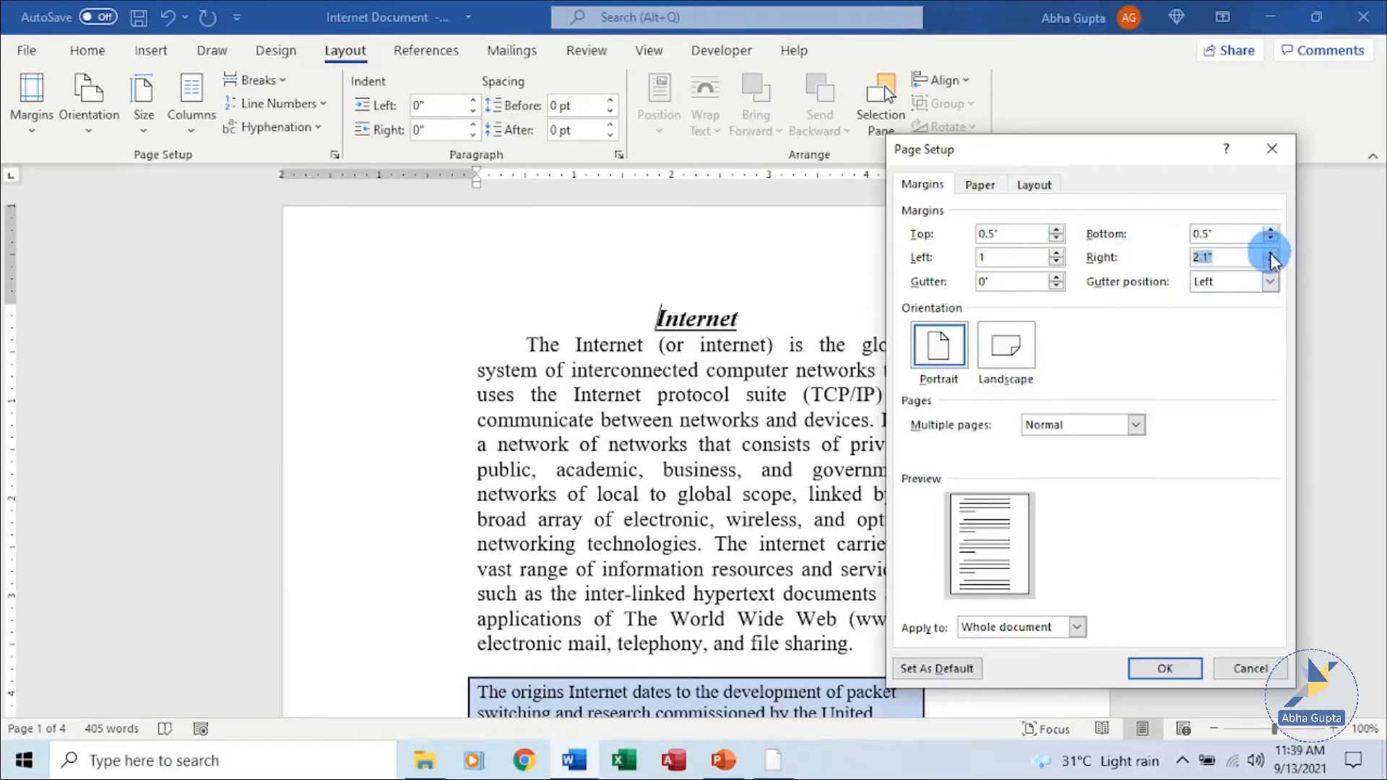
{"action": "key", "text": "BackSpace"}
{"action": "key", "text": "BackSpace"}
{"action": "key", "text": "BackSpace"}
{"action": "key", "text": "BackSpace"}
{"action": "type", "text": "1"}
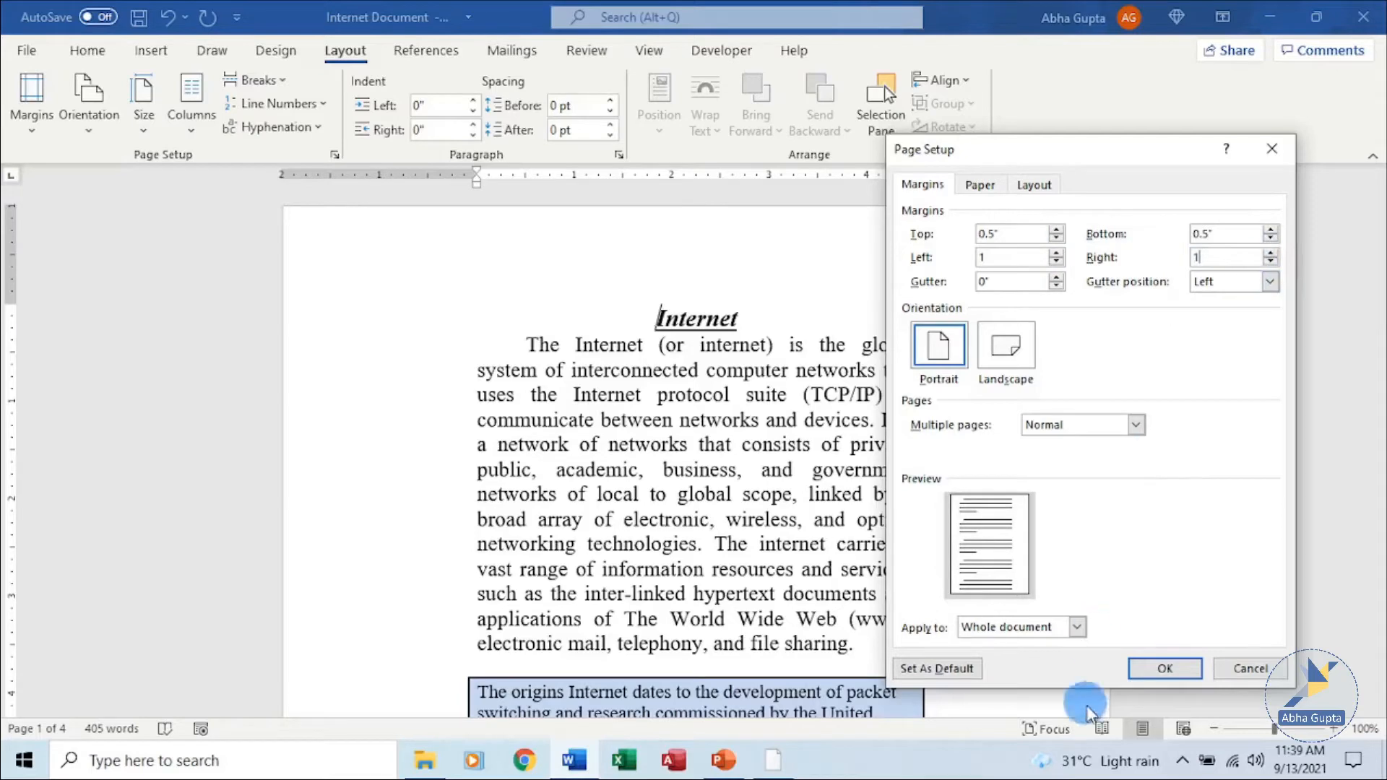
{"action": "left_click", "coordinate": [1159, 670]}
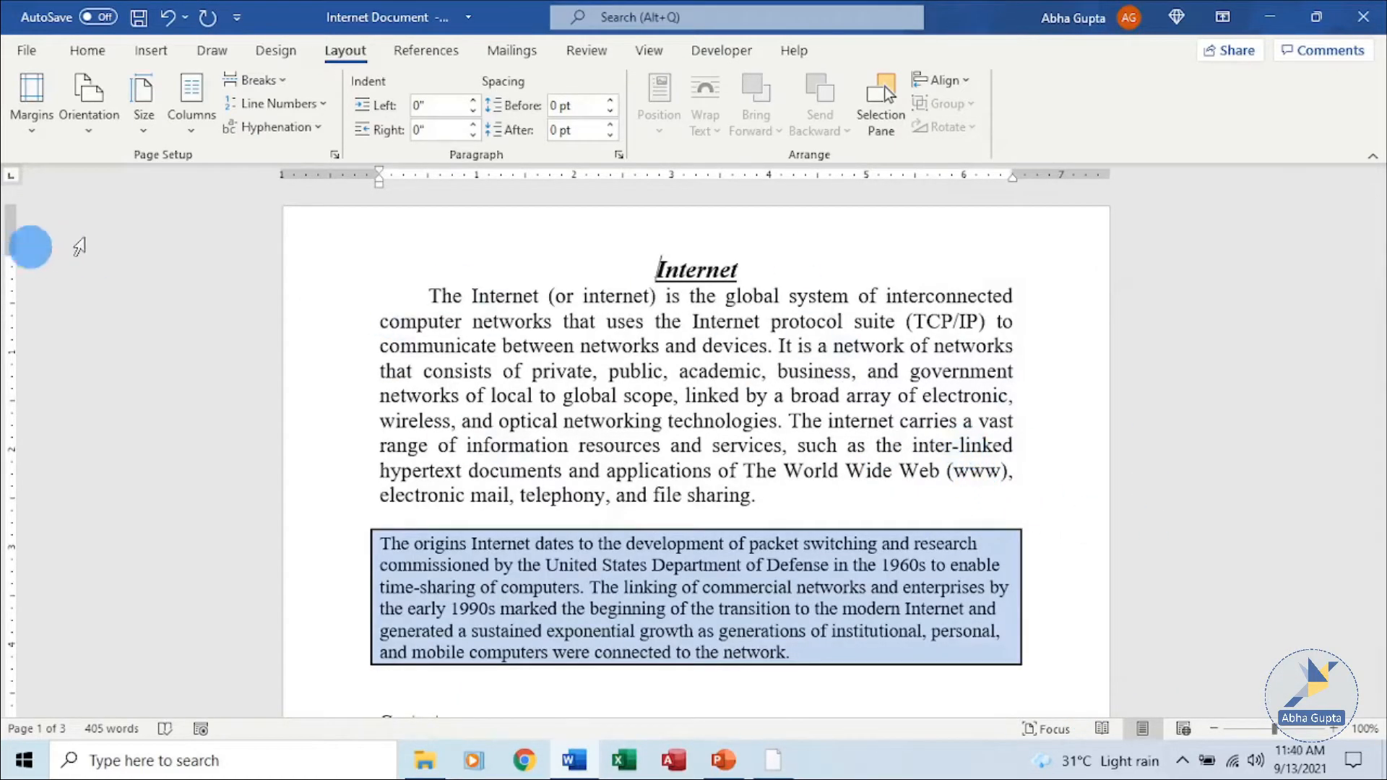
Change the page orientation to landscape.
{"action": "scroll", "coordinate": [216, 275], "scroll_direction": "up", "scroll_amount": 1}
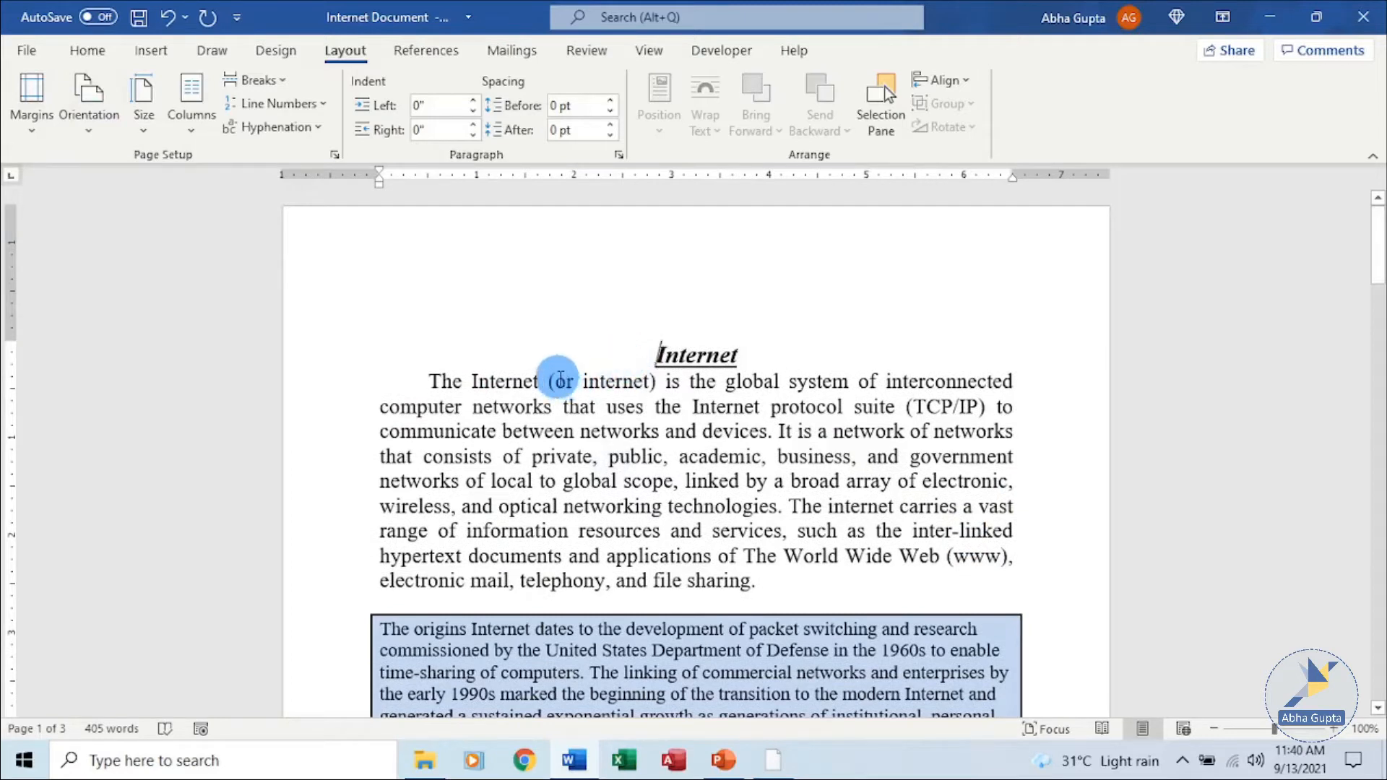
{"action": "left_click", "coordinate": [88, 136]}
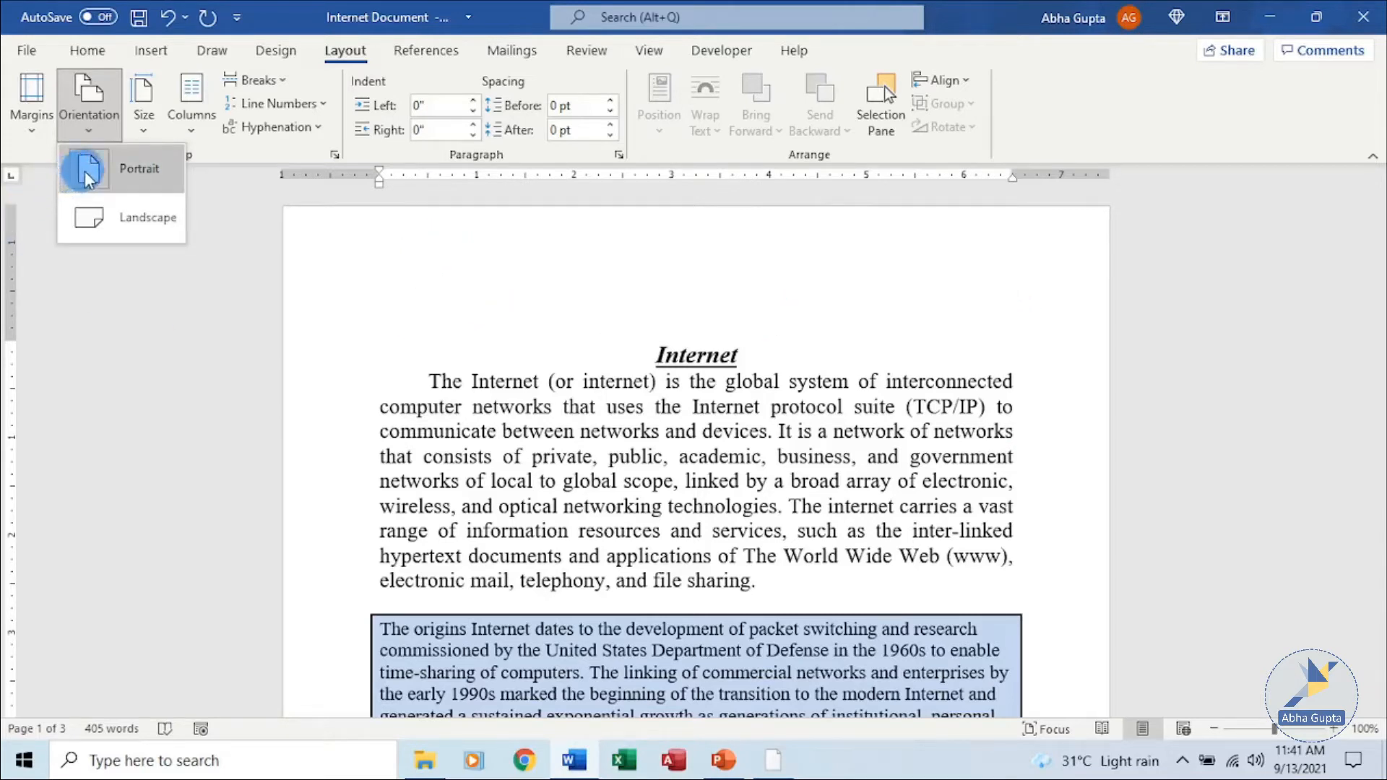
{"action": "left_click", "coordinate": [166, 220]}
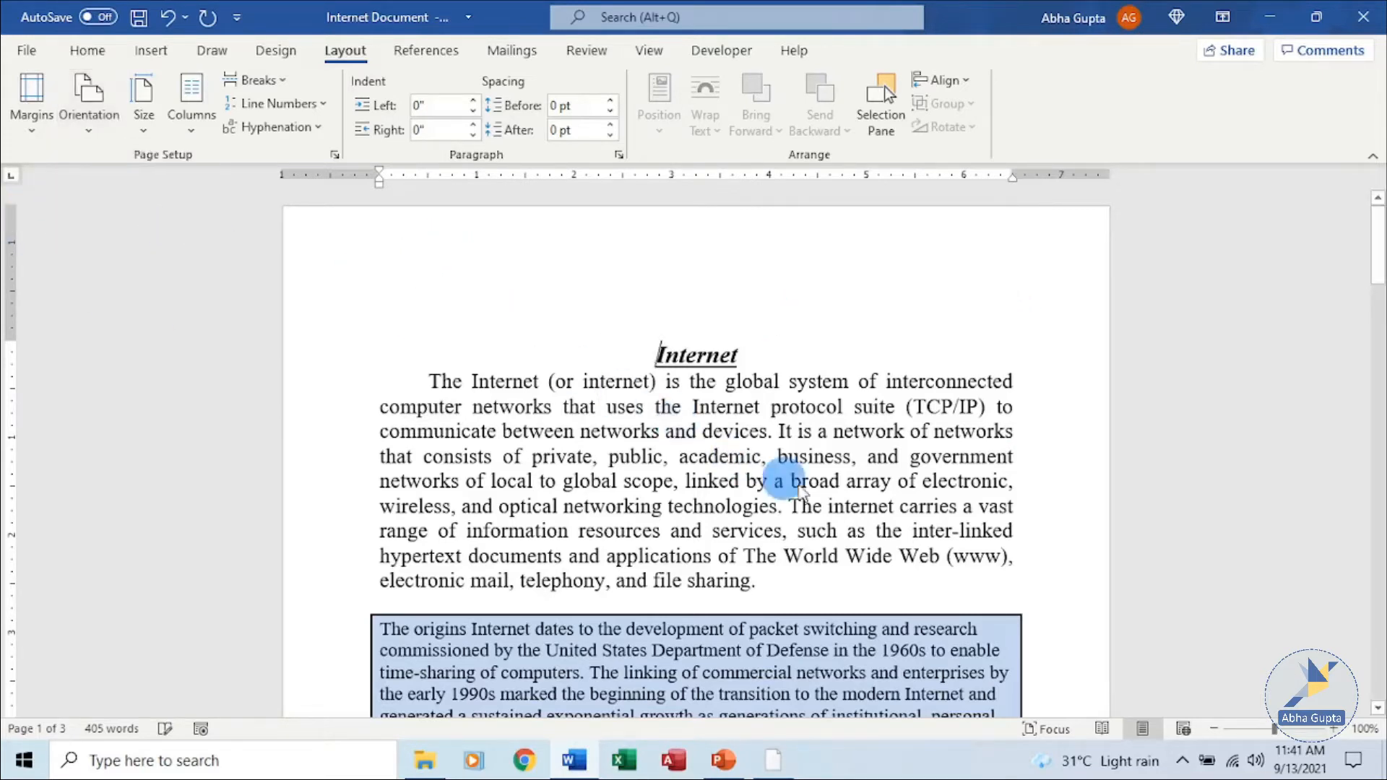
{"action": "scroll", "coordinate": [932, 443], "scroll_direction": "down", "scroll_amount": 10}
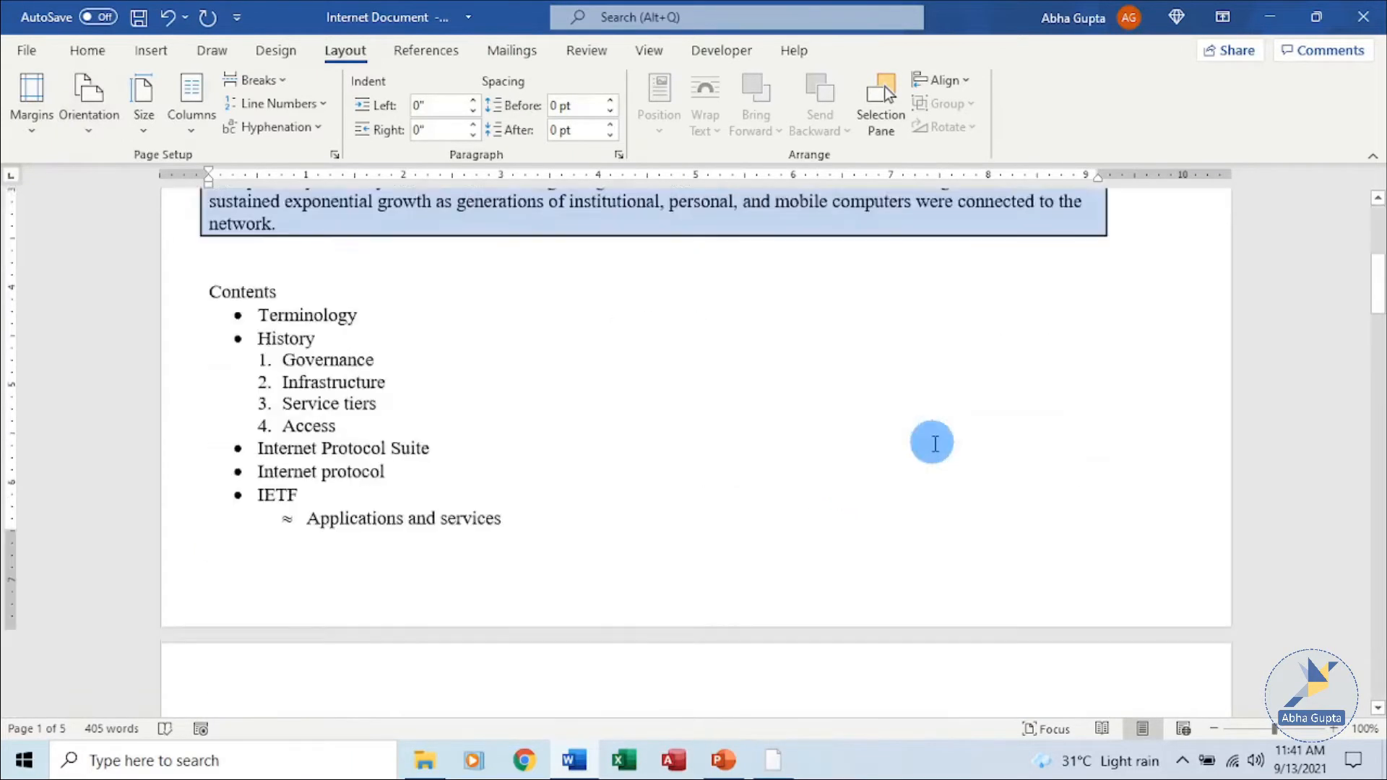
{"action": "scroll", "coordinate": [932, 443], "scroll_direction": "up", "scroll_amount": 10}
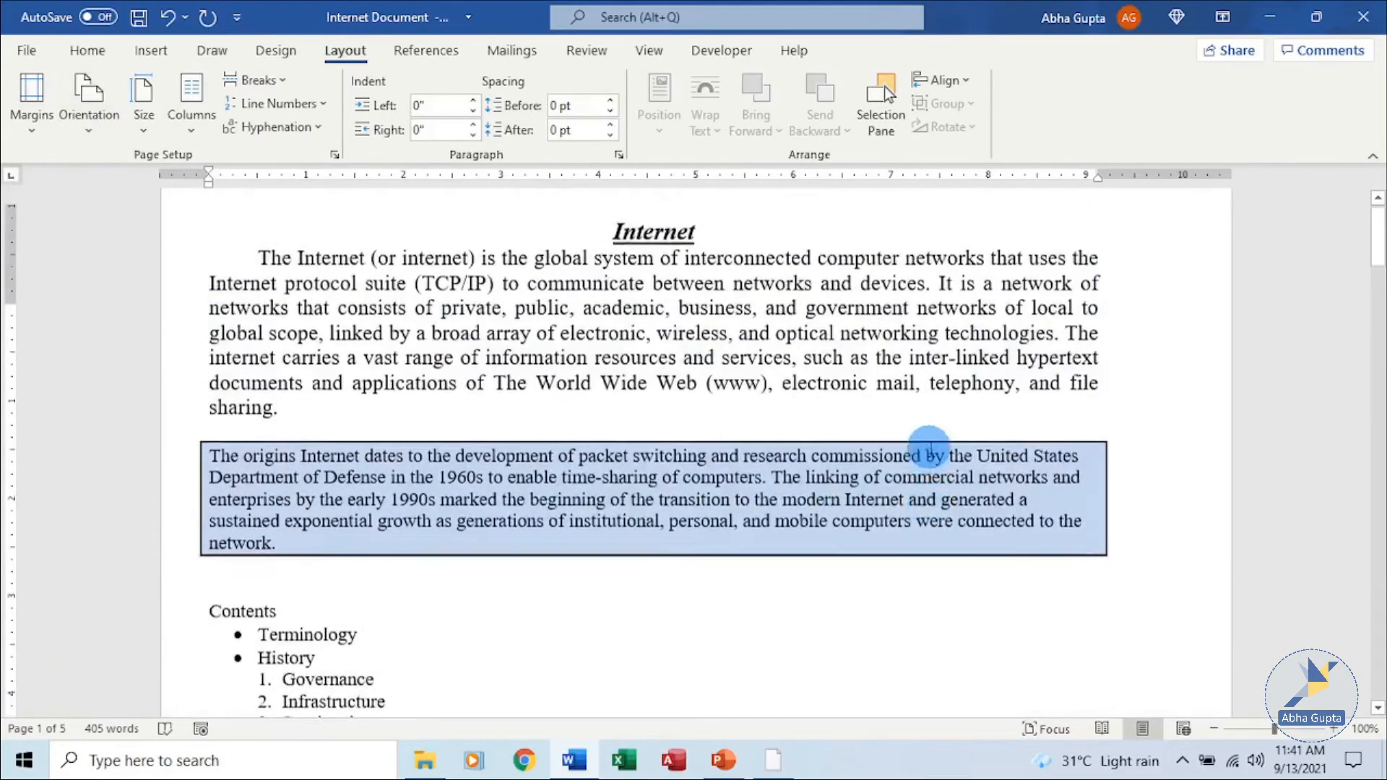
Set the page orientation back to portrait in Page Setup and apply it.
{"action": "left_click", "coordinate": [334, 155]}
{"action": "left_click", "coordinate": [937, 350]}
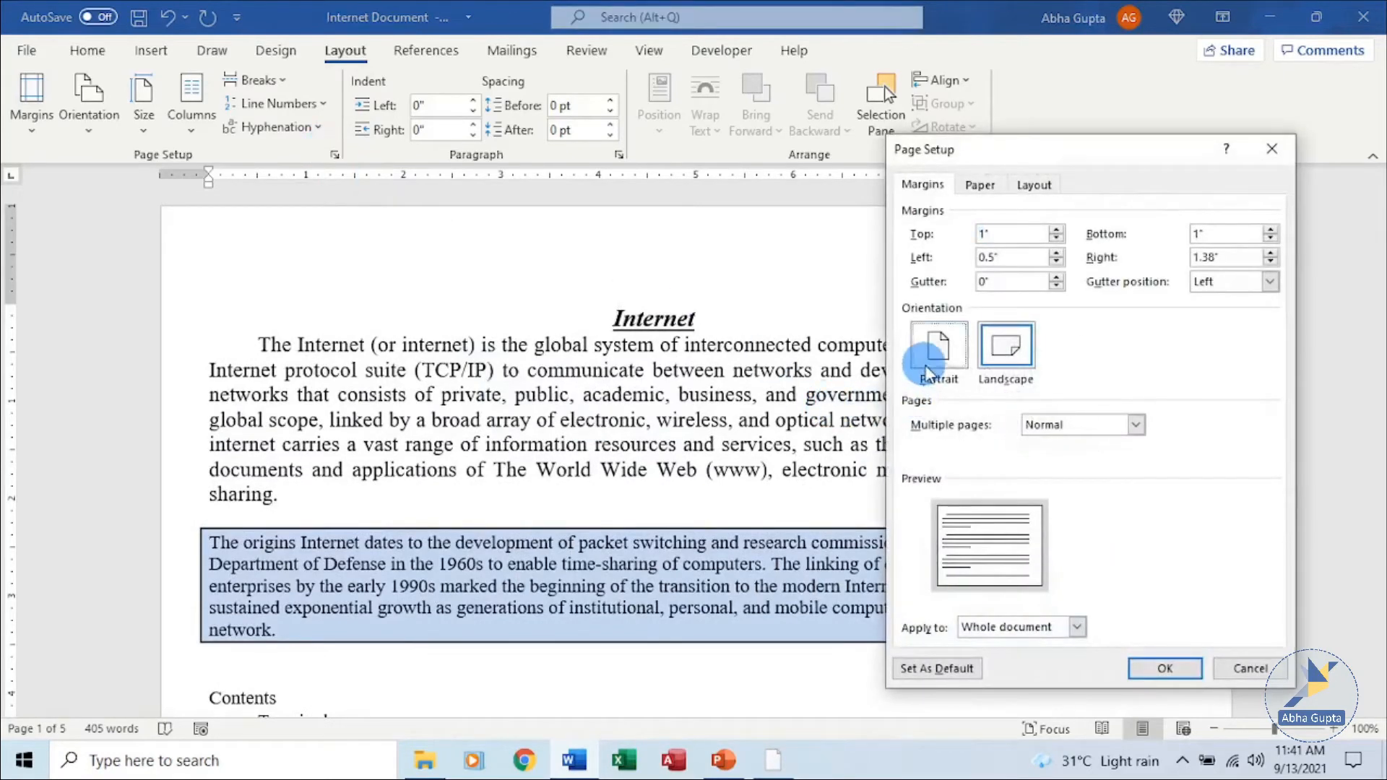
{"action": "left_click", "coordinate": [1179, 670]}
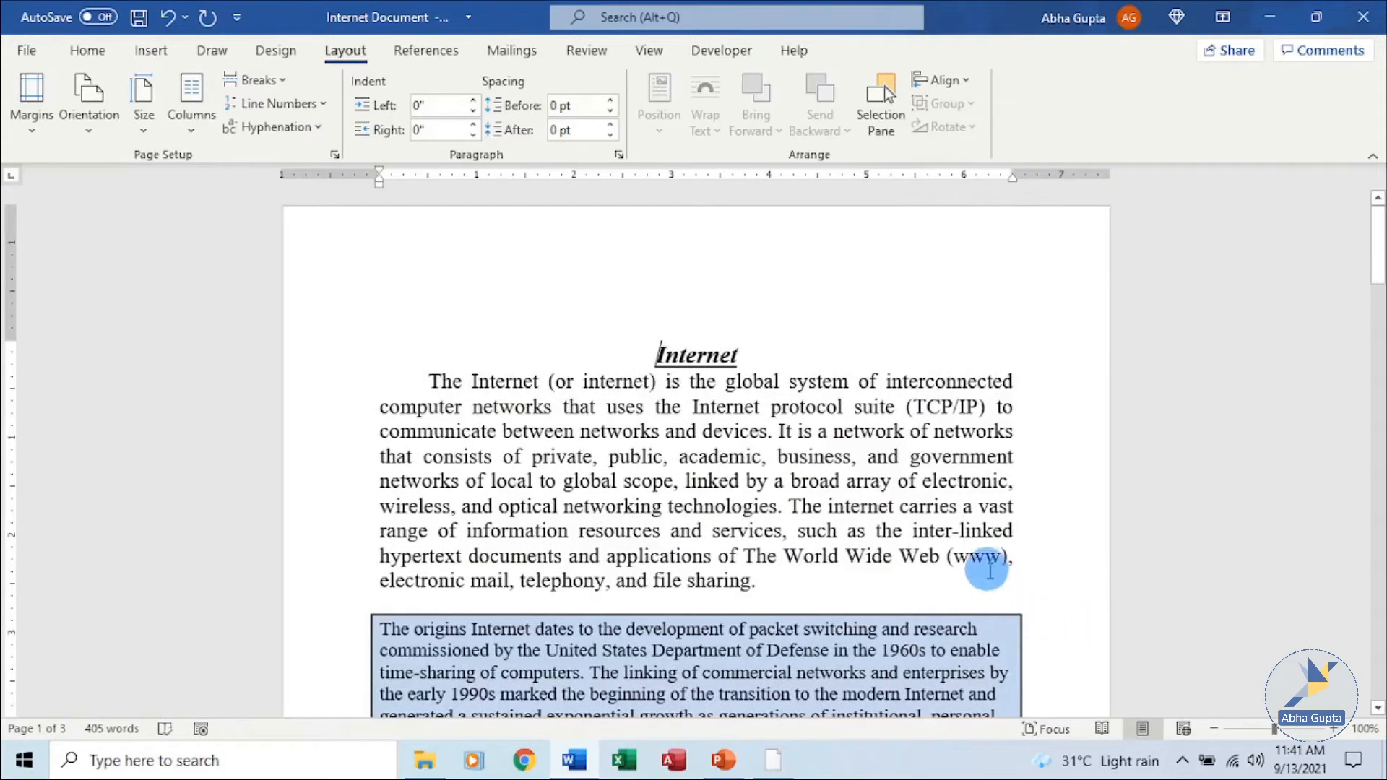
Open More Paper Sizes and choose the Executive paper size.
{"action": "left_click", "coordinate": [142, 133]}
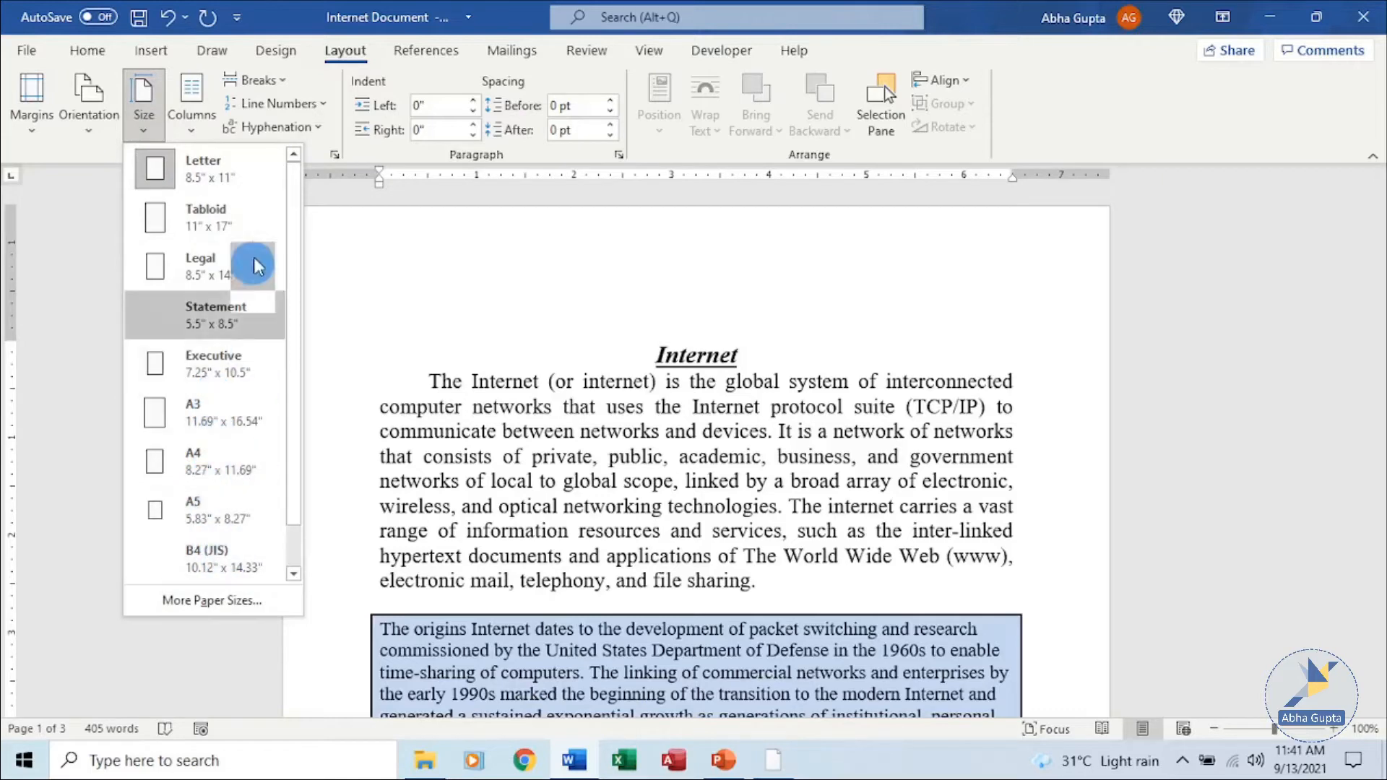
{"action": "left_click", "coordinate": [240, 602]}
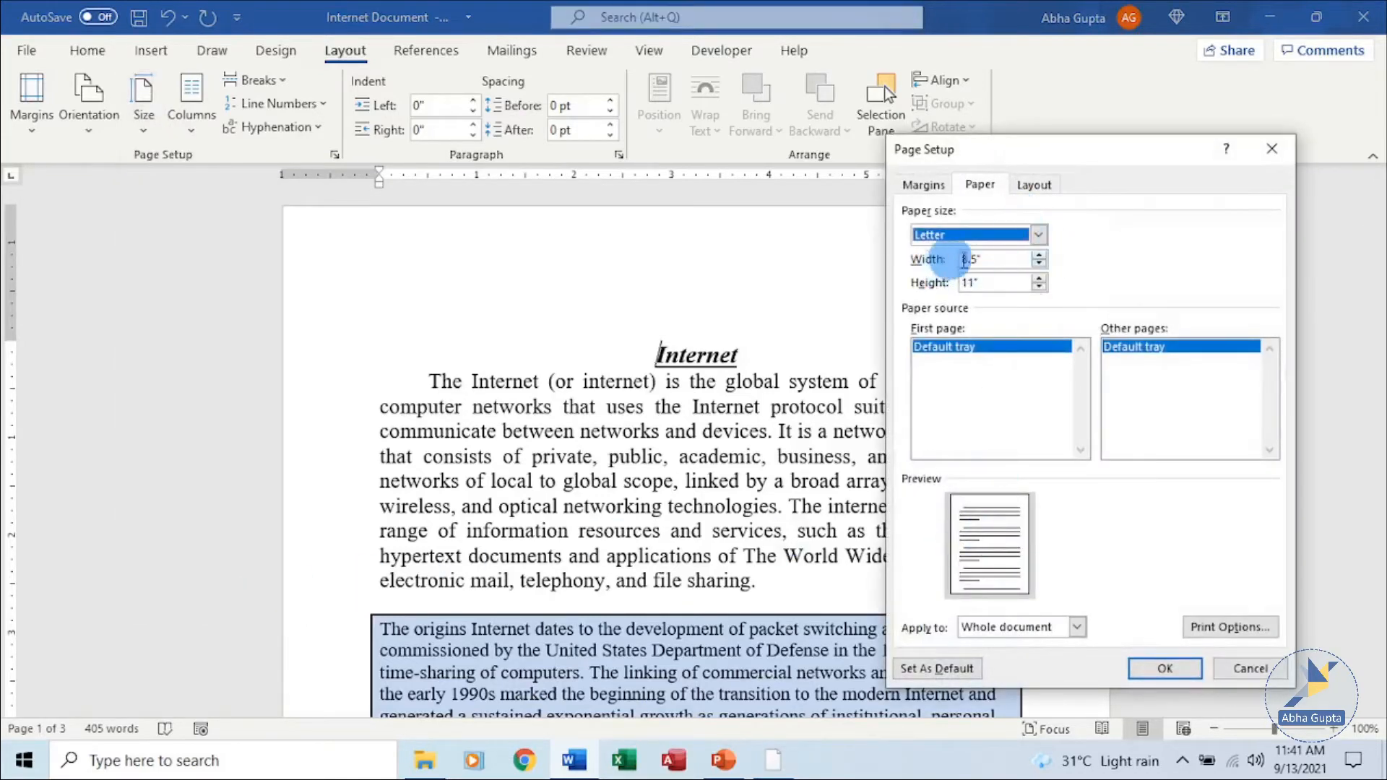
{"action": "left_click", "coordinate": [1038, 236]}
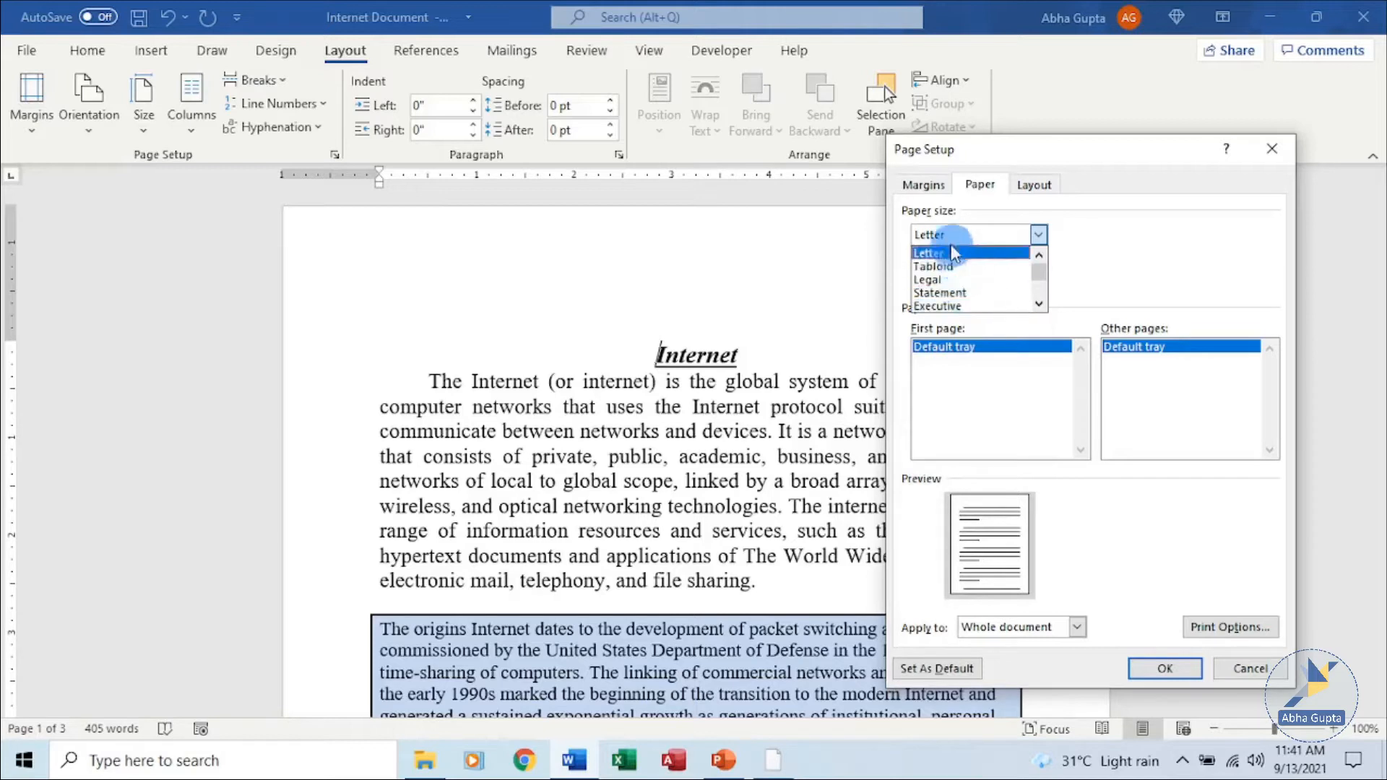
{"action": "left_click", "coordinate": [955, 252]}
{"action": "left_click", "coordinate": [1038, 235]}
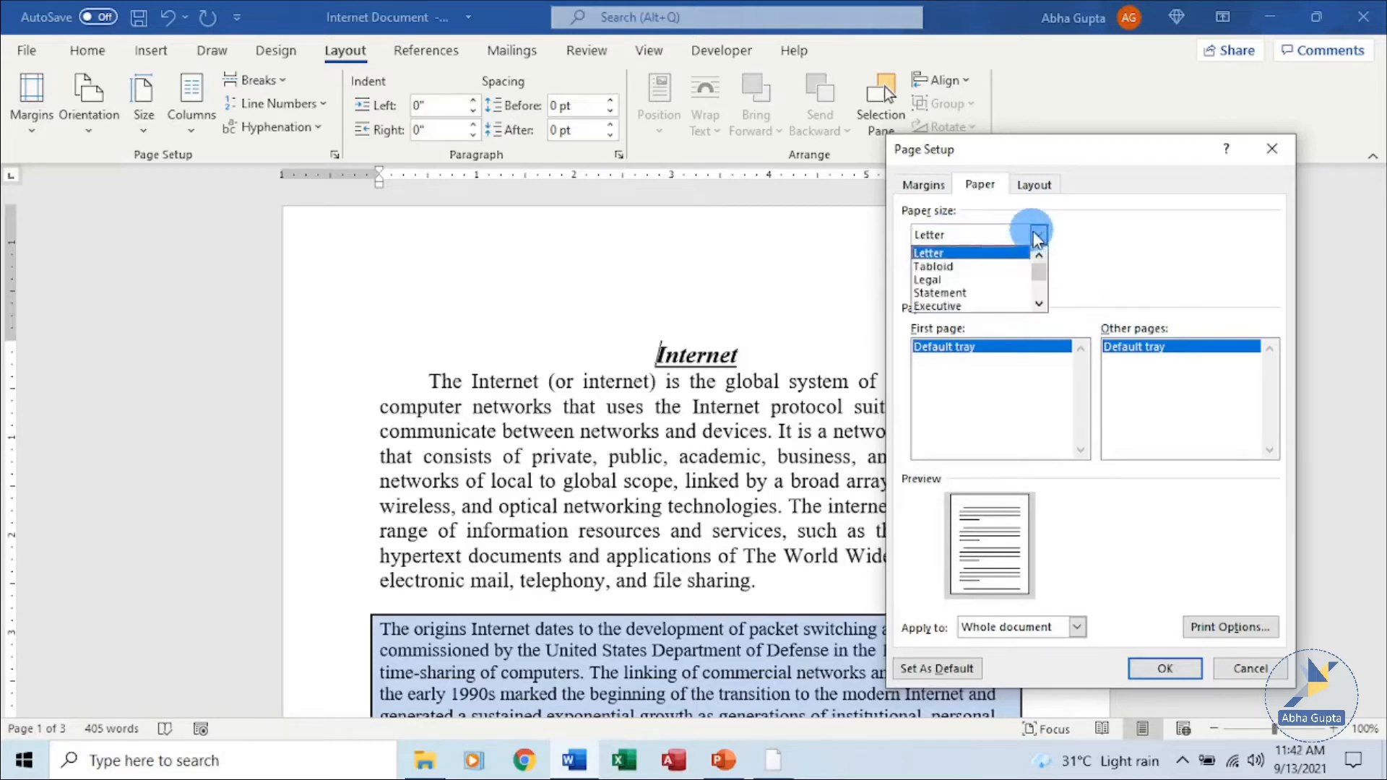
{"action": "left_click", "coordinate": [1007, 305]}
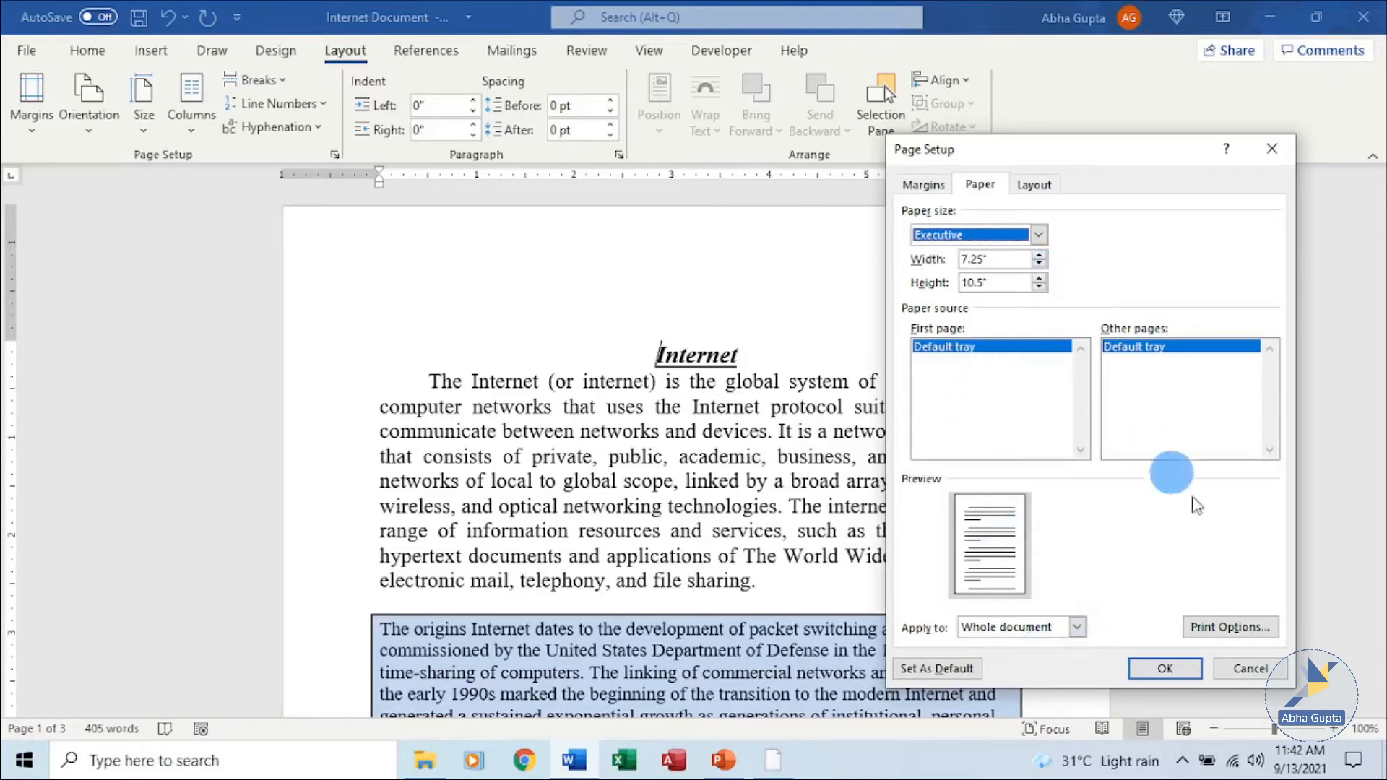
Set the paper size back to Letter, apply it to the whole document, and confirm Page Setup.
{"action": "left_click", "coordinate": [1038, 234]}
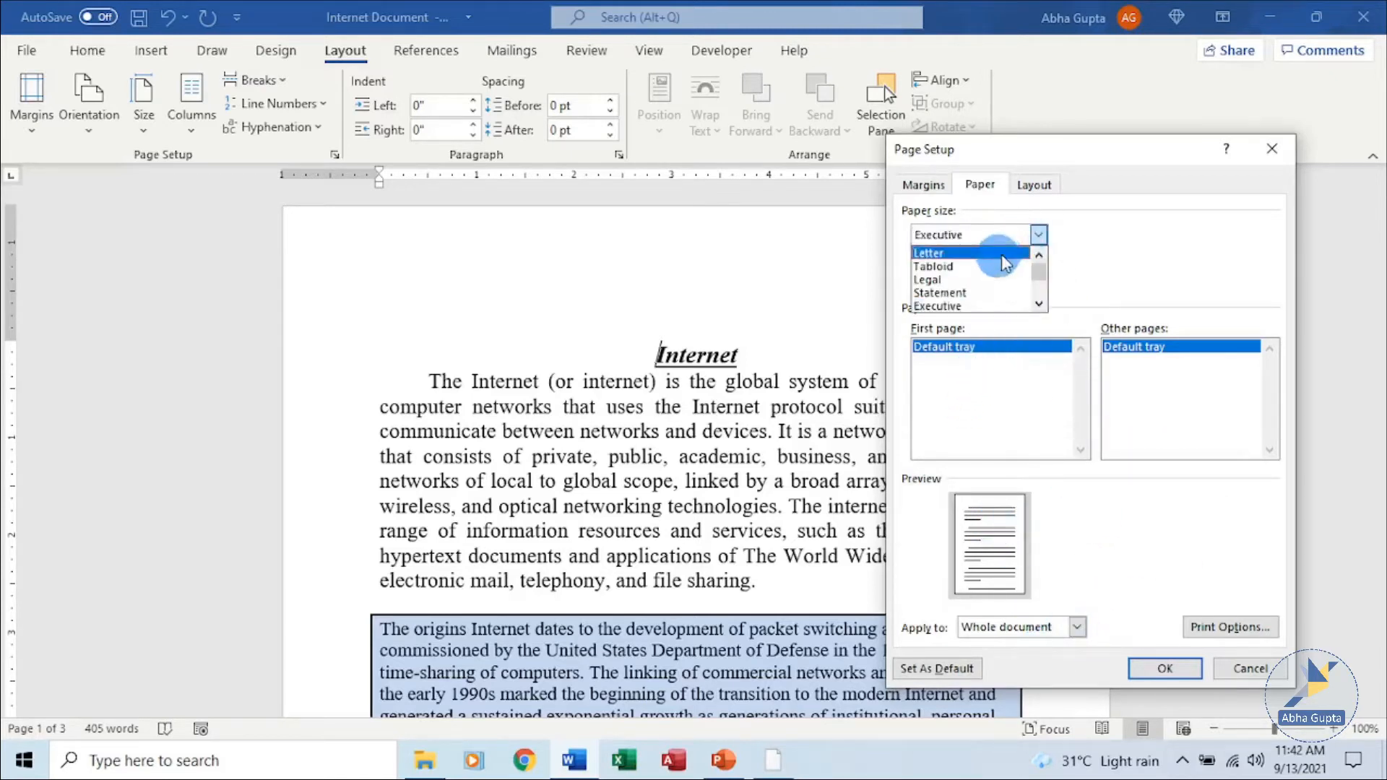
{"action": "left_click", "coordinate": [1001, 247]}
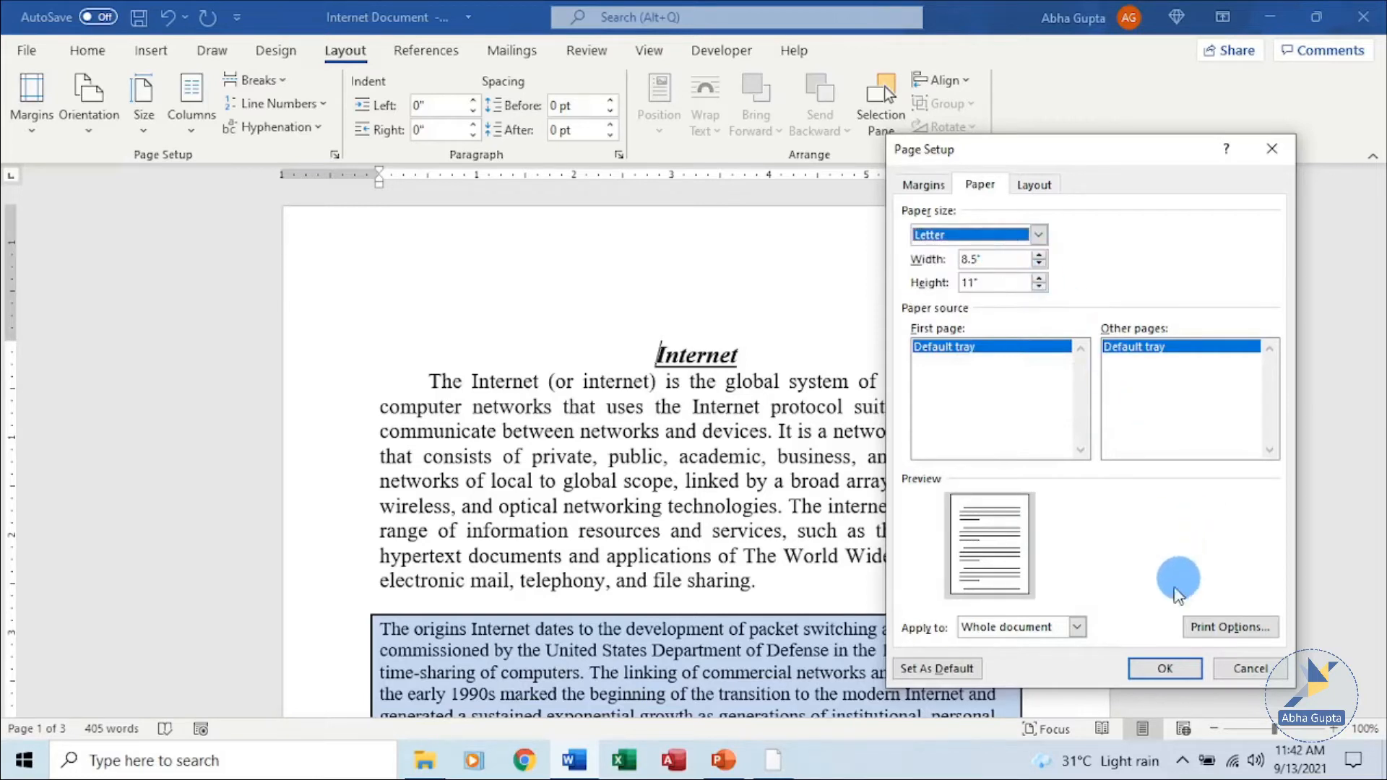
{"action": "left_click", "coordinate": [1077, 625]}
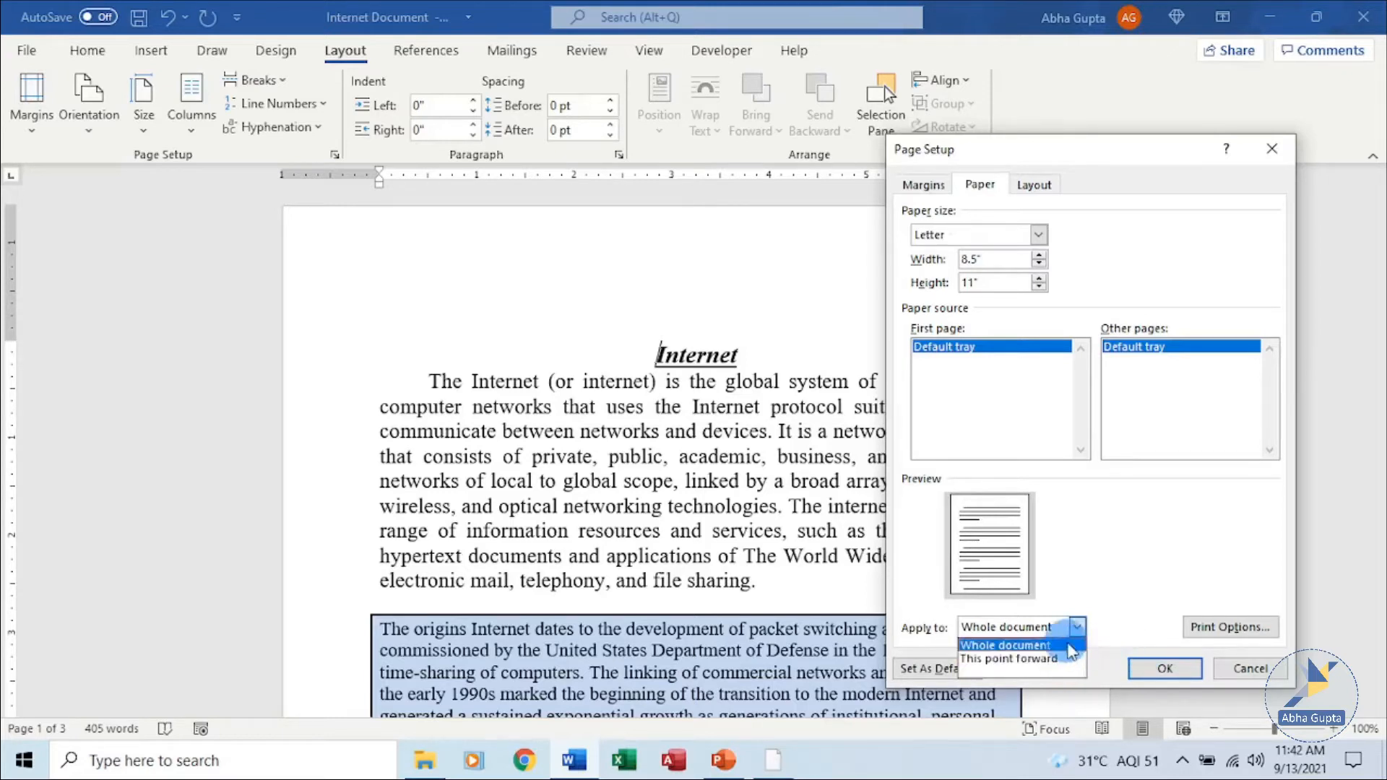
{"action": "left_click", "coordinate": [1056, 643]}
{"action": "left_click", "coordinate": [1164, 668]}
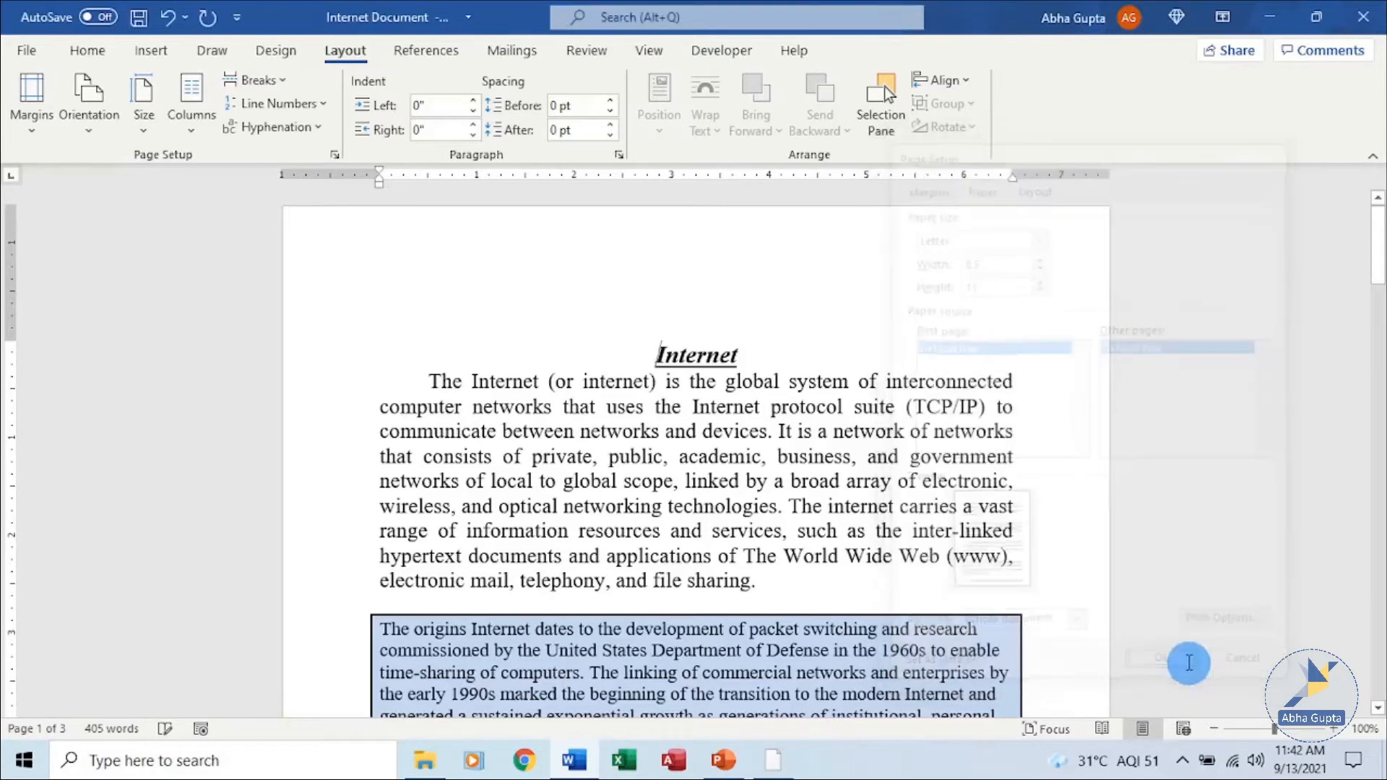
Scroll through the document to review the pages after the paper size change.
{"action": "scroll", "coordinate": [888, 442], "scroll_direction": "down", "scroll_amount": 10}
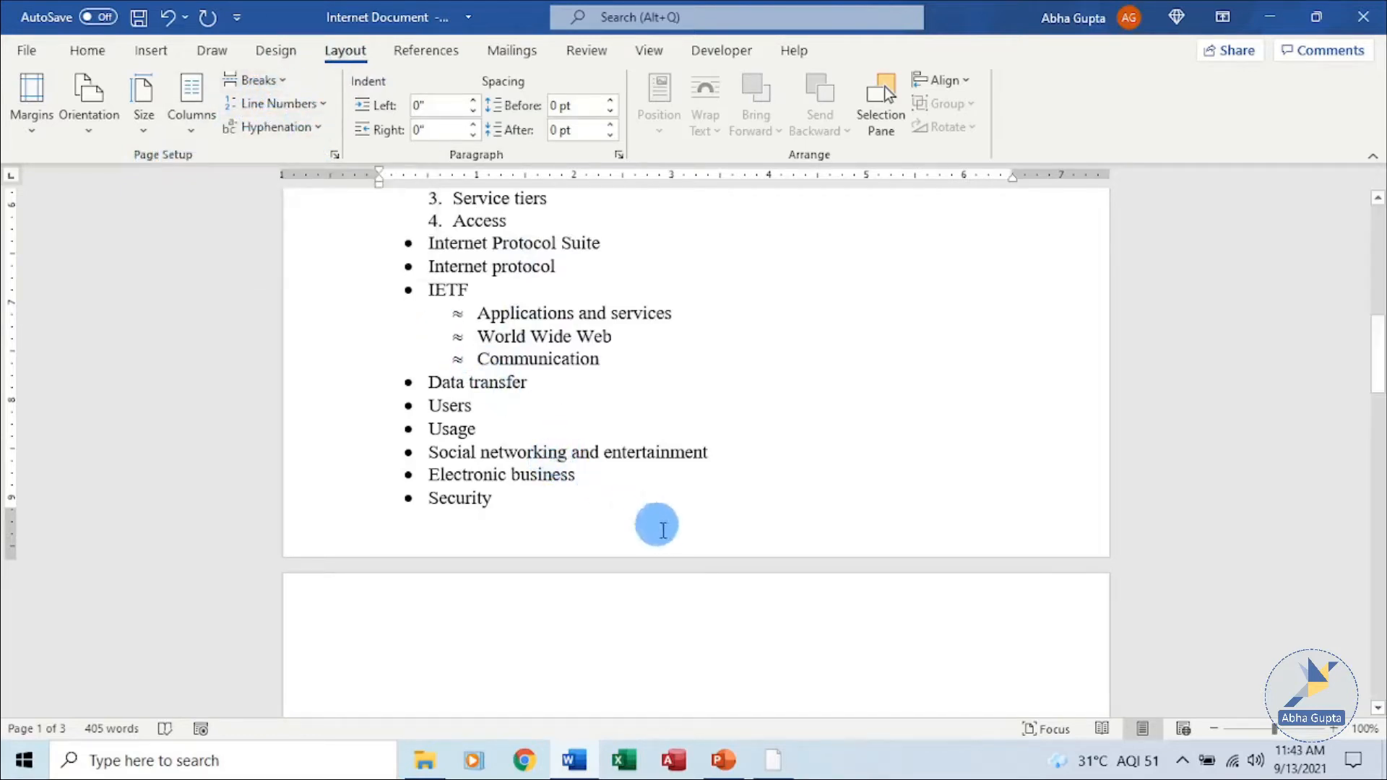
{"action": "left_click", "coordinate": [146, 57]}
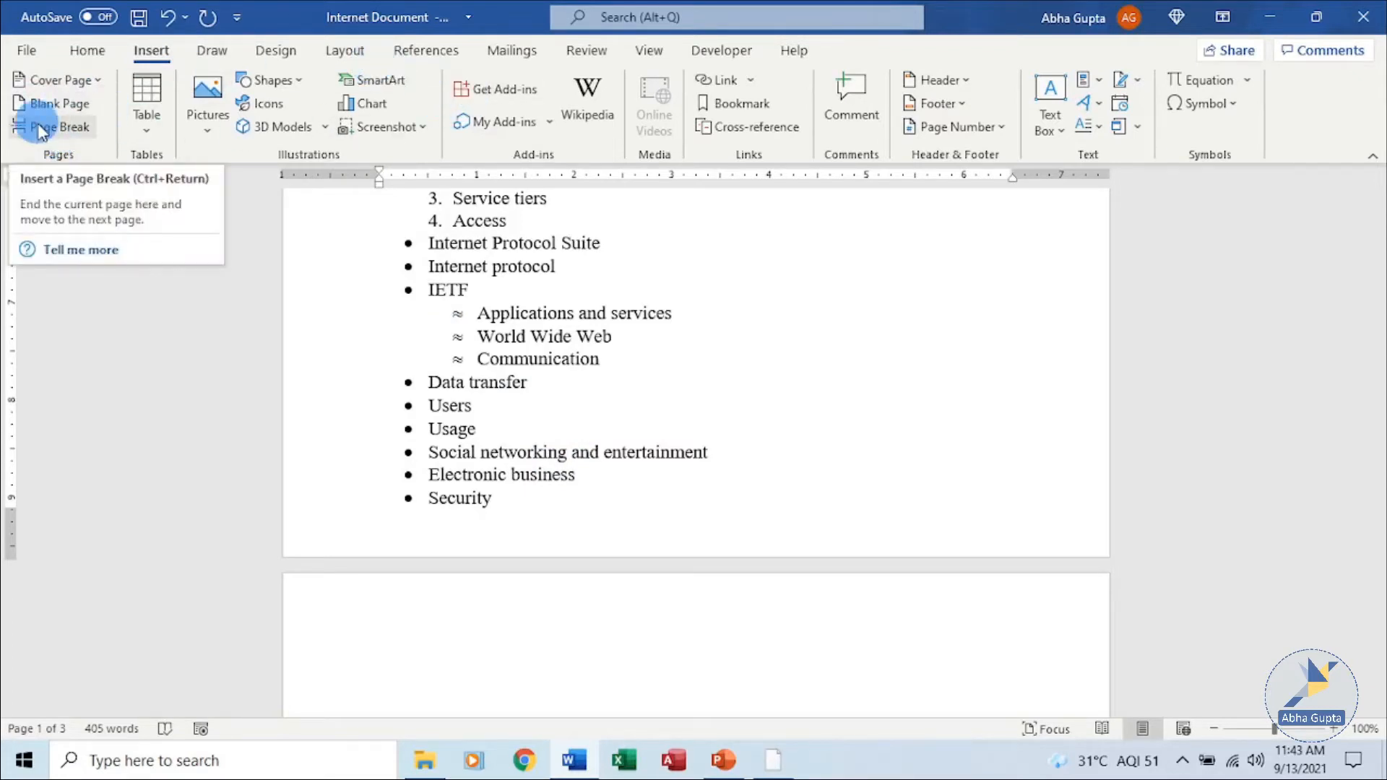
{"action": "left_click", "coordinate": [354, 52]}
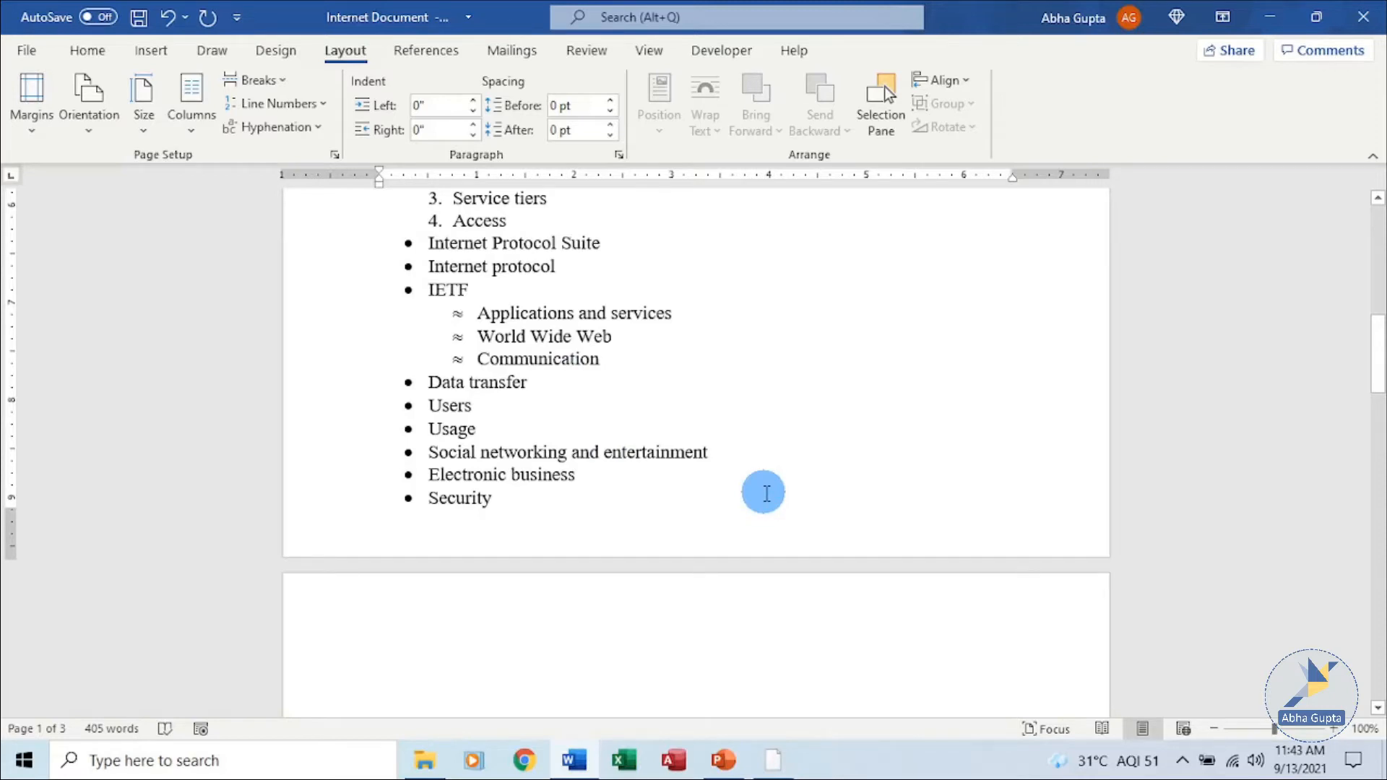
{"action": "scroll", "coordinate": [755, 477], "scroll_direction": "down", "scroll_amount": 3}
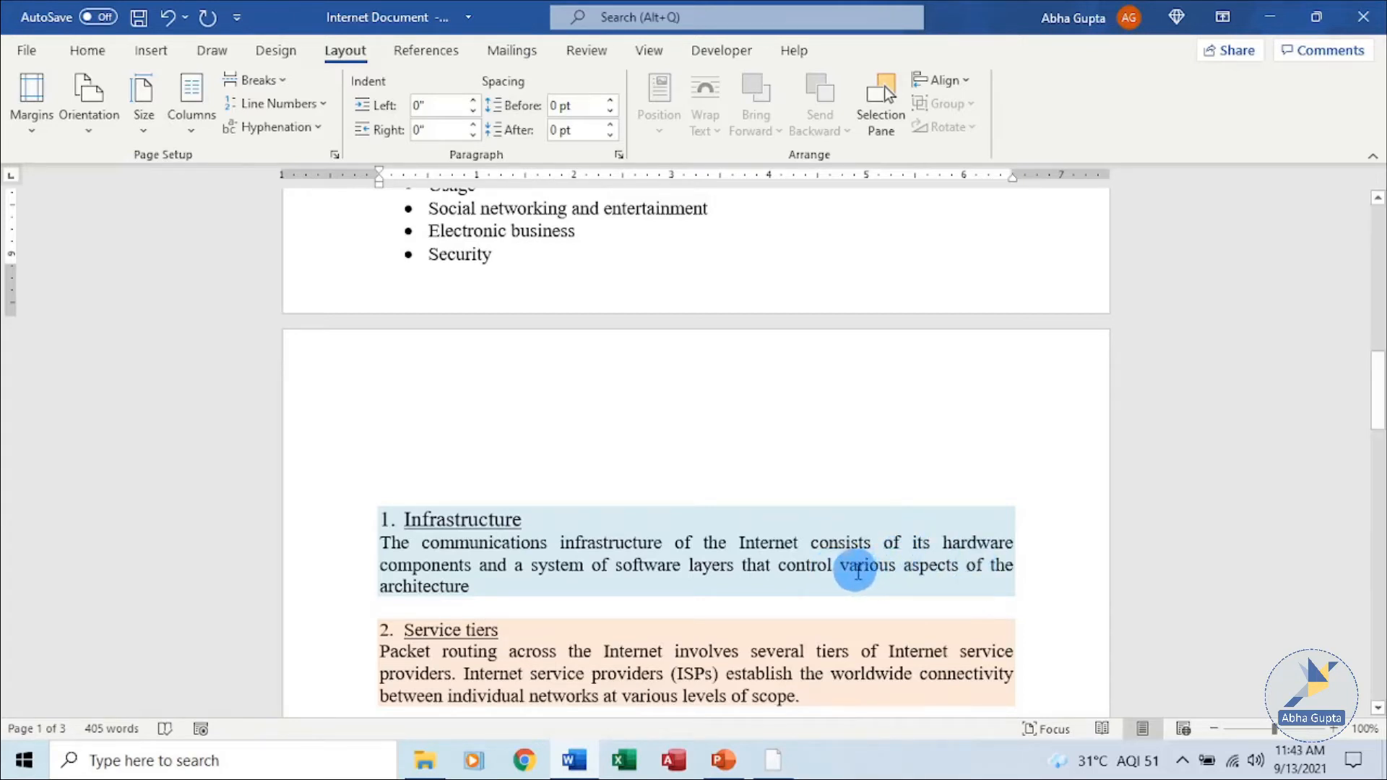
{"action": "scroll", "coordinate": [875, 612], "scroll_direction": "down", "scroll_amount": 3}
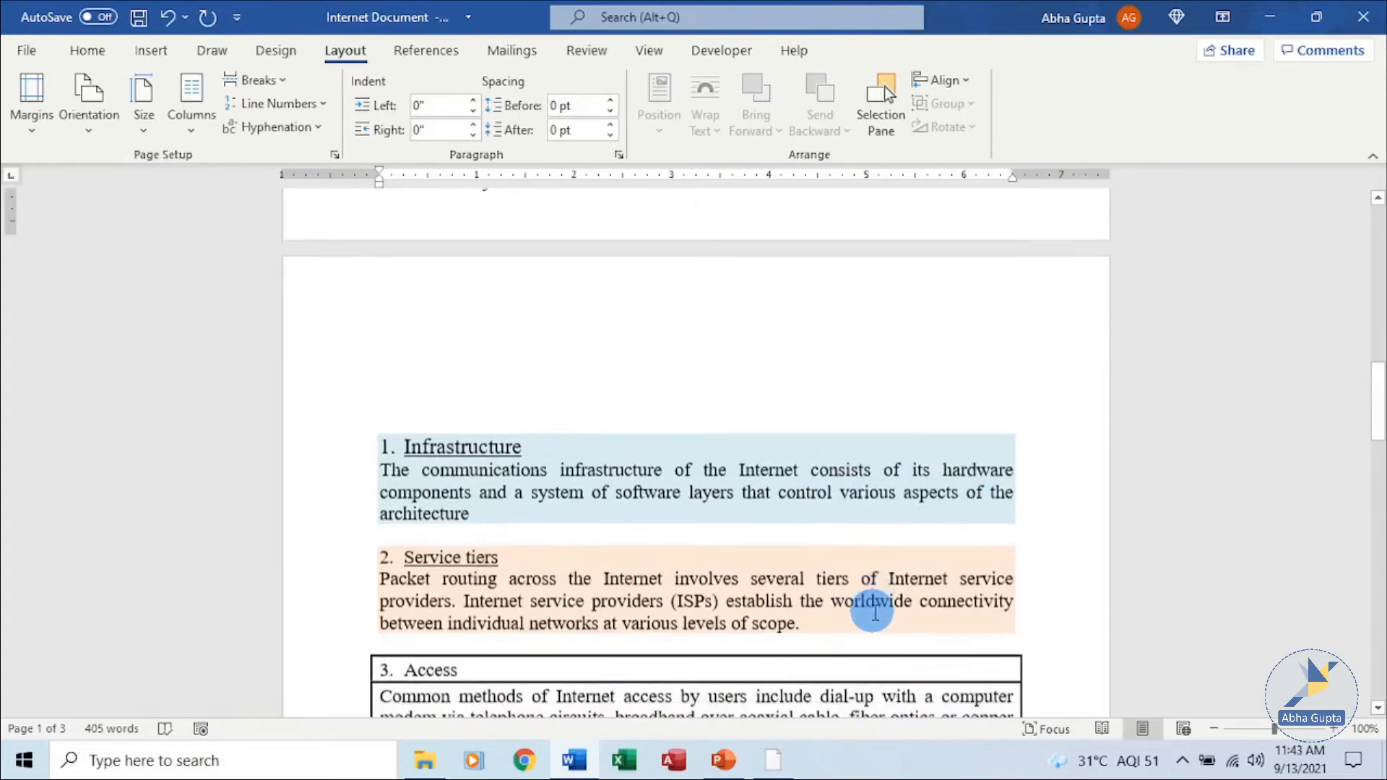
{"action": "scroll", "coordinate": [874, 609], "scroll_direction": "down", "scroll_amount": 4}
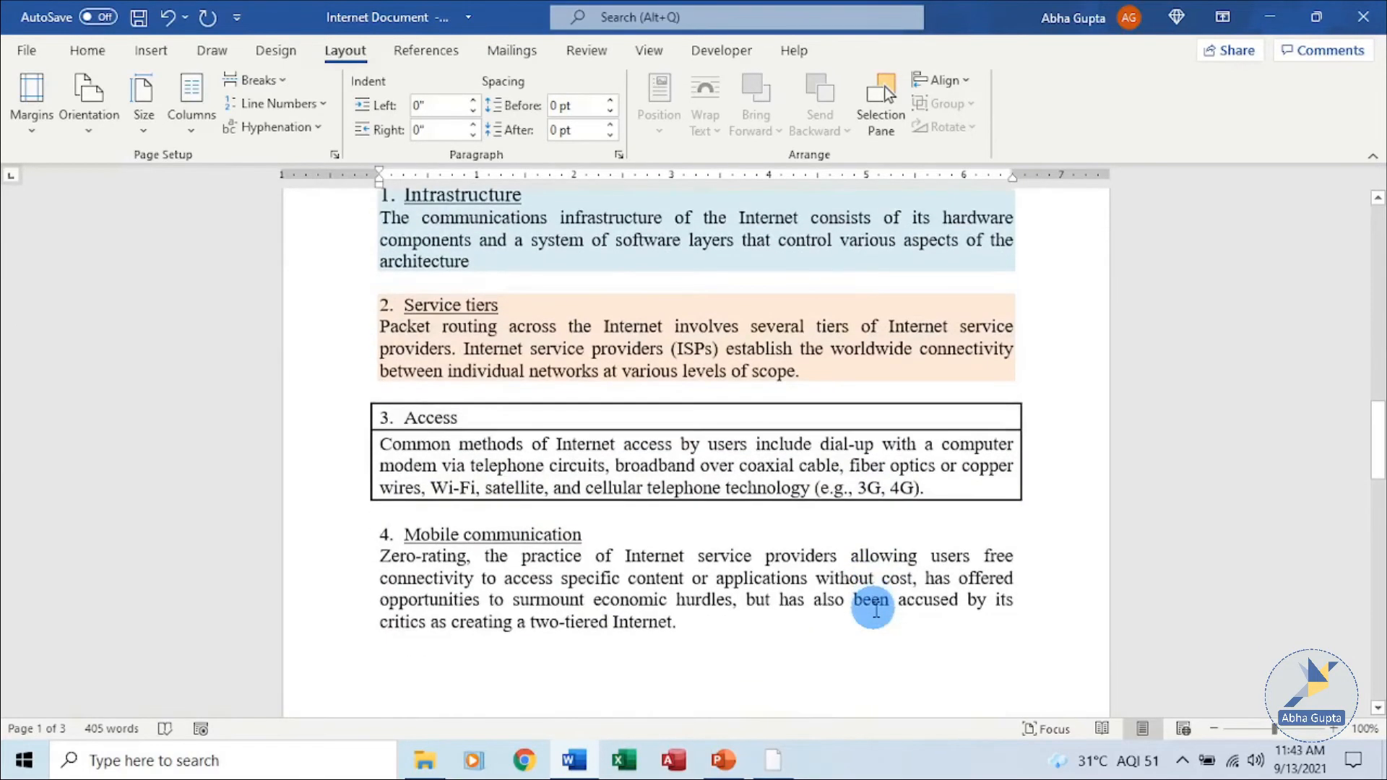
{"action": "scroll", "coordinate": [874, 608], "scroll_direction": "down", "scroll_amount": 1}
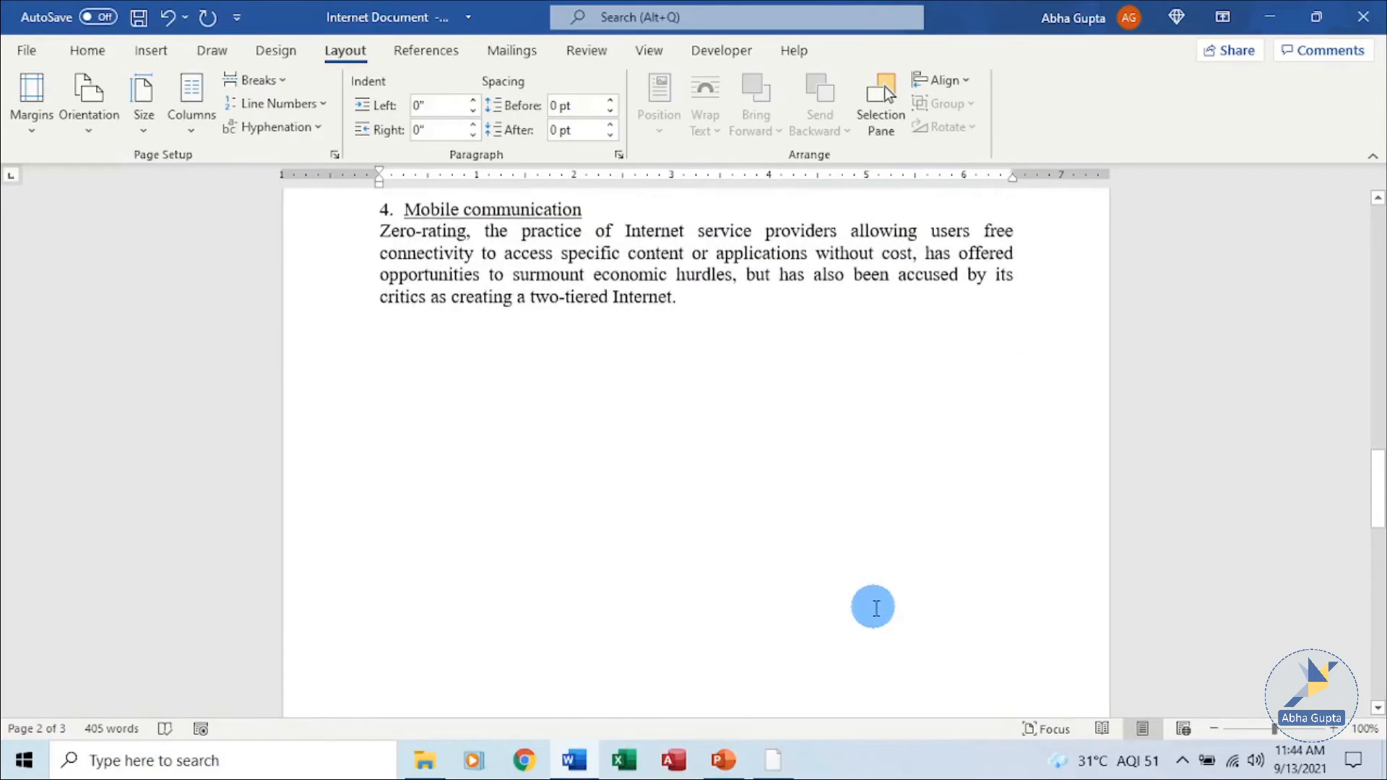
{"action": "scroll", "coordinate": [867, 577], "scroll_direction": "down", "scroll_amount": 4}
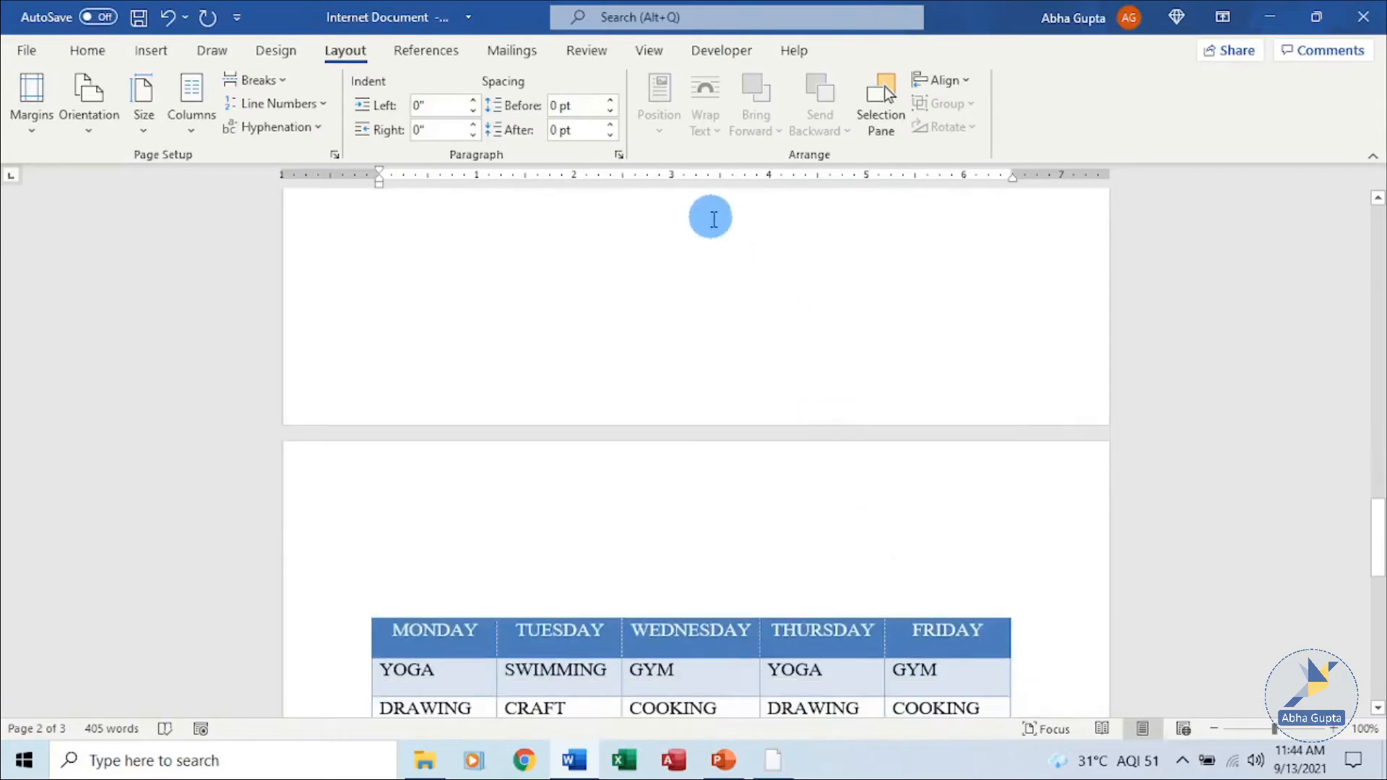
{"action": "scroll", "coordinate": [797, 534], "scroll_direction": "up", "scroll_amount": 4}
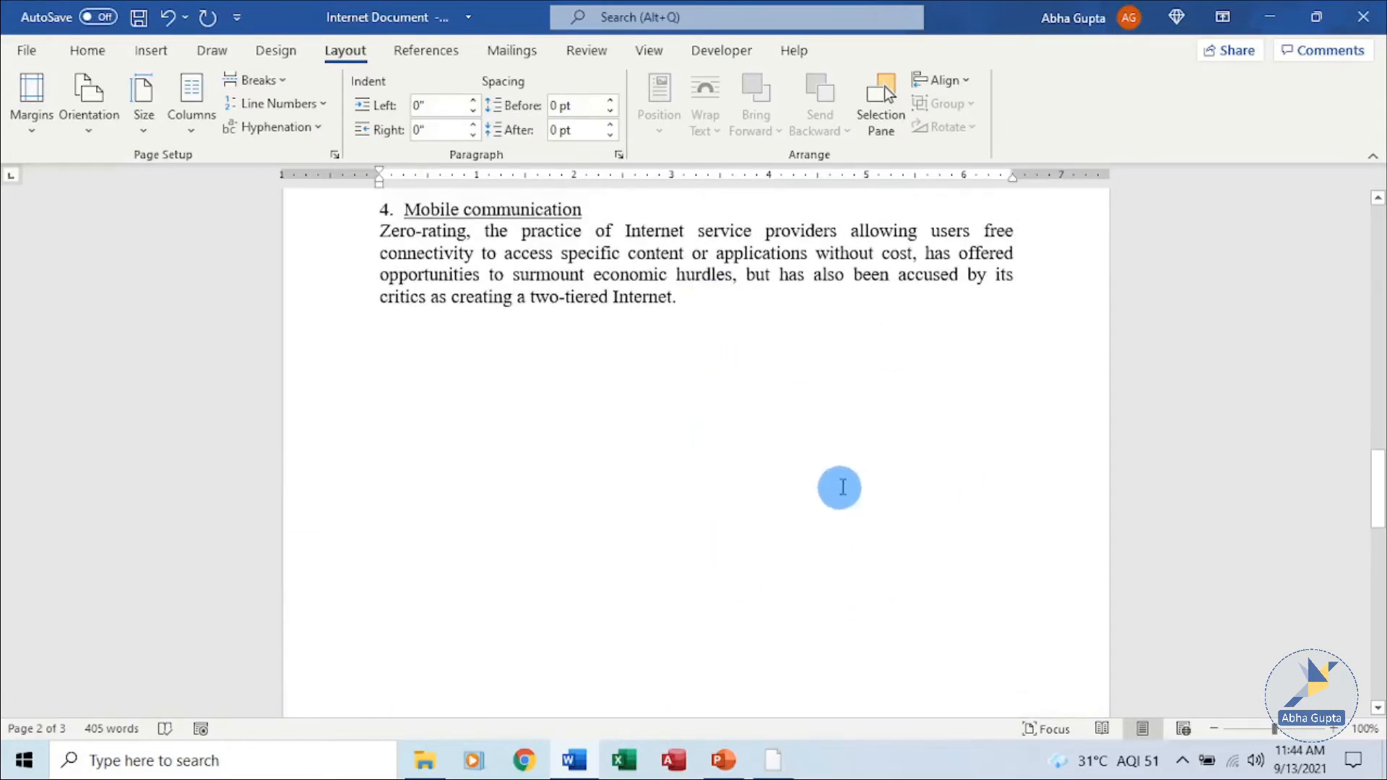
{"action": "scroll", "coordinate": [761, 501], "scroll_direction": "down", "scroll_amount": 5}
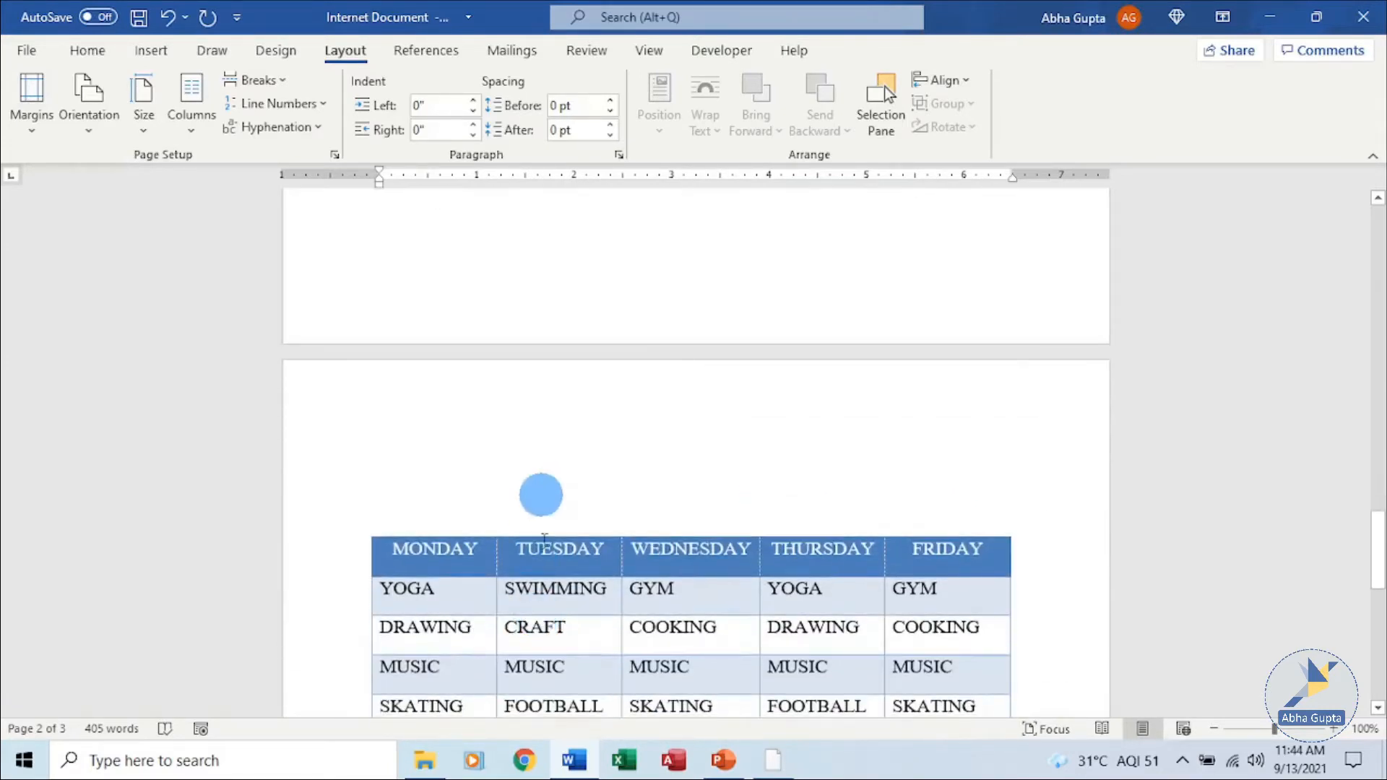
{"action": "scroll", "coordinate": [820, 621], "scroll_direction": "down", "scroll_amount": 10}
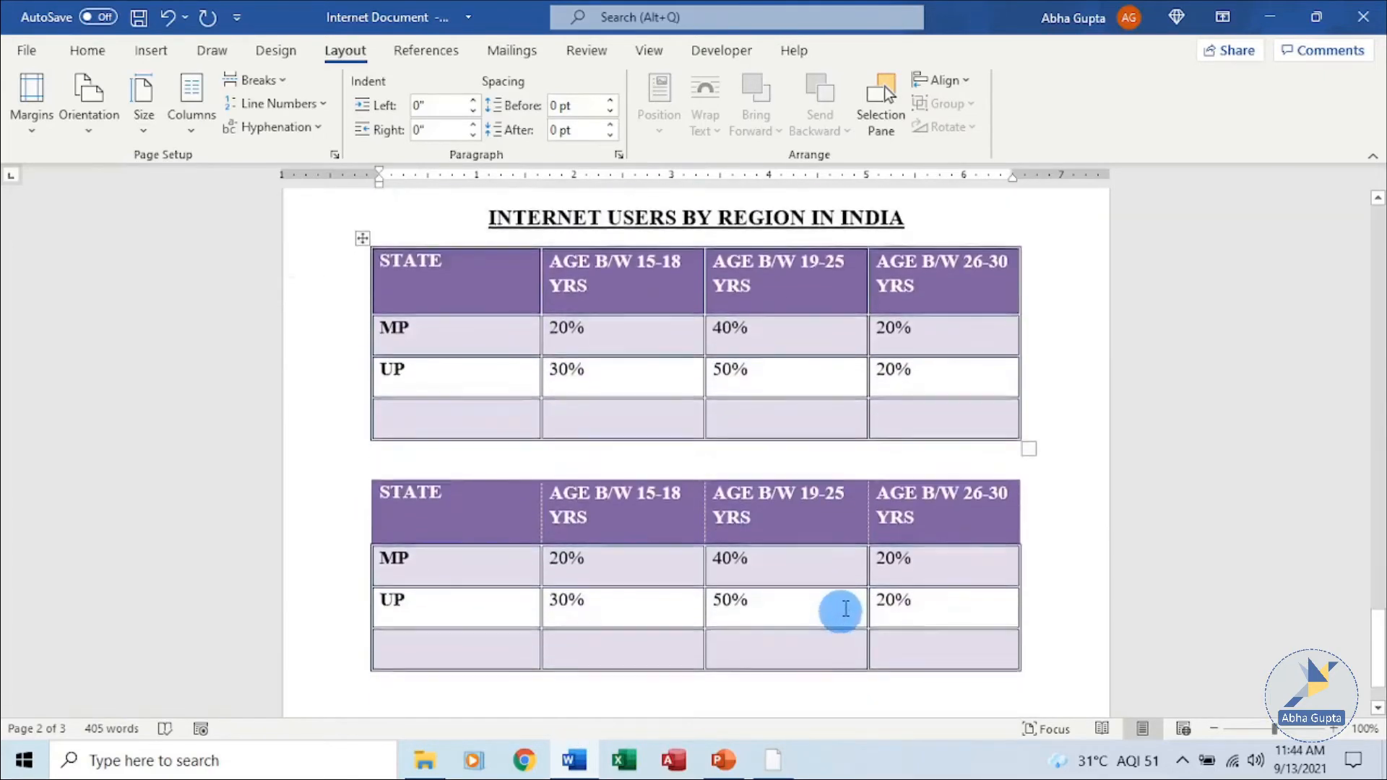
Insert a page break after the second Internet users table.
{"action": "left_click", "coordinate": [847, 607]}
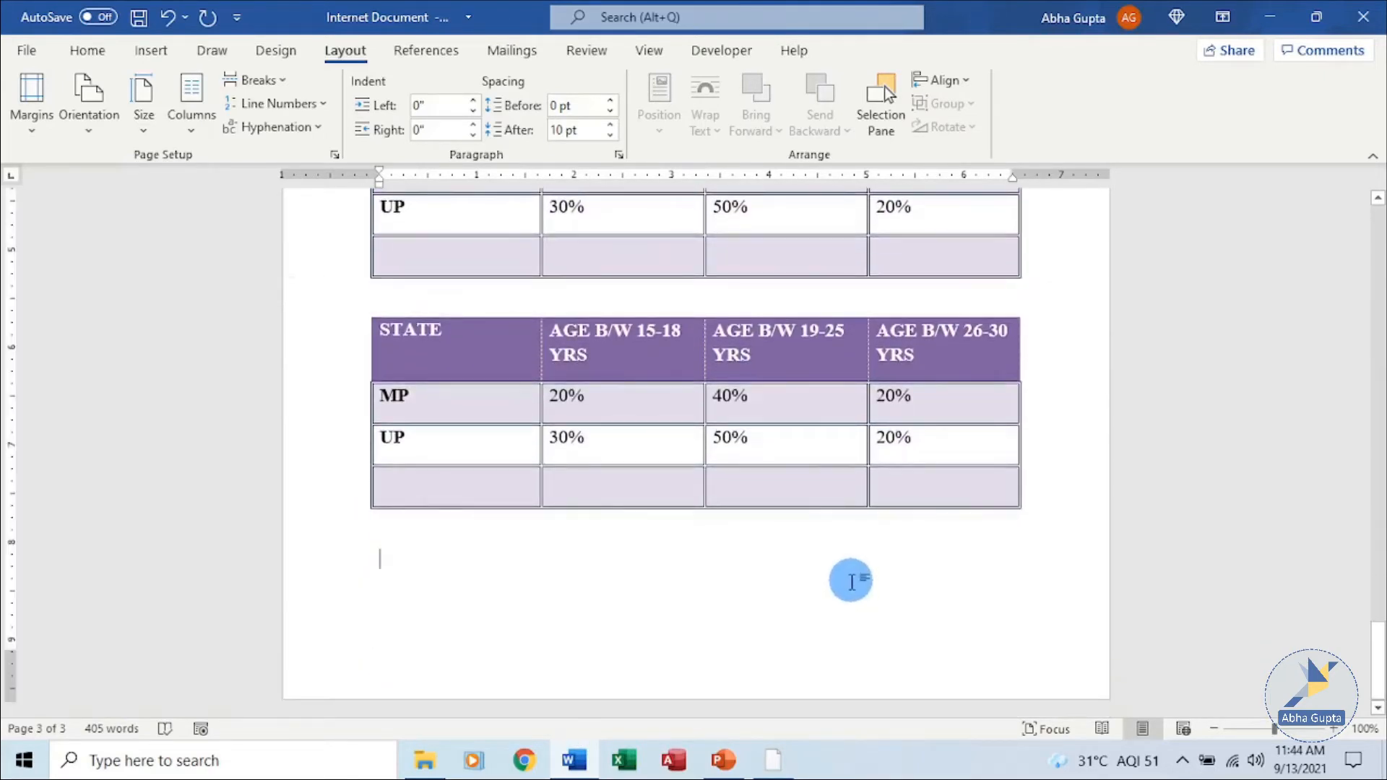
{"action": "left_click", "coordinate": [279, 82]}
{"action": "left_click", "coordinate": [310, 165]}
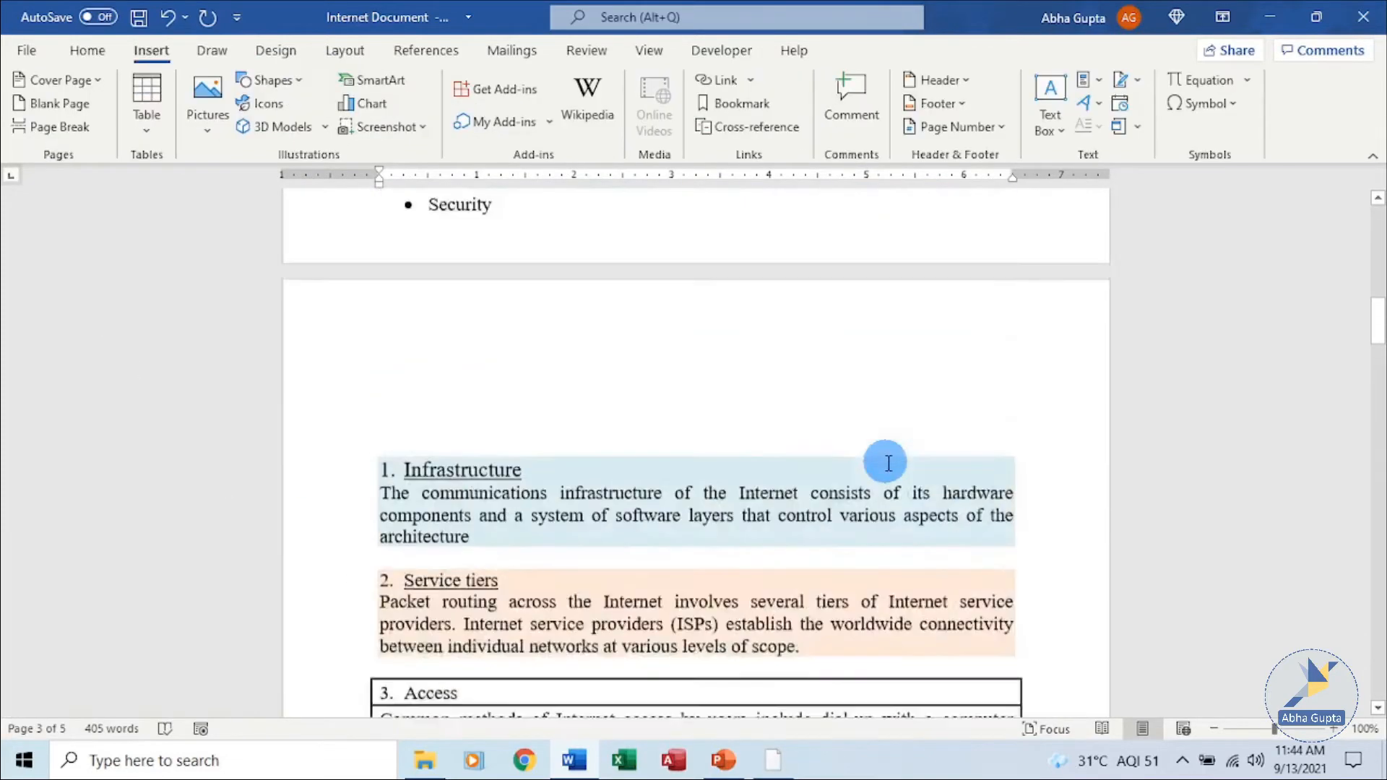
Scroll back to the start of the document and review the first page and contents list.
{"action": "scroll", "coordinate": [888, 460], "scroll_direction": "up", "scroll_amount": 8}
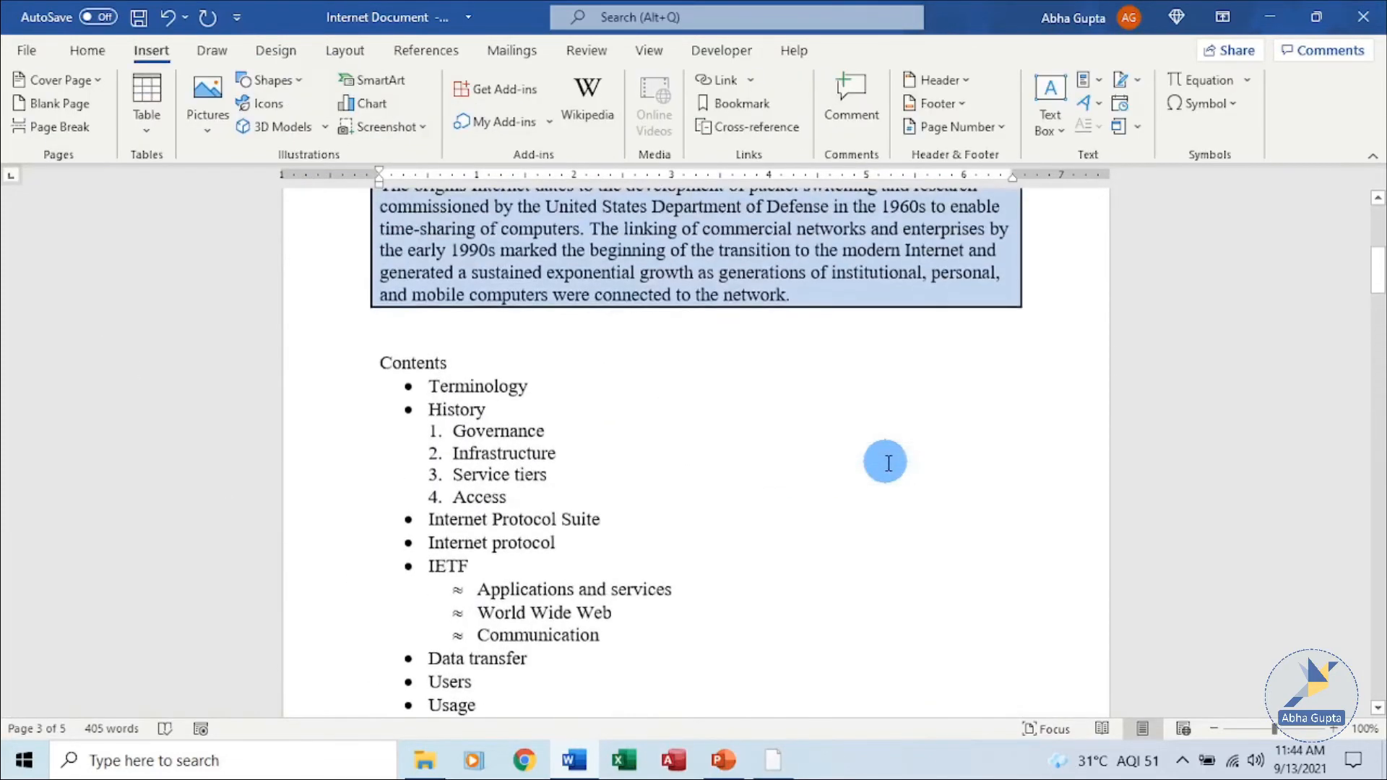
{"action": "scroll", "coordinate": [888, 462], "scroll_direction": "up", "scroll_amount": 6}
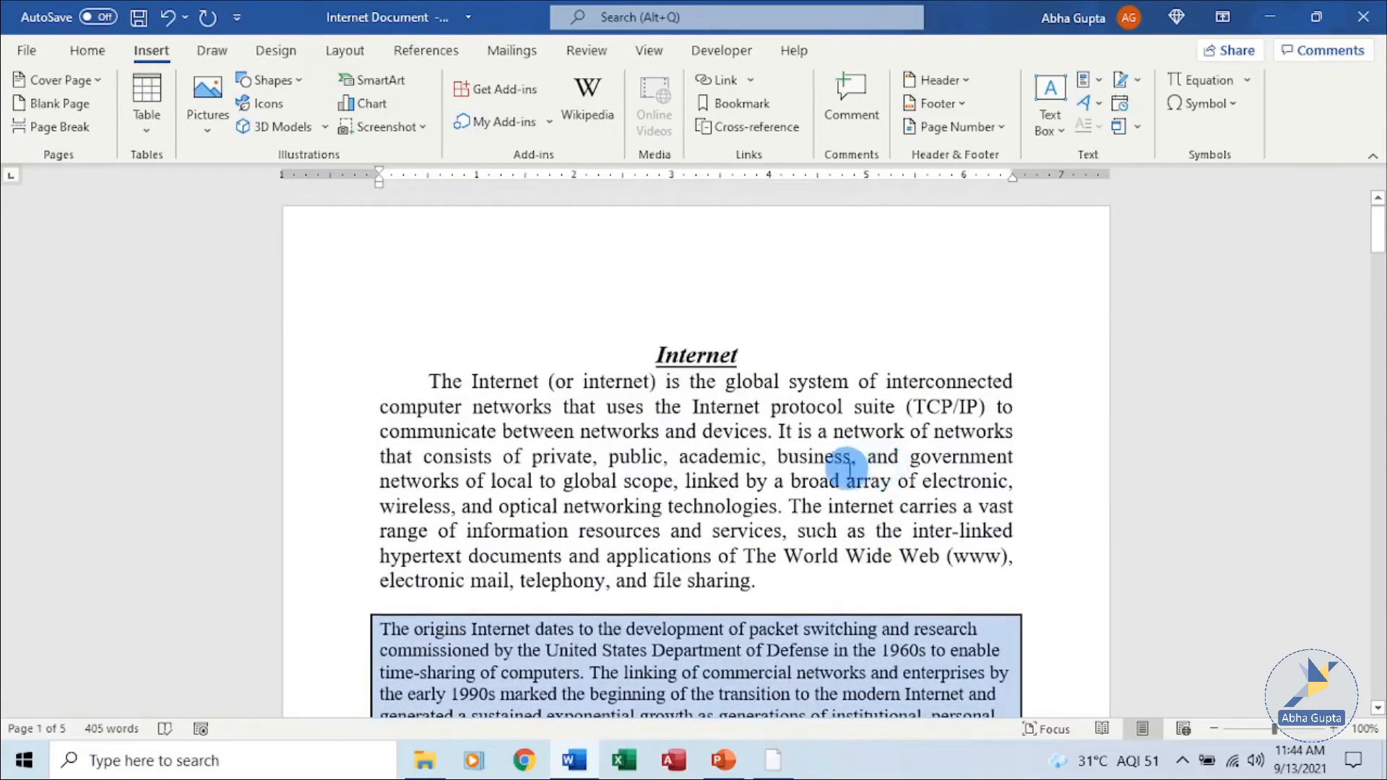
{"action": "left_click", "coordinate": [345, 50]}
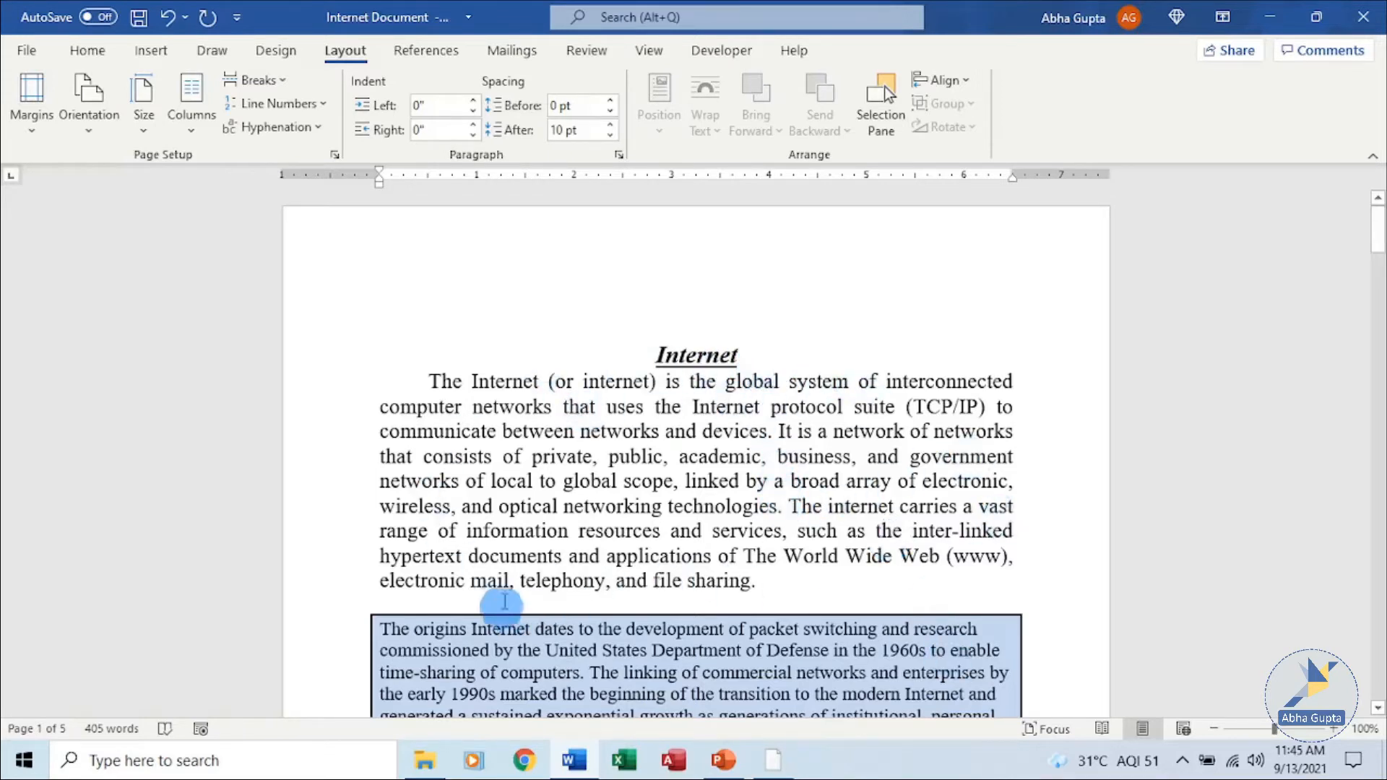
{"action": "left_click", "coordinate": [784, 443]}
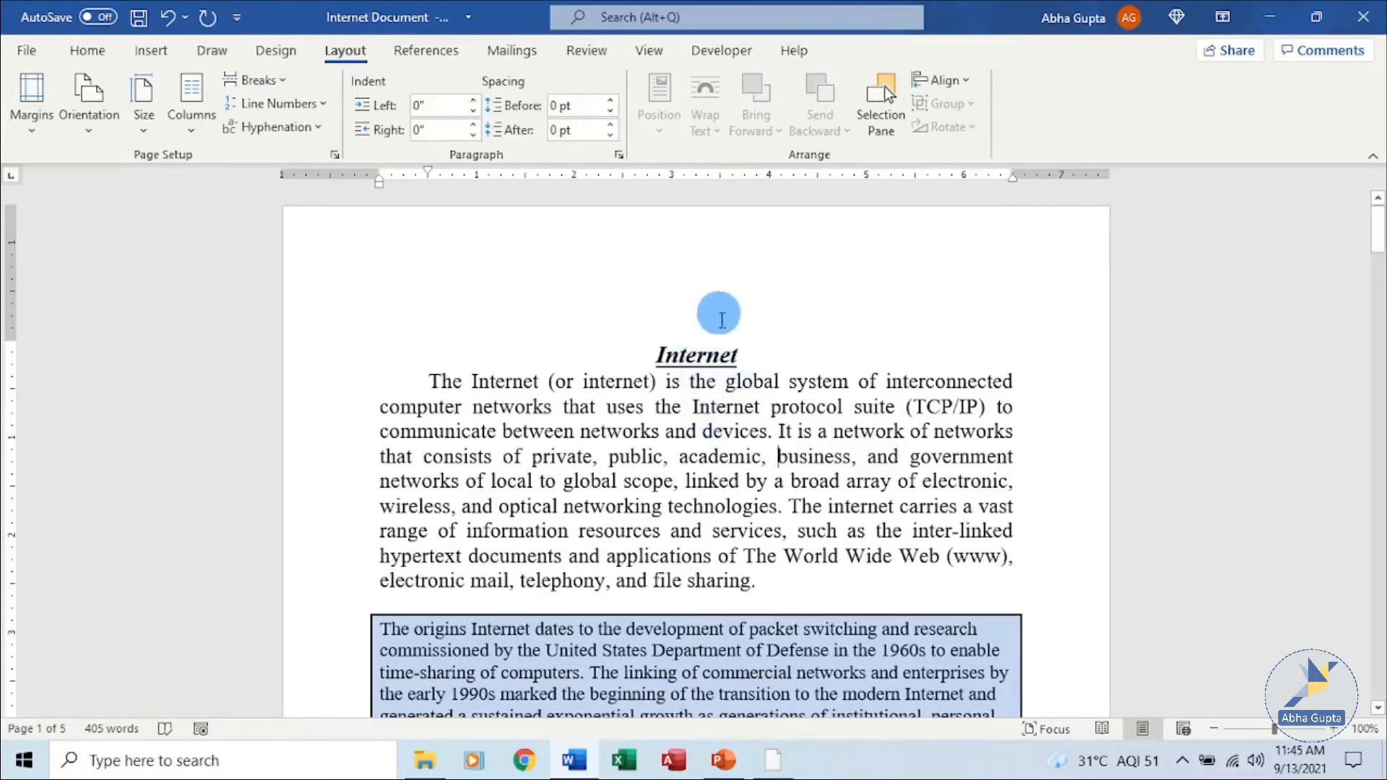
{"action": "scroll", "coordinate": [725, 302], "scroll_direction": "down", "scroll_amount": 10}
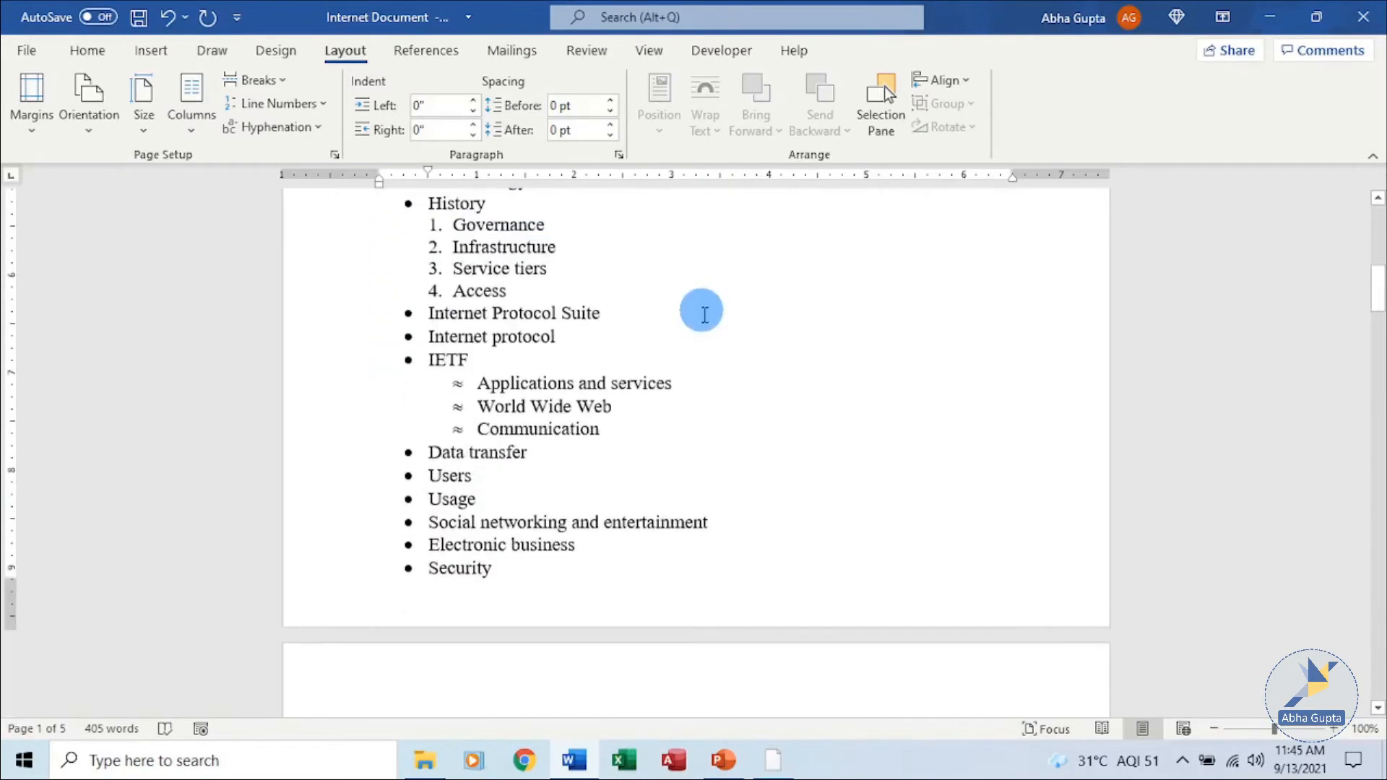
{"action": "scroll", "coordinate": [731, 224], "scroll_direction": "up", "scroll_amount": 3}
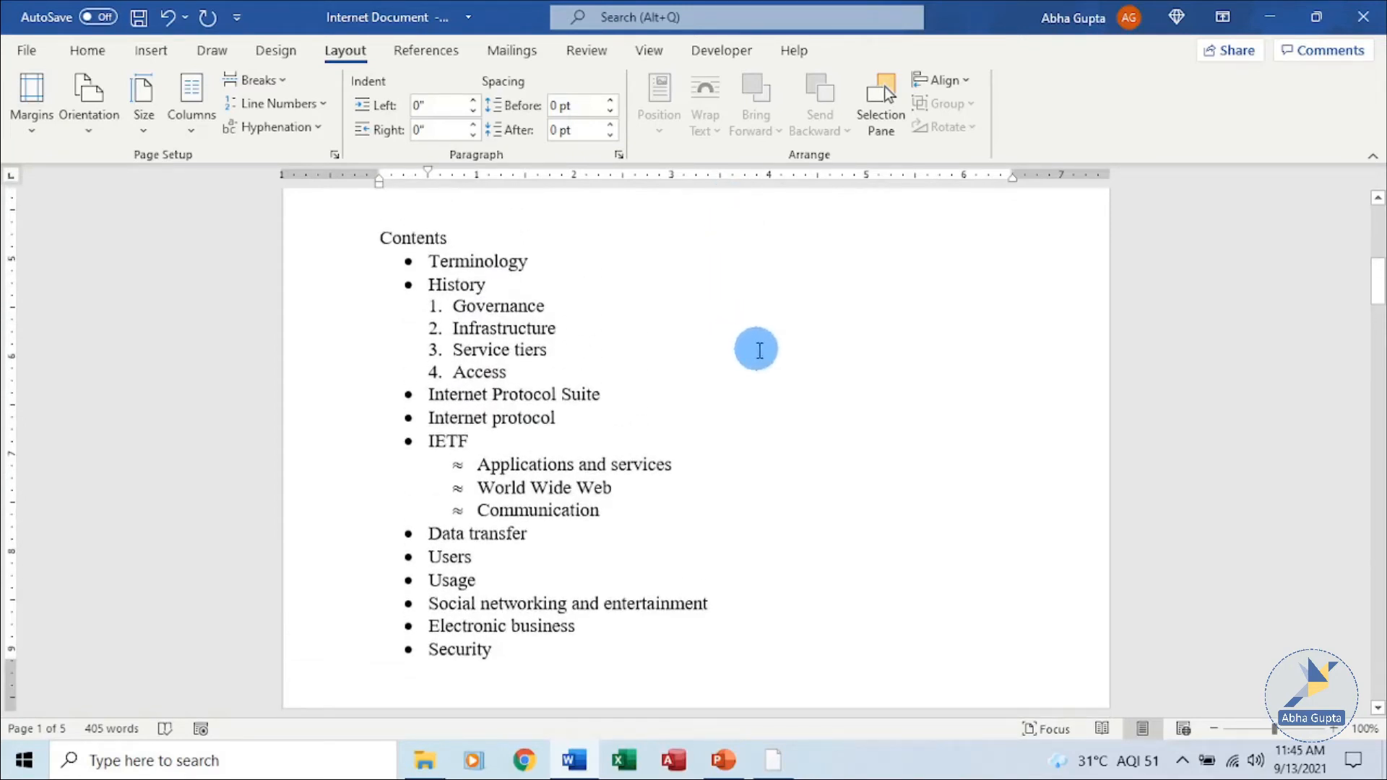
{"action": "scroll", "coordinate": [759, 351], "scroll_direction": "up", "scroll_amount": 7}
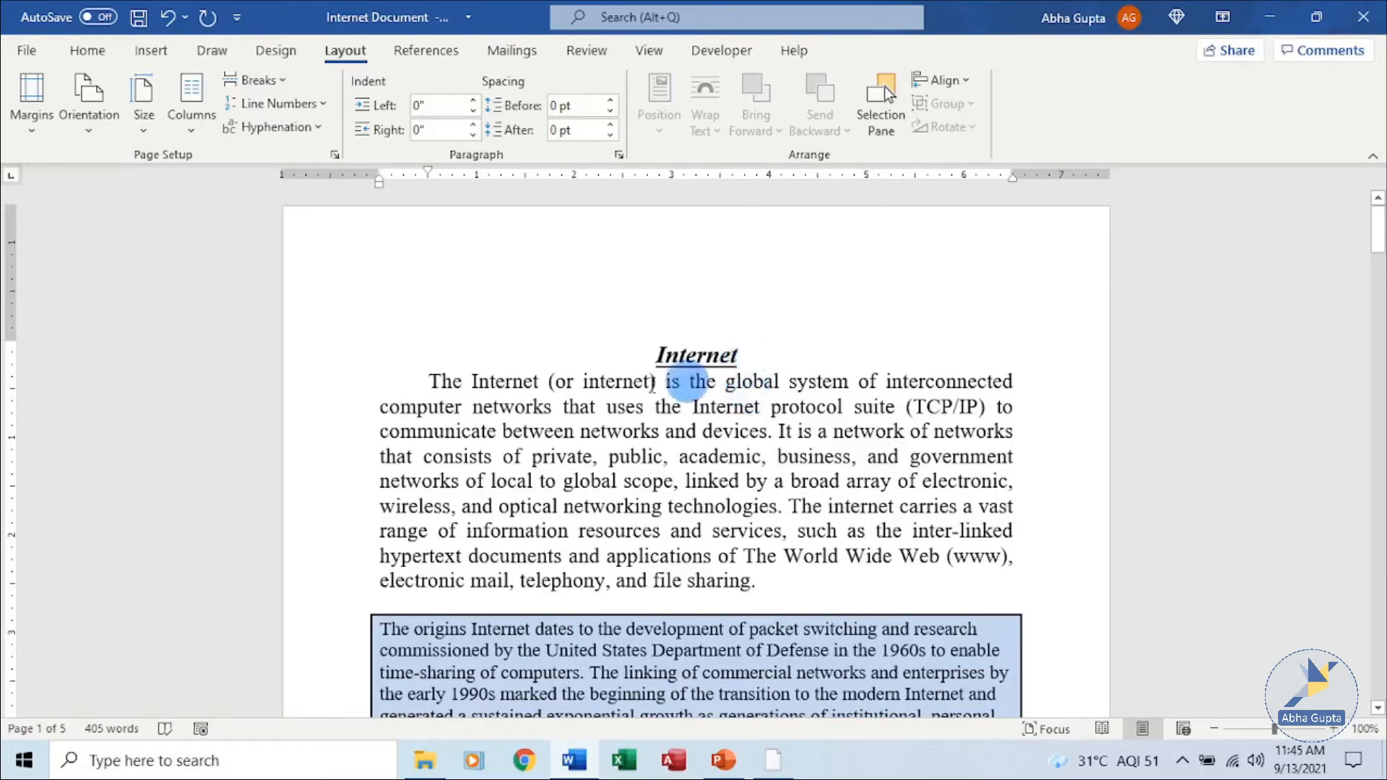
Enlarge the top margin of the pages using the vertical ruler.
{"action": "scroll", "coordinate": [7, 350], "scroll_direction": "up", "scroll_amount": 1}
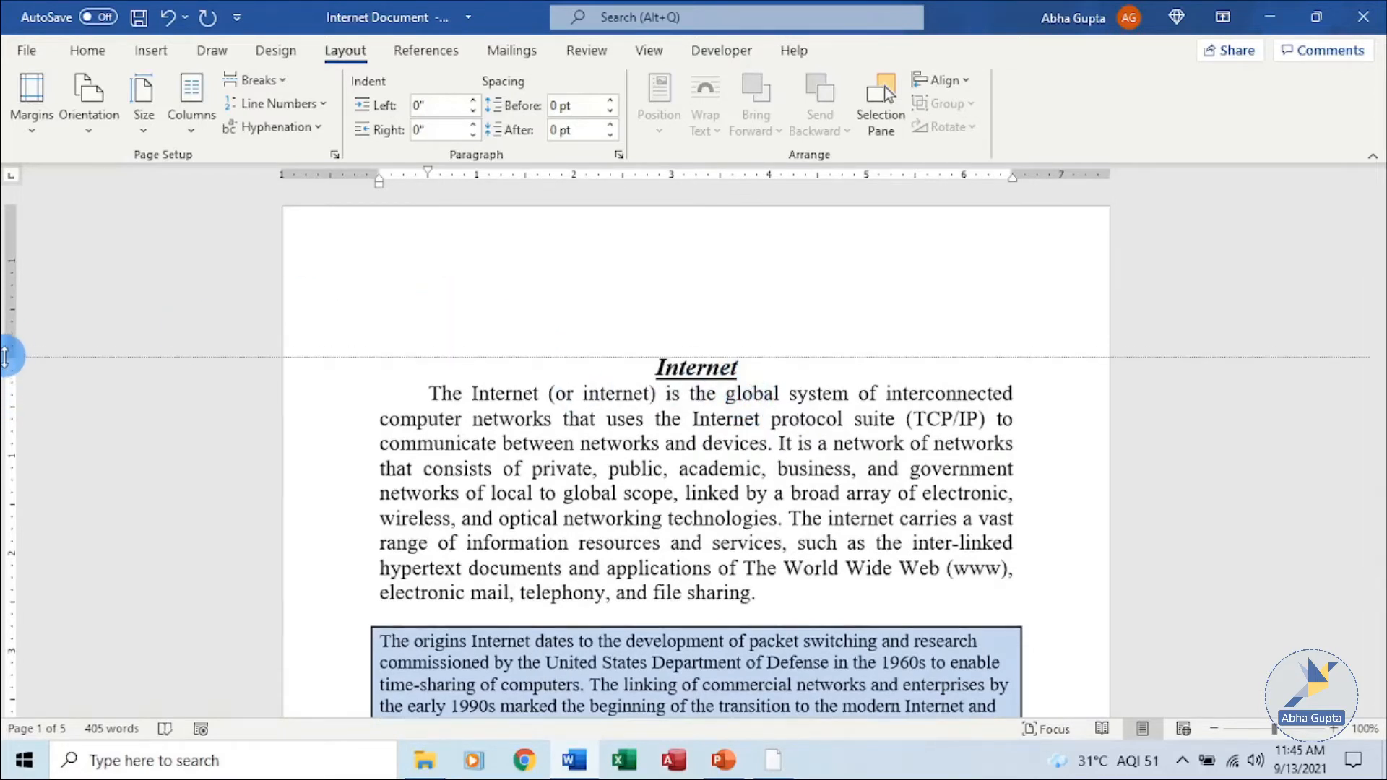
{"action": "scroll", "coordinate": [829, 383], "scroll_direction": "down", "scroll_amount": 10}
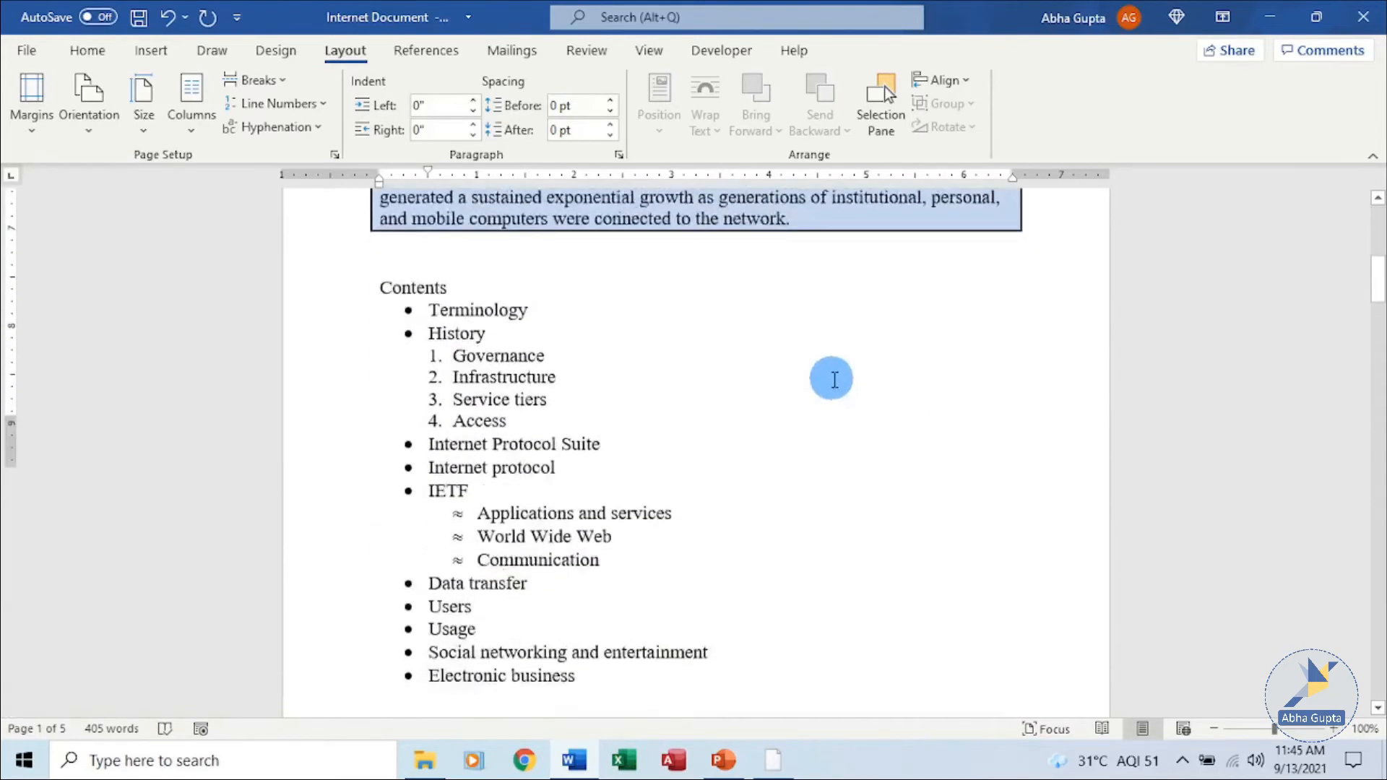
{"action": "left_click_drag", "start_coordinate": [12, 332], "coordinate": [22, 247]}
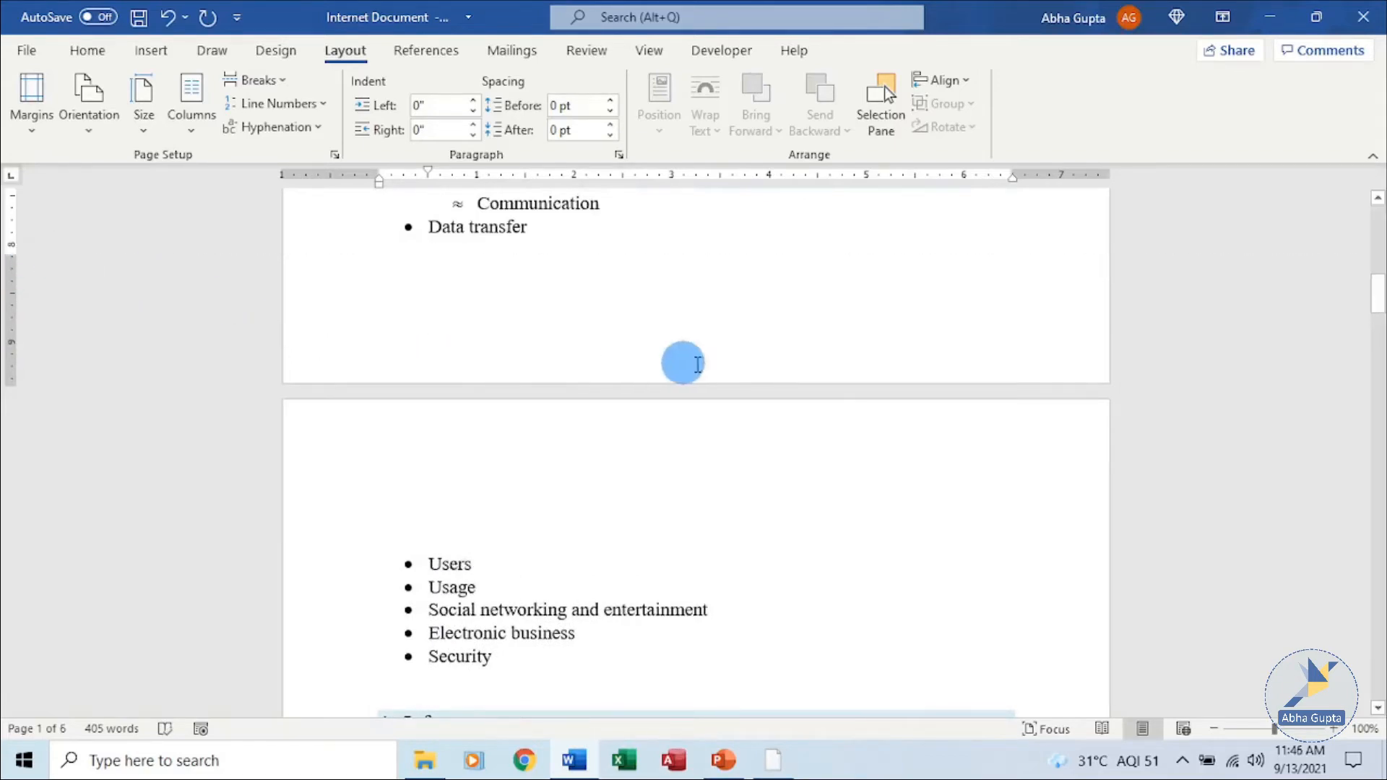
Browse the built-in header designs available in the header gallery without applying one.
{"action": "scroll", "coordinate": [686, 397], "scroll_direction": "down", "scroll_amount": 4}
{"action": "scroll", "coordinate": [715, 434], "scroll_direction": "up", "scroll_amount": 5}
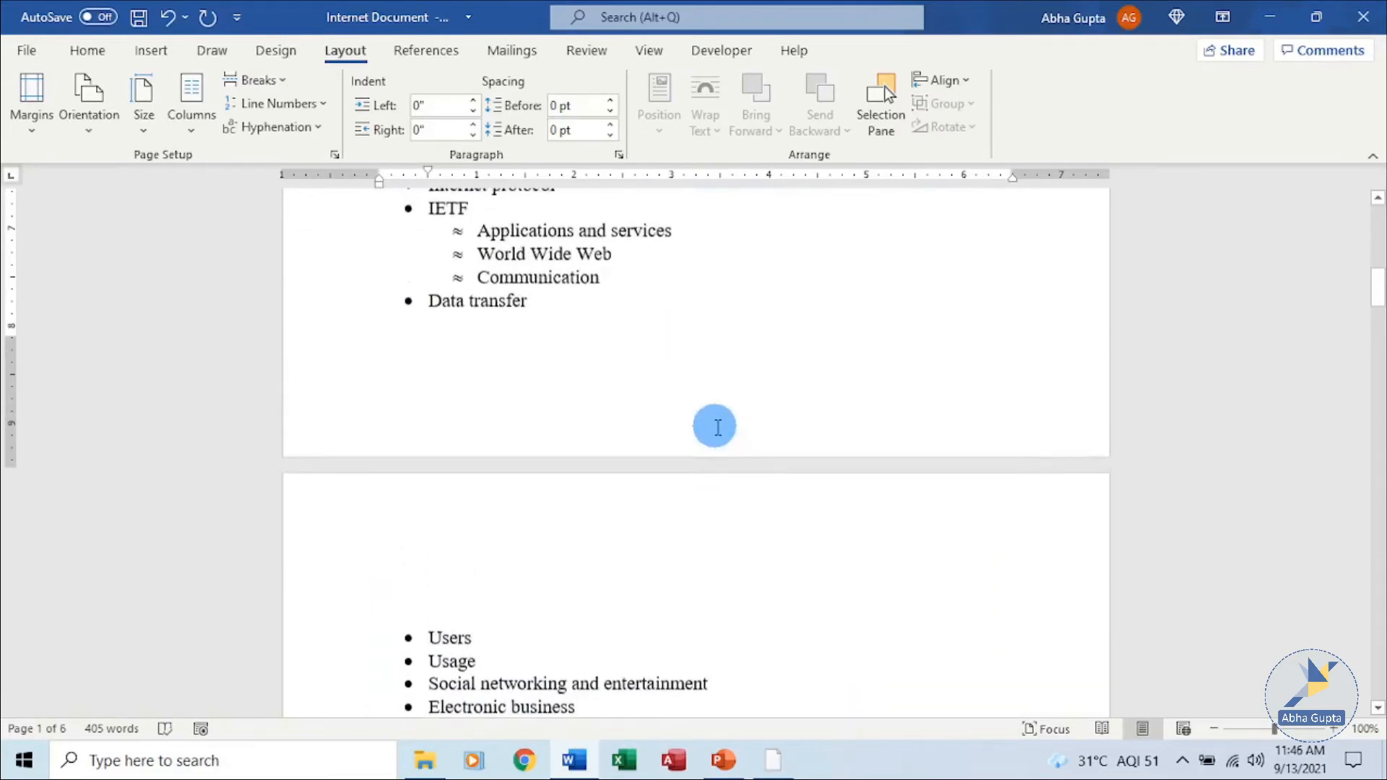
{"action": "scroll", "coordinate": [717, 426], "scroll_direction": "up", "scroll_amount": 6}
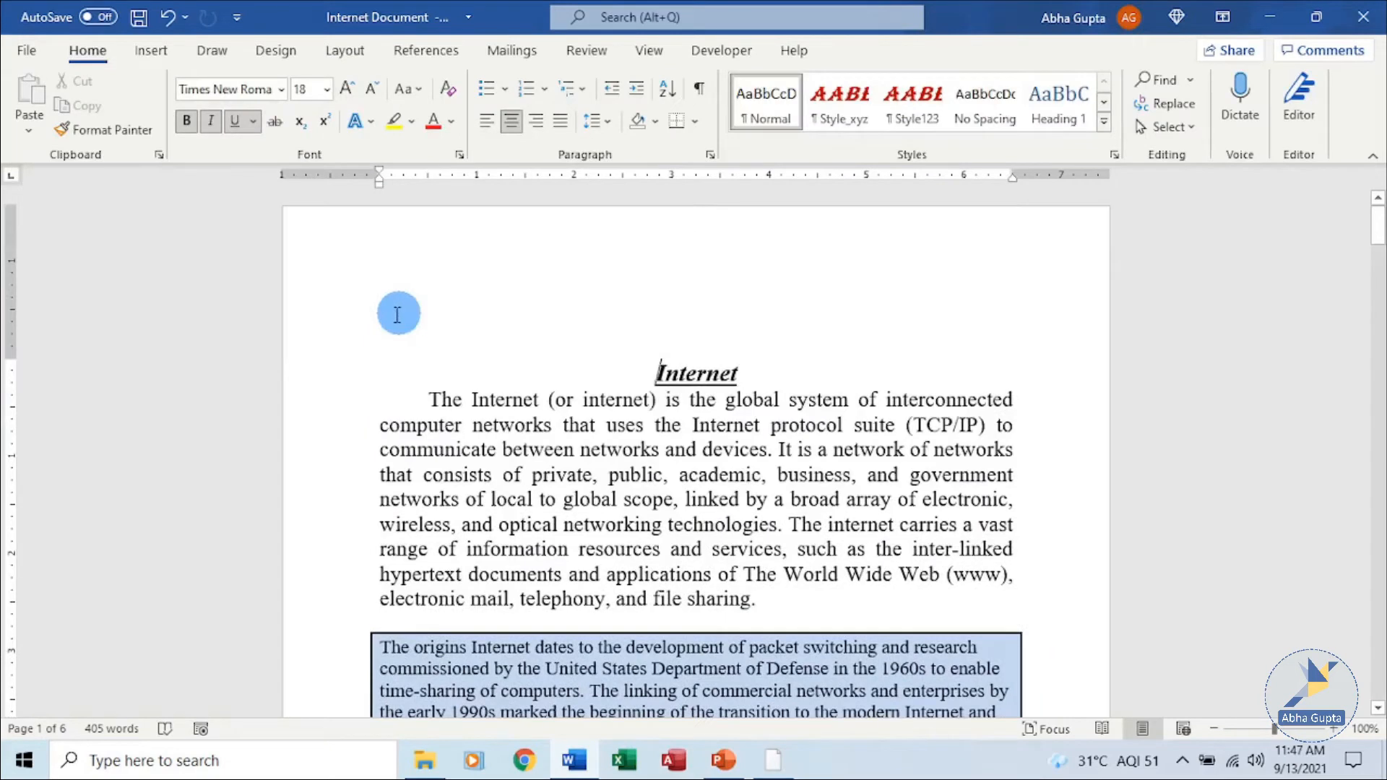
{"action": "left_click", "coordinate": [149, 50]}
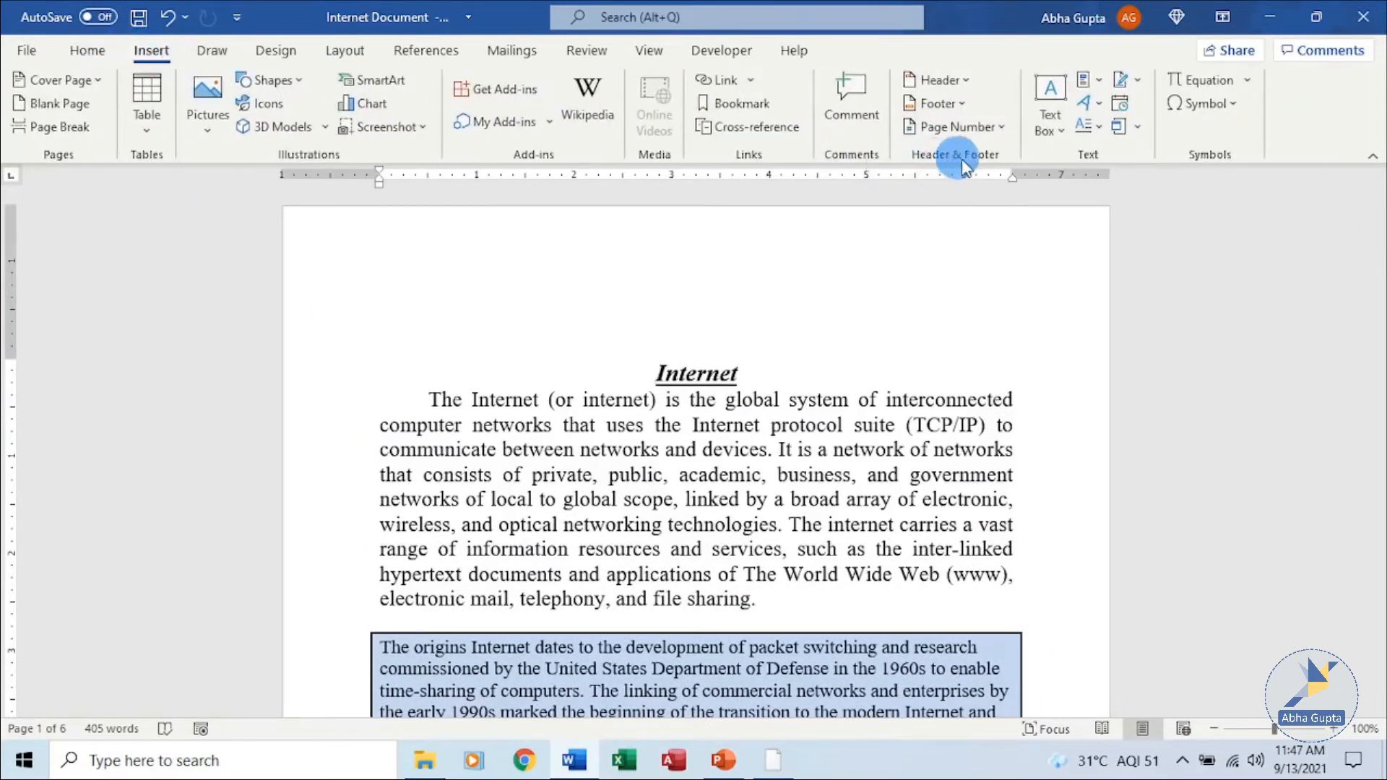
{"action": "left_click", "coordinate": [968, 80]}
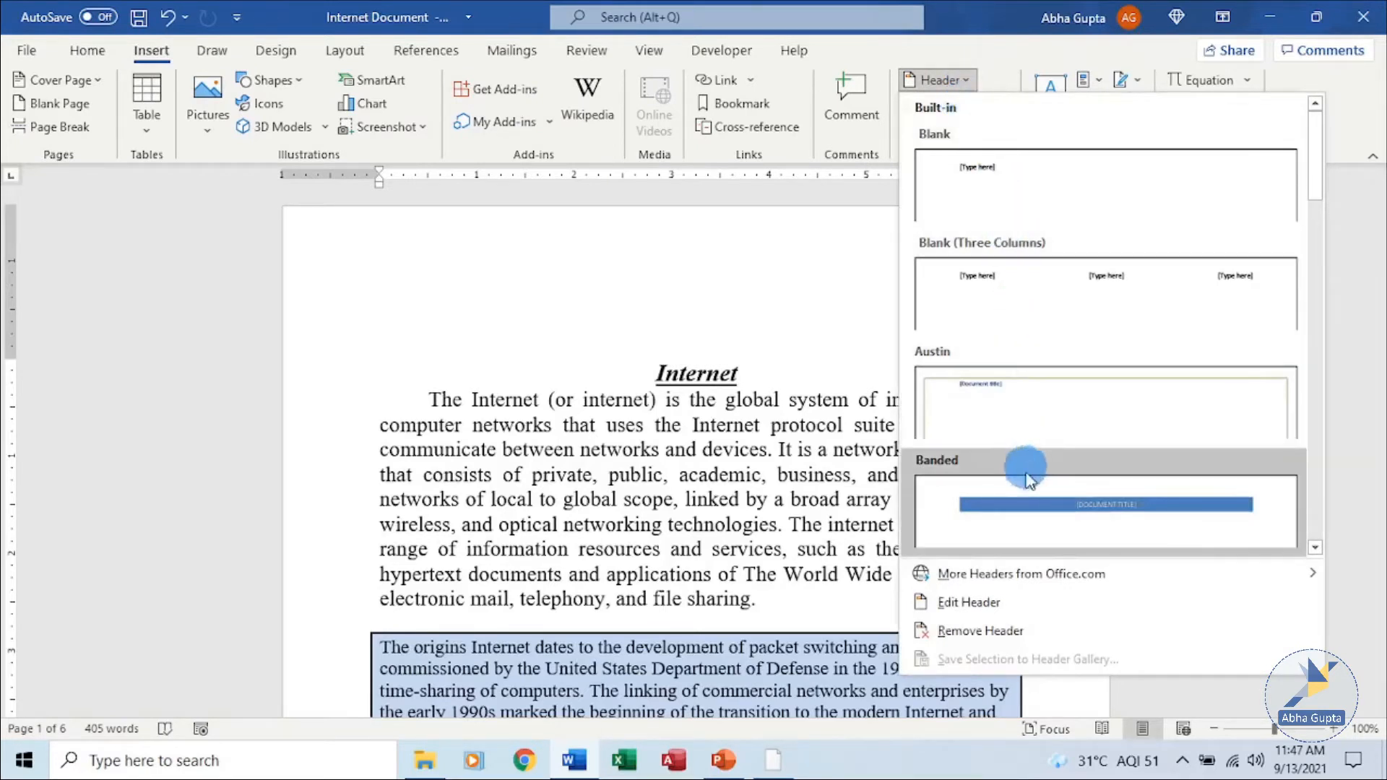
{"action": "scroll", "coordinate": [1298, 297], "scroll_direction": "down", "scroll_amount": 3}
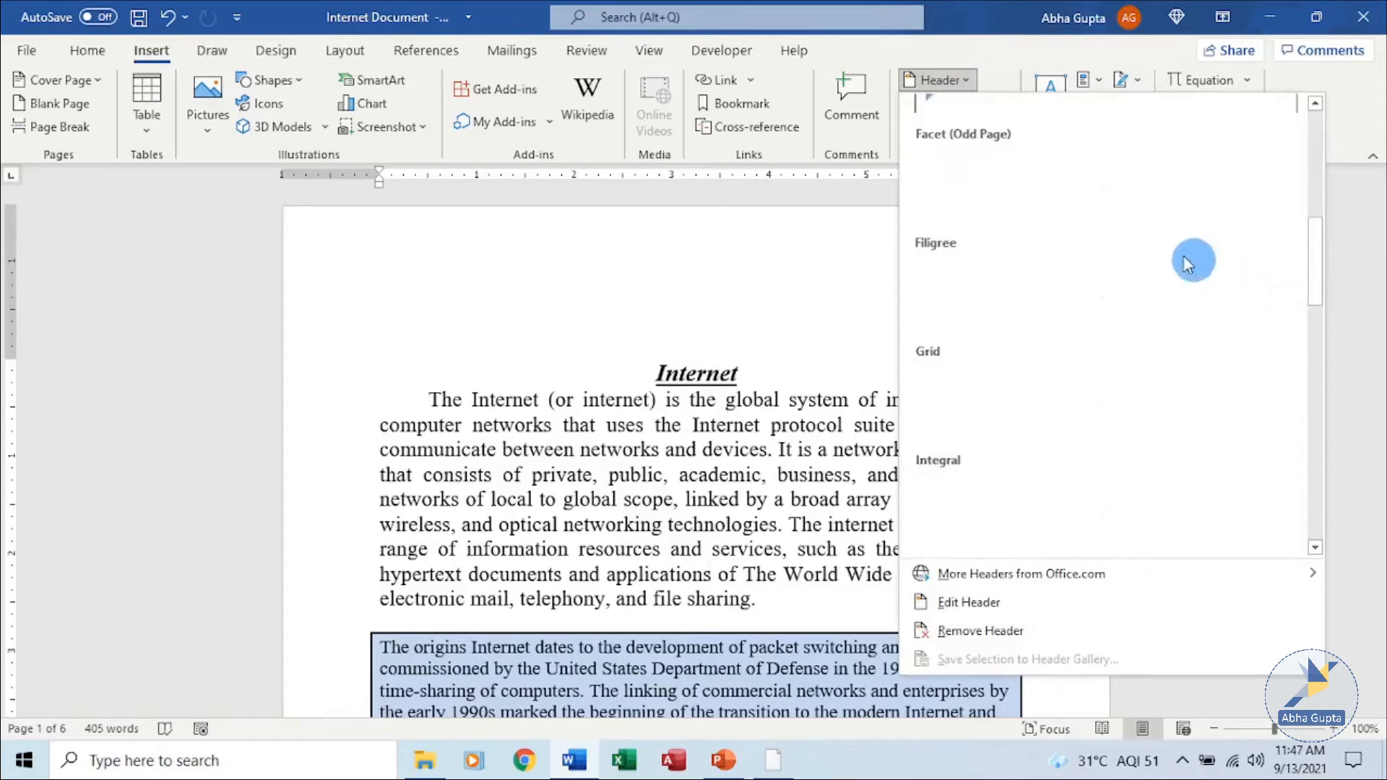
{"action": "scroll", "coordinate": [1170, 340], "scroll_direction": "down", "scroll_amount": 5}
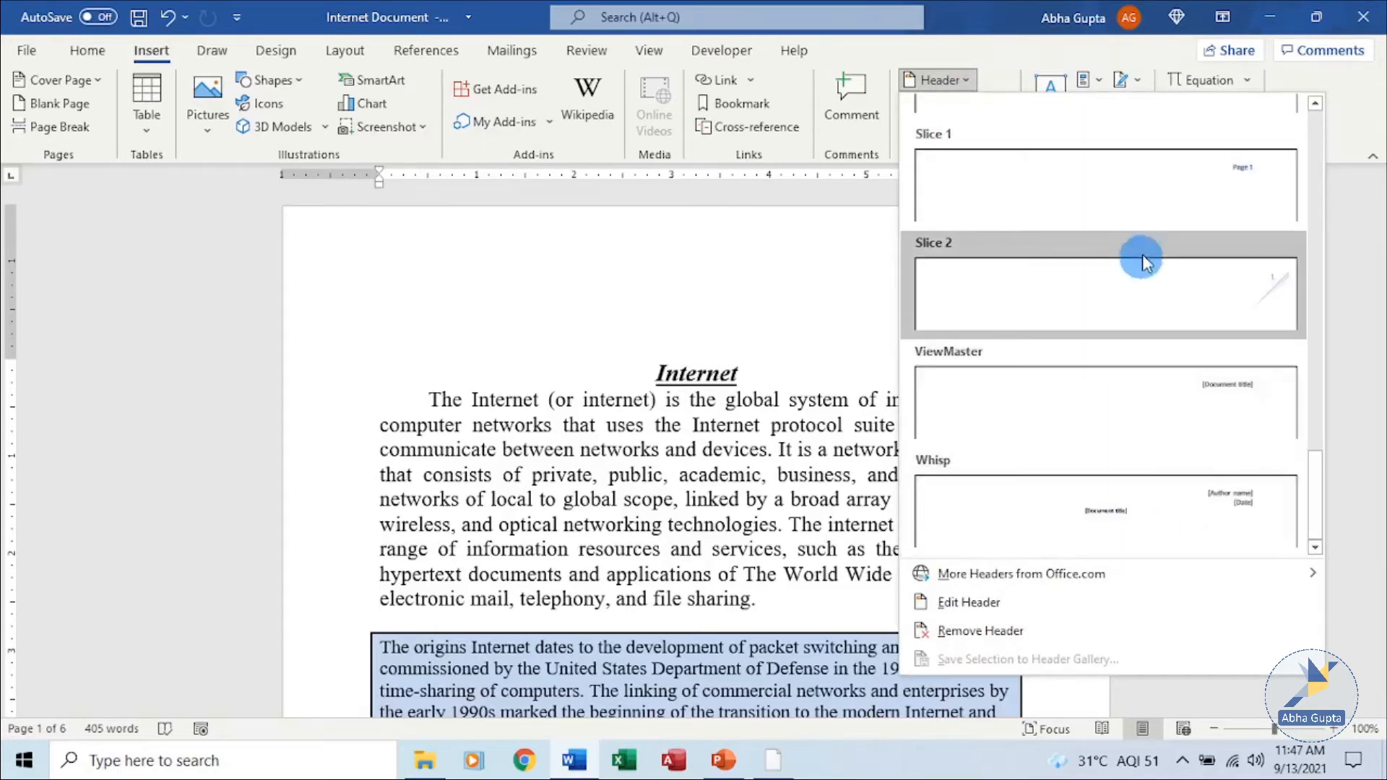
{"action": "scroll", "coordinate": [1143, 223], "scroll_direction": "up", "scroll_amount": 3}
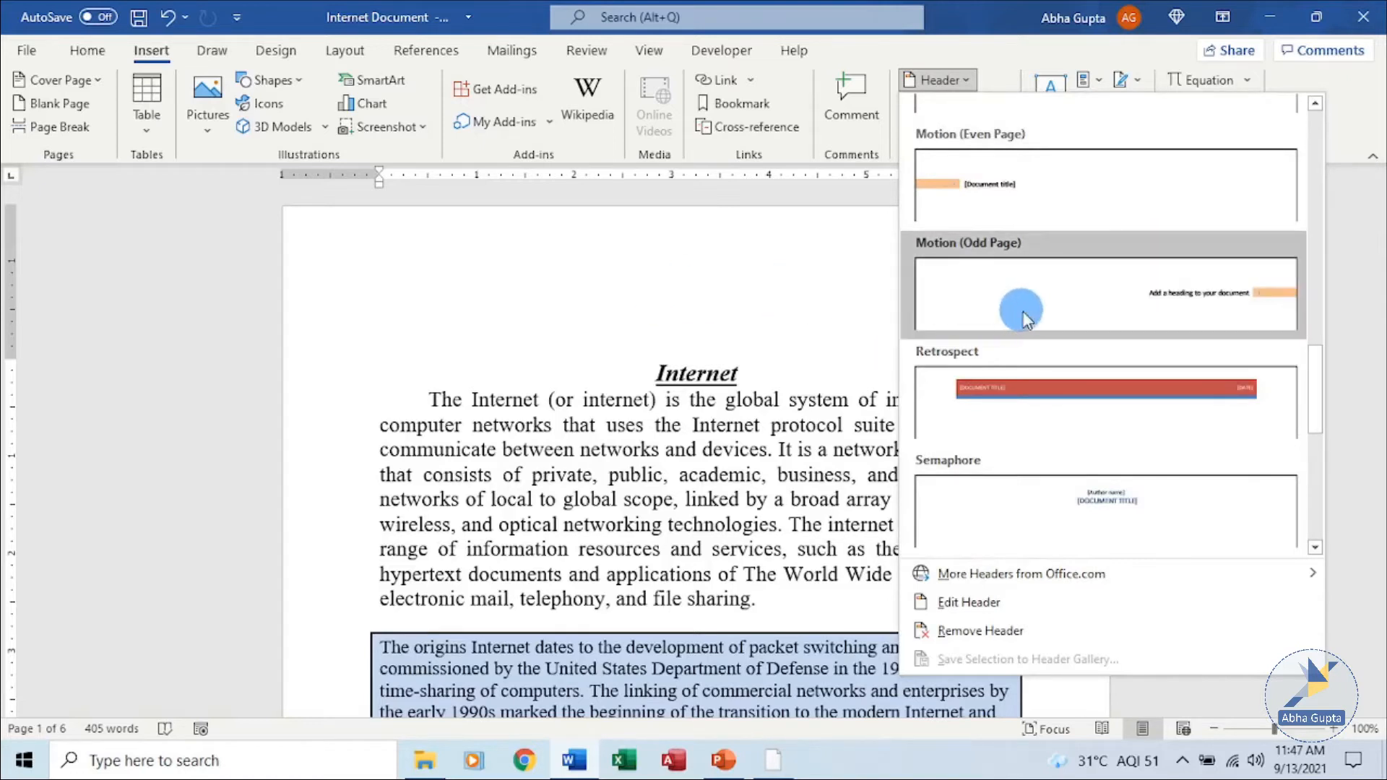
{"action": "scroll", "coordinate": [1111, 329], "scroll_direction": "up", "scroll_amount": 5}
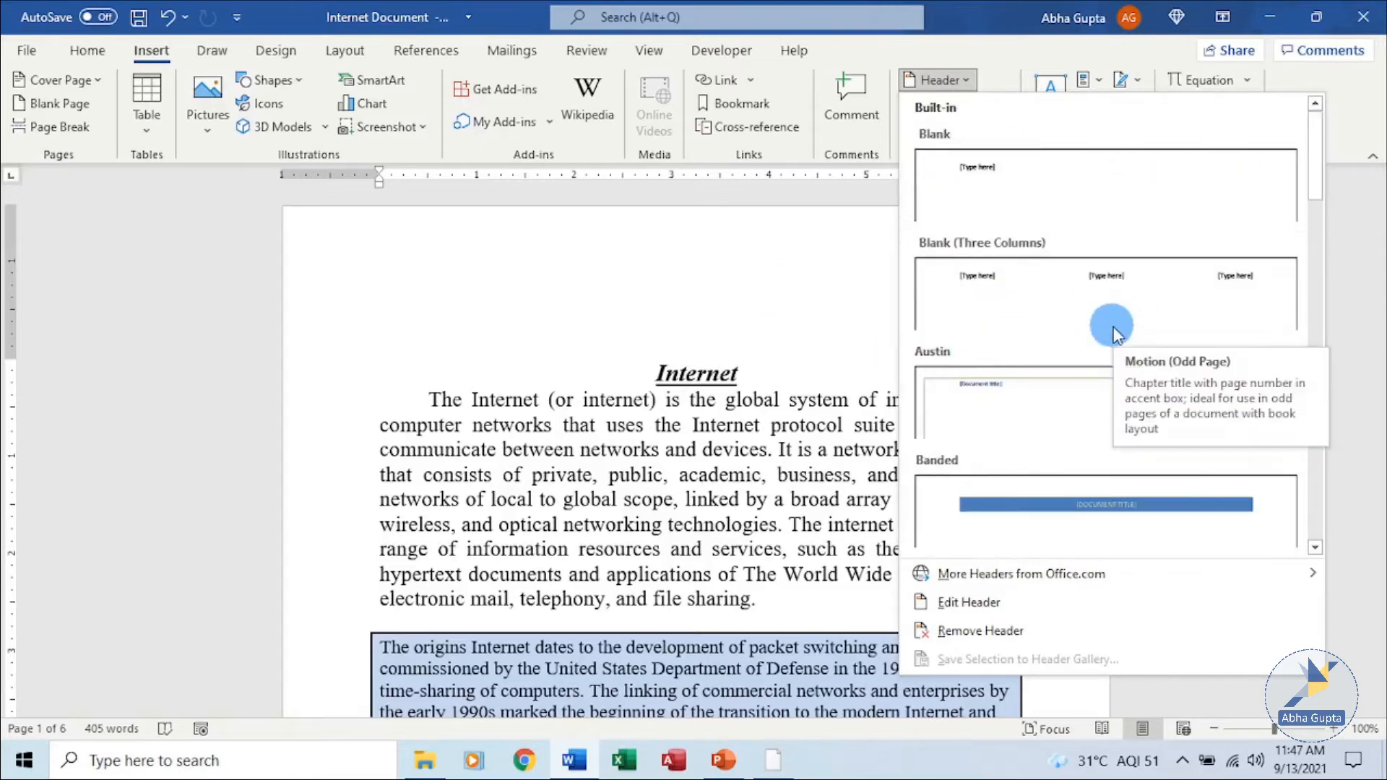
{"action": "left_click", "coordinate": [309, 380]}
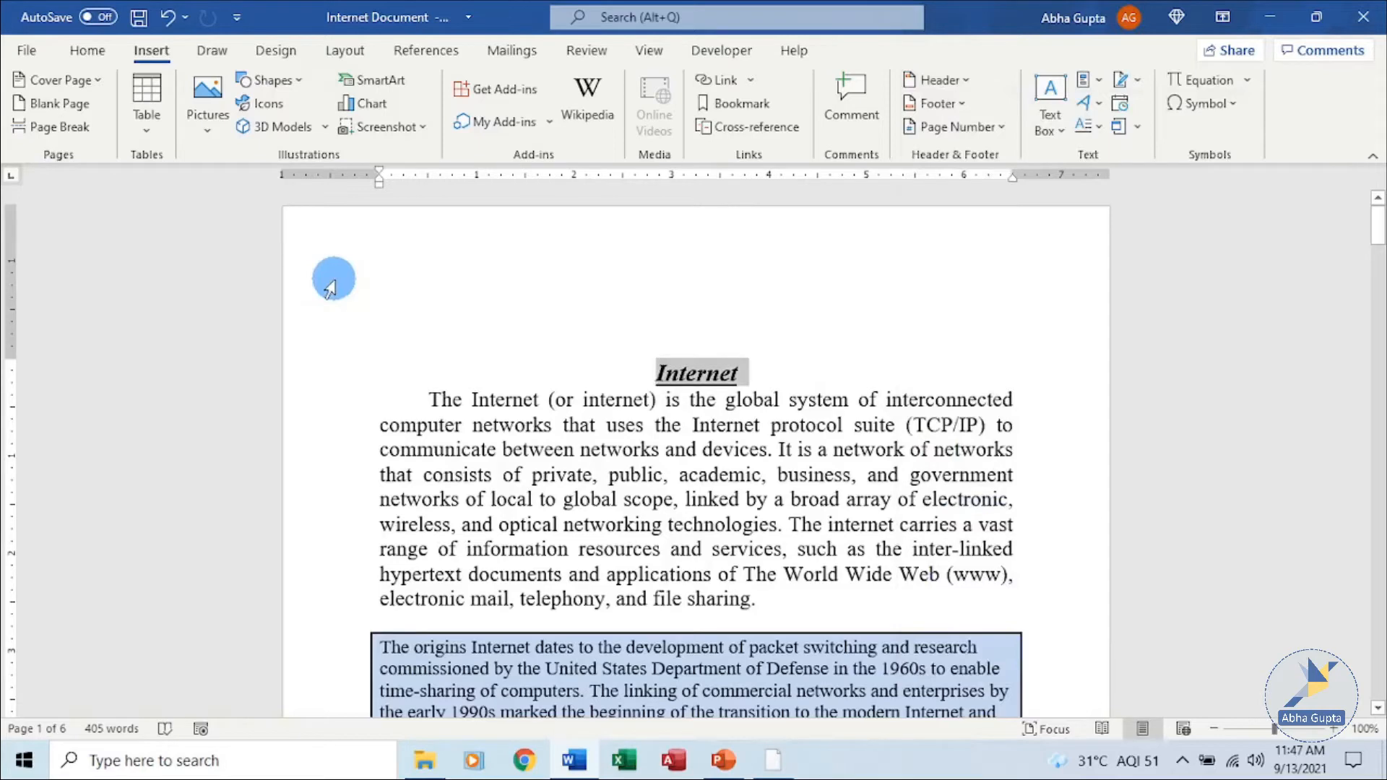
Open the page header for editing and apply the Blank (Three Columns) header layout.
{"action": "double_click", "coordinate": [312, 300]}
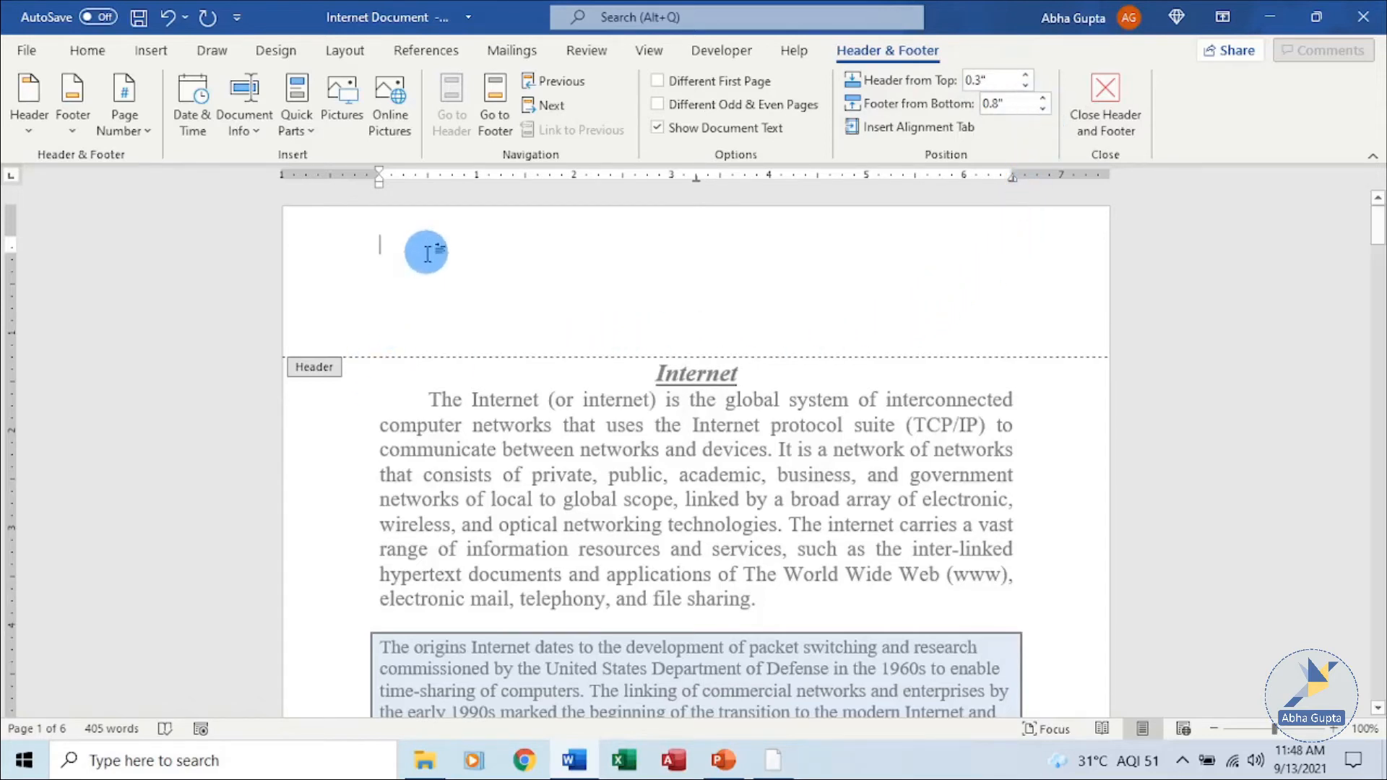
{"action": "left_click", "coordinate": [159, 51]}
{"action": "left_click", "coordinate": [969, 85]}
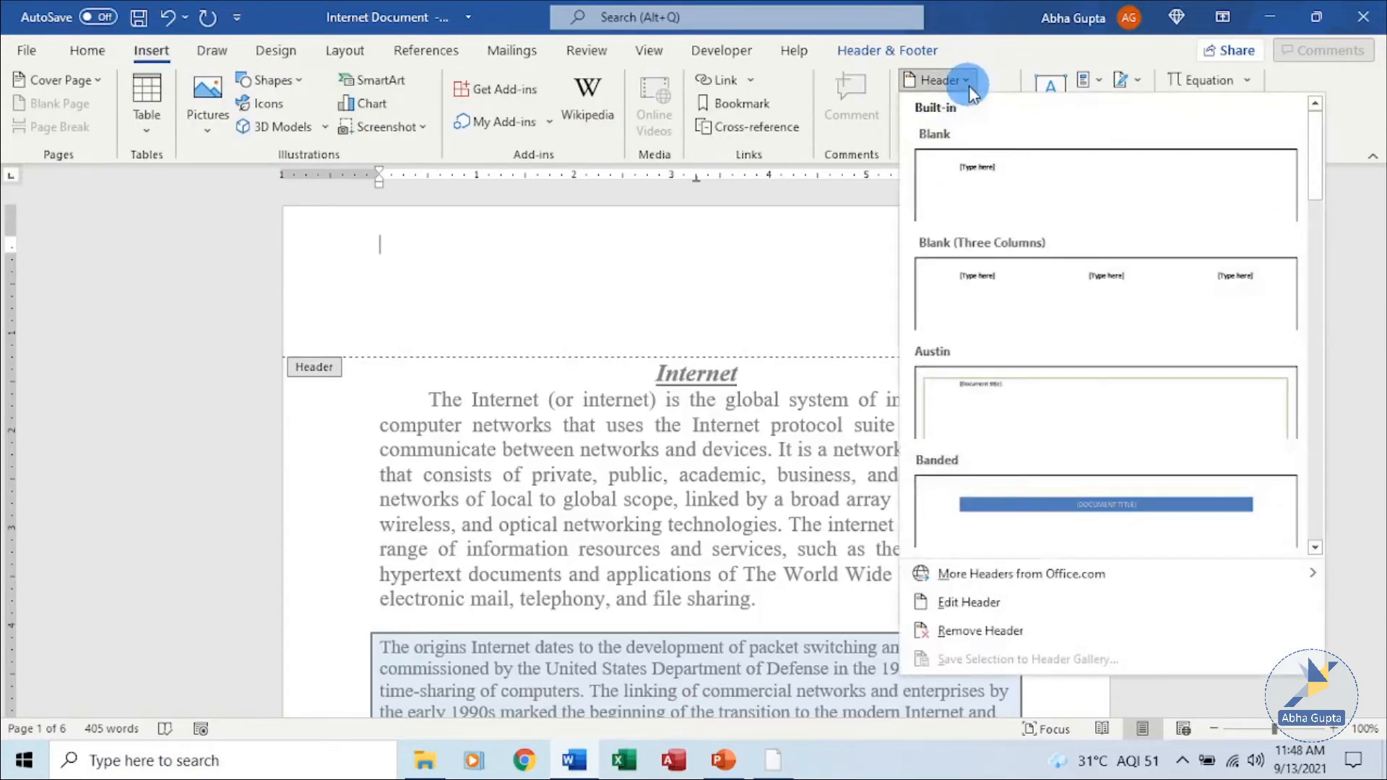
{"action": "left_click", "coordinate": [1126, 311]}
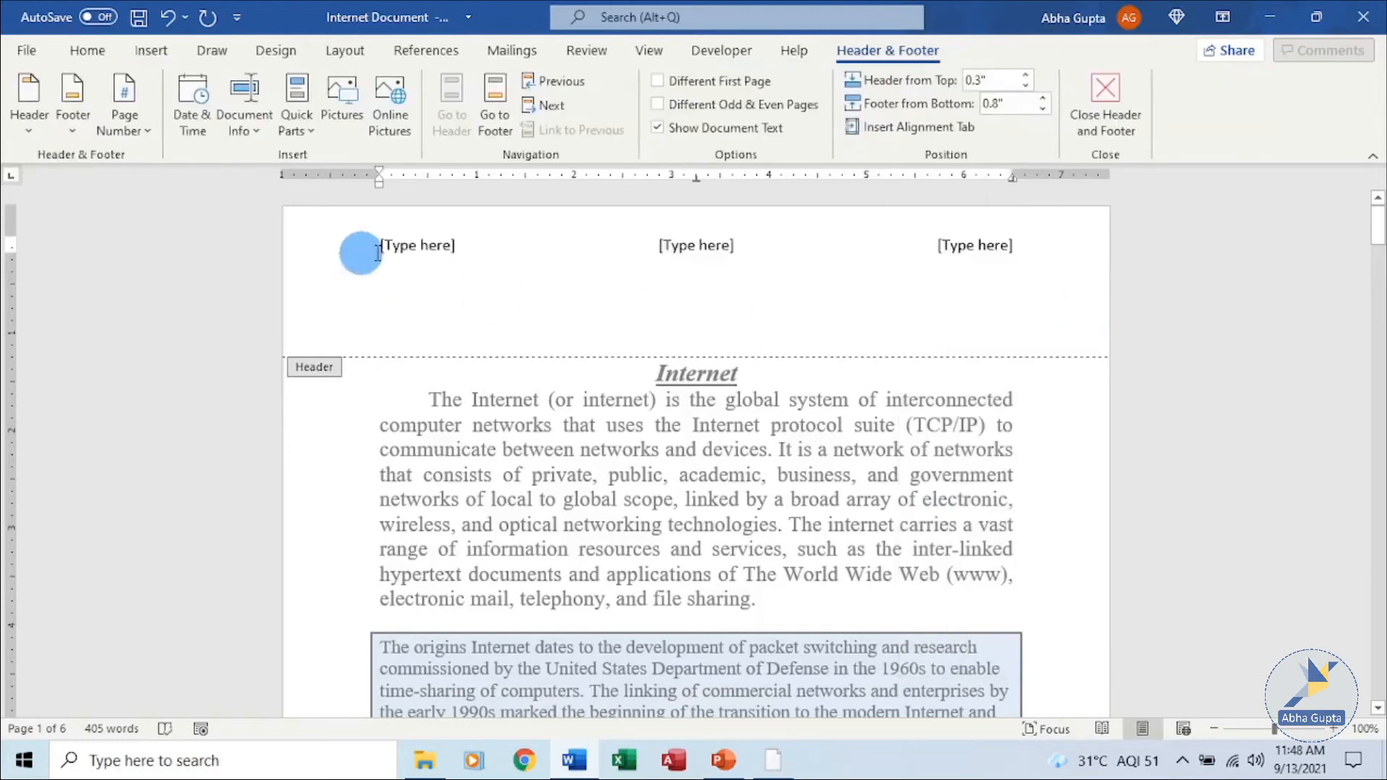
Enter Chapter1 in the left header placeholder.
{"action": "left_click", "coordinate": [413, 243]}
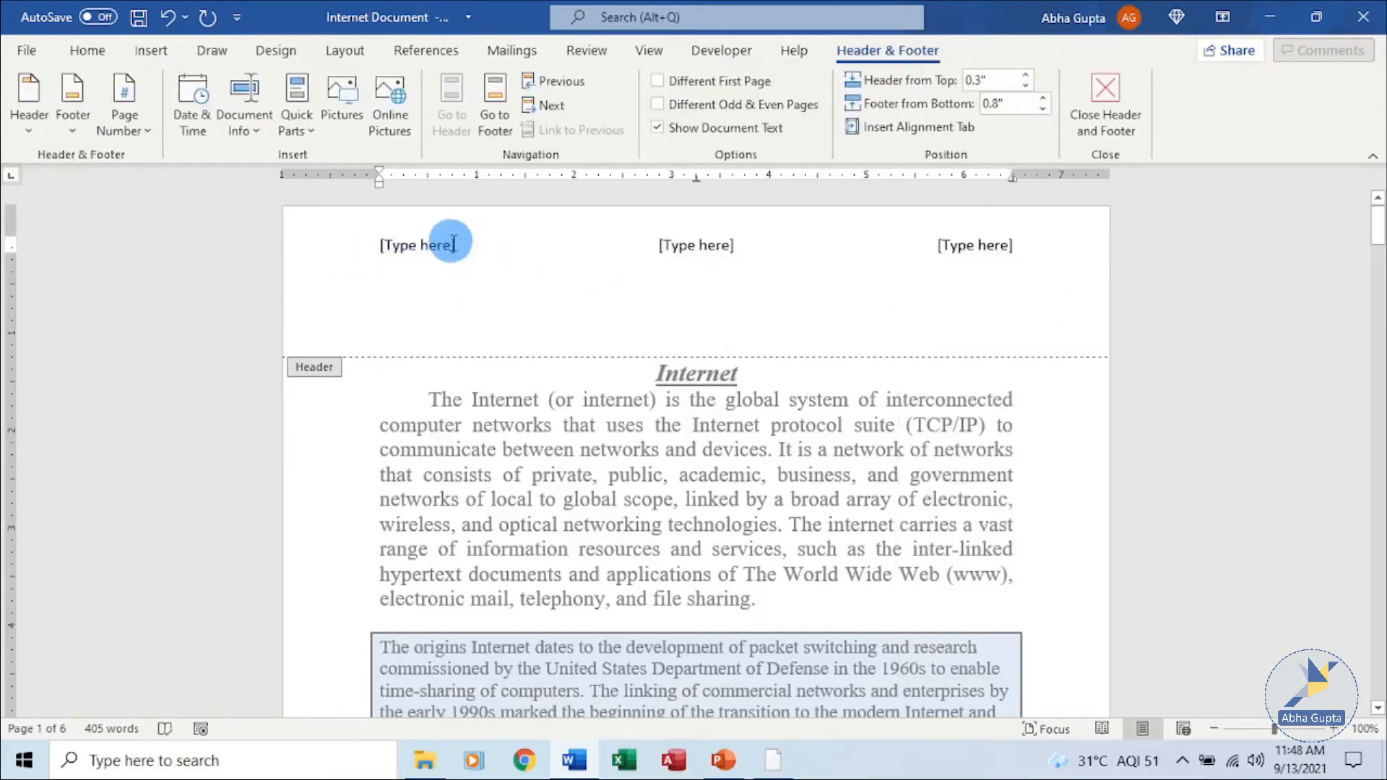
{"action": "type", "text": "cha"}
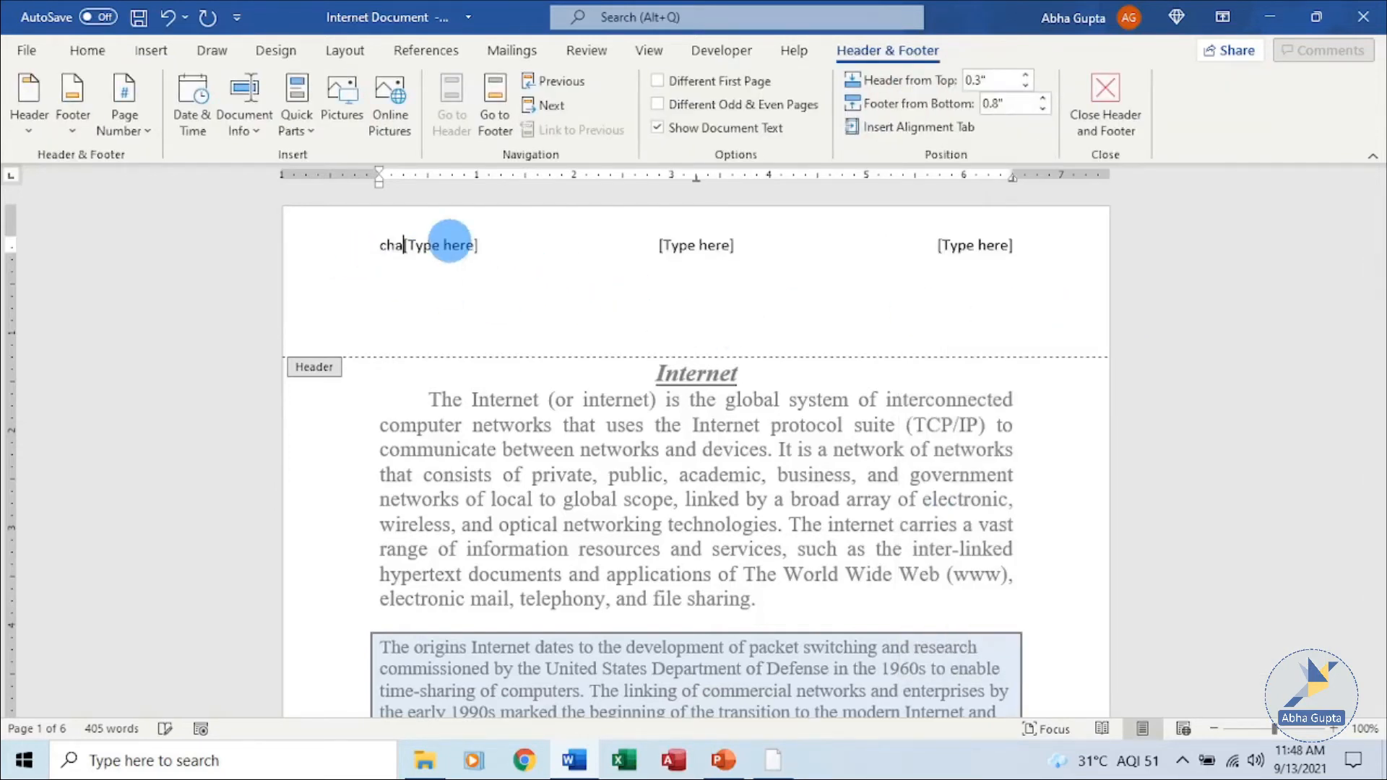
{"action": "left_click", "coordinate": [450, 243]}
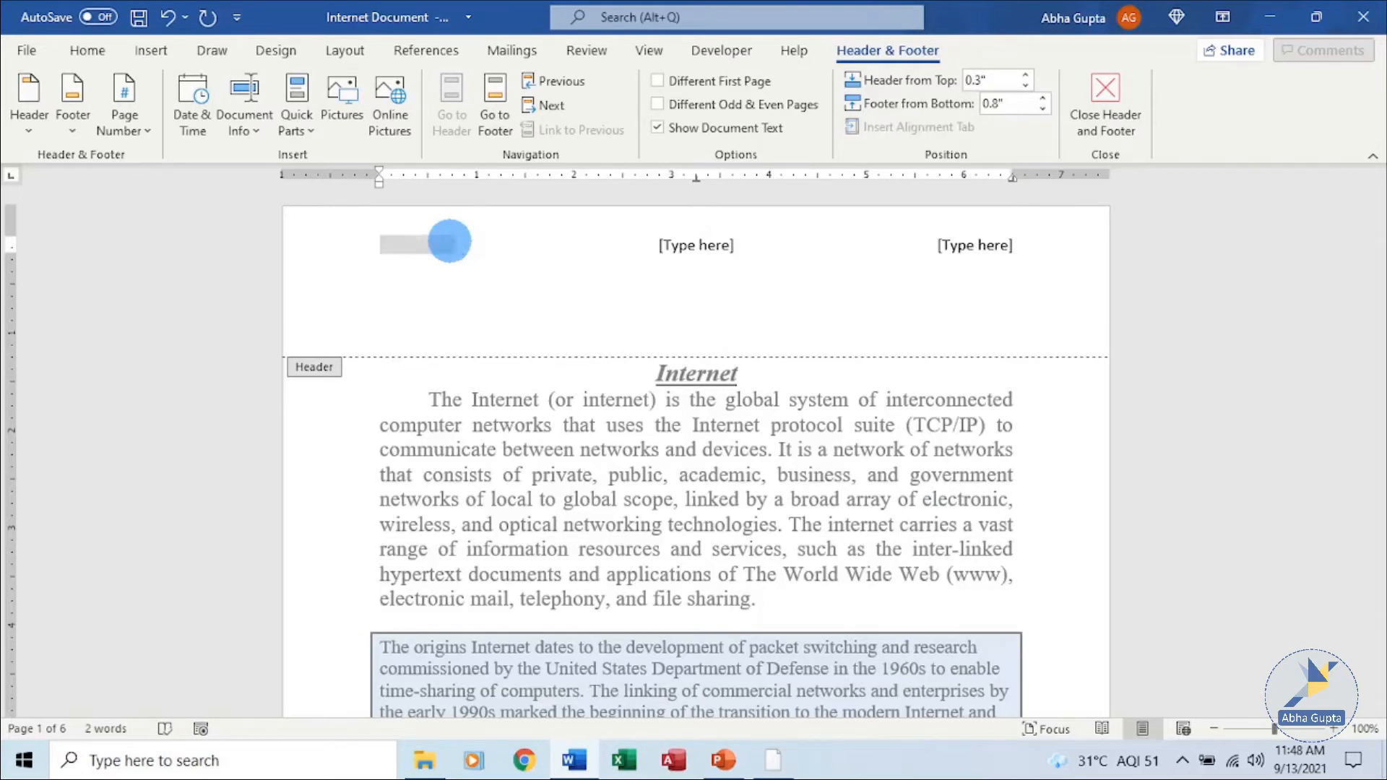
{"action": "type", "text": "Chapter1"}
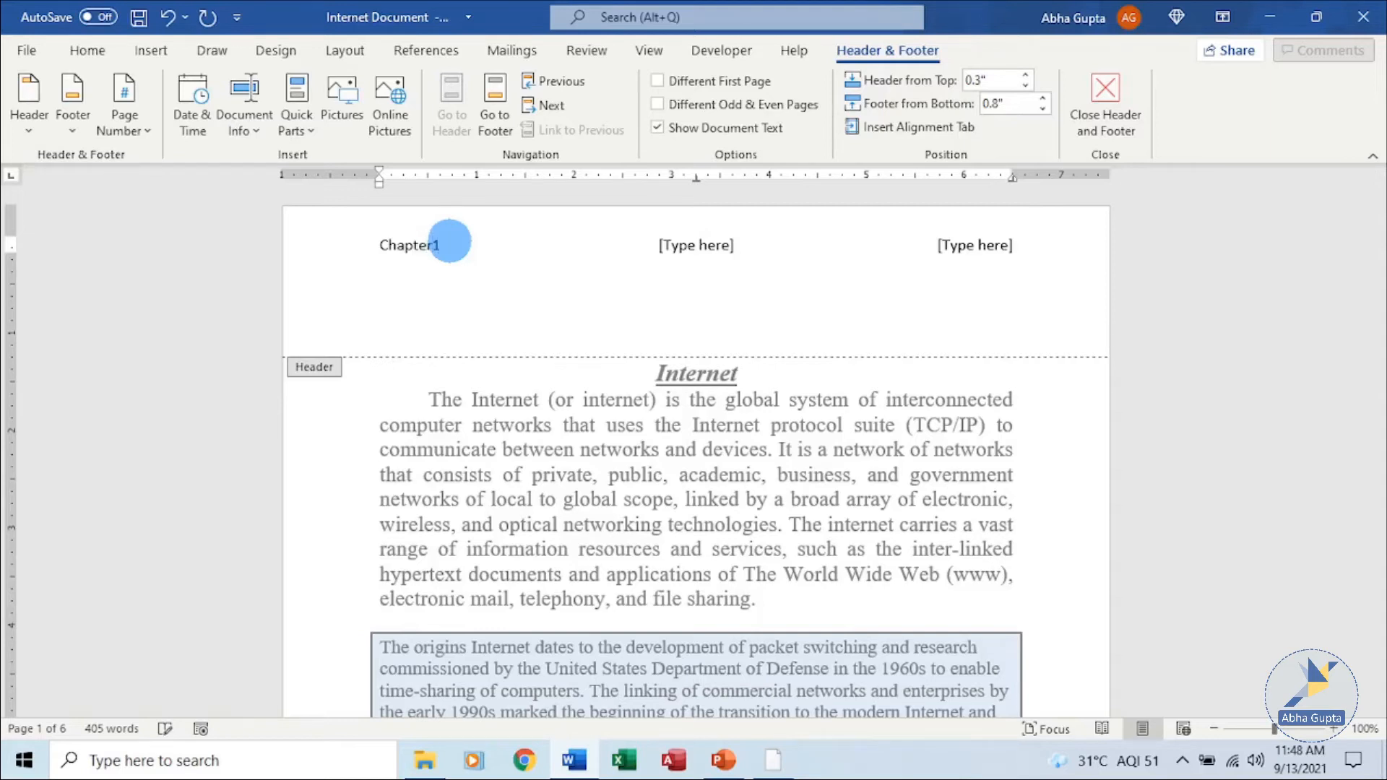
Enter INTERNET in the centre header placeholder.
{"action": "left_click", "coordinate": [686, 245]}
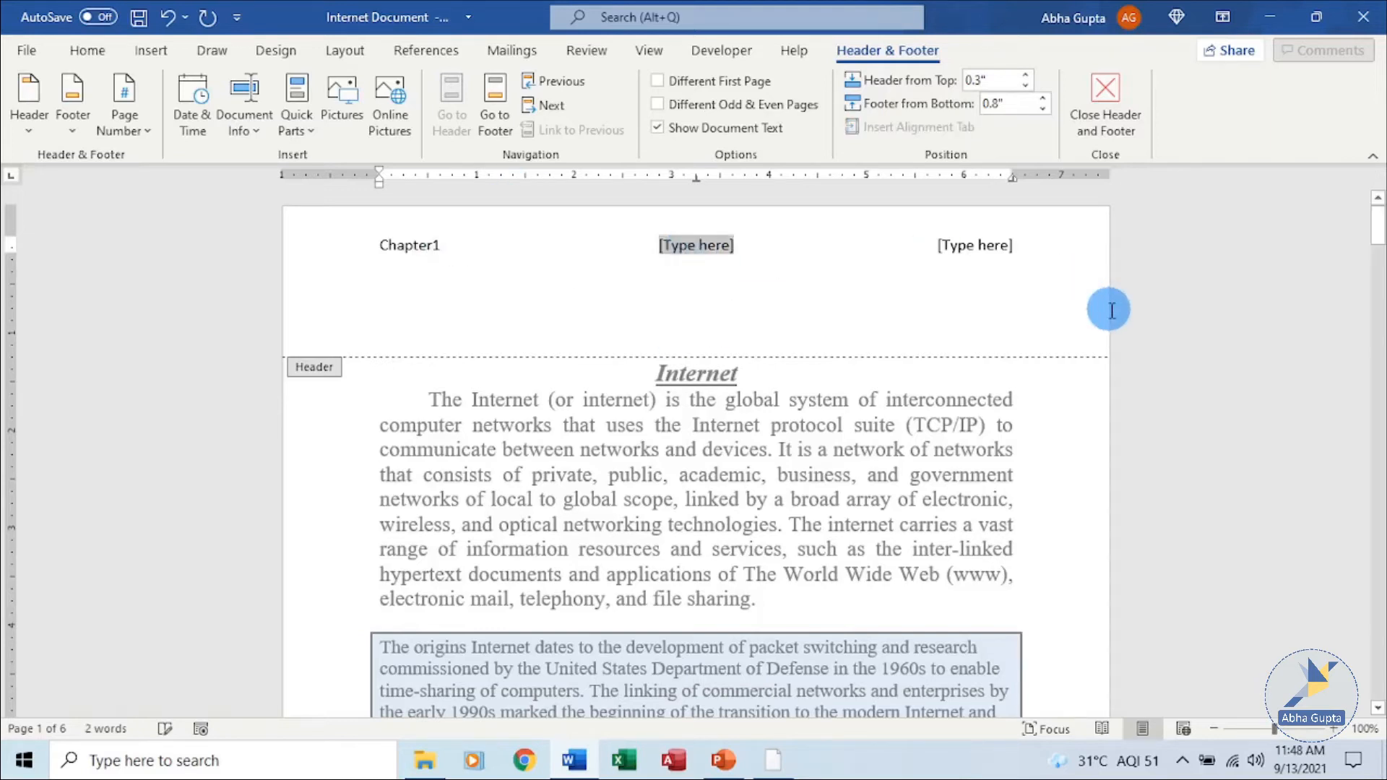
{"action": "type", "text": "IN"}
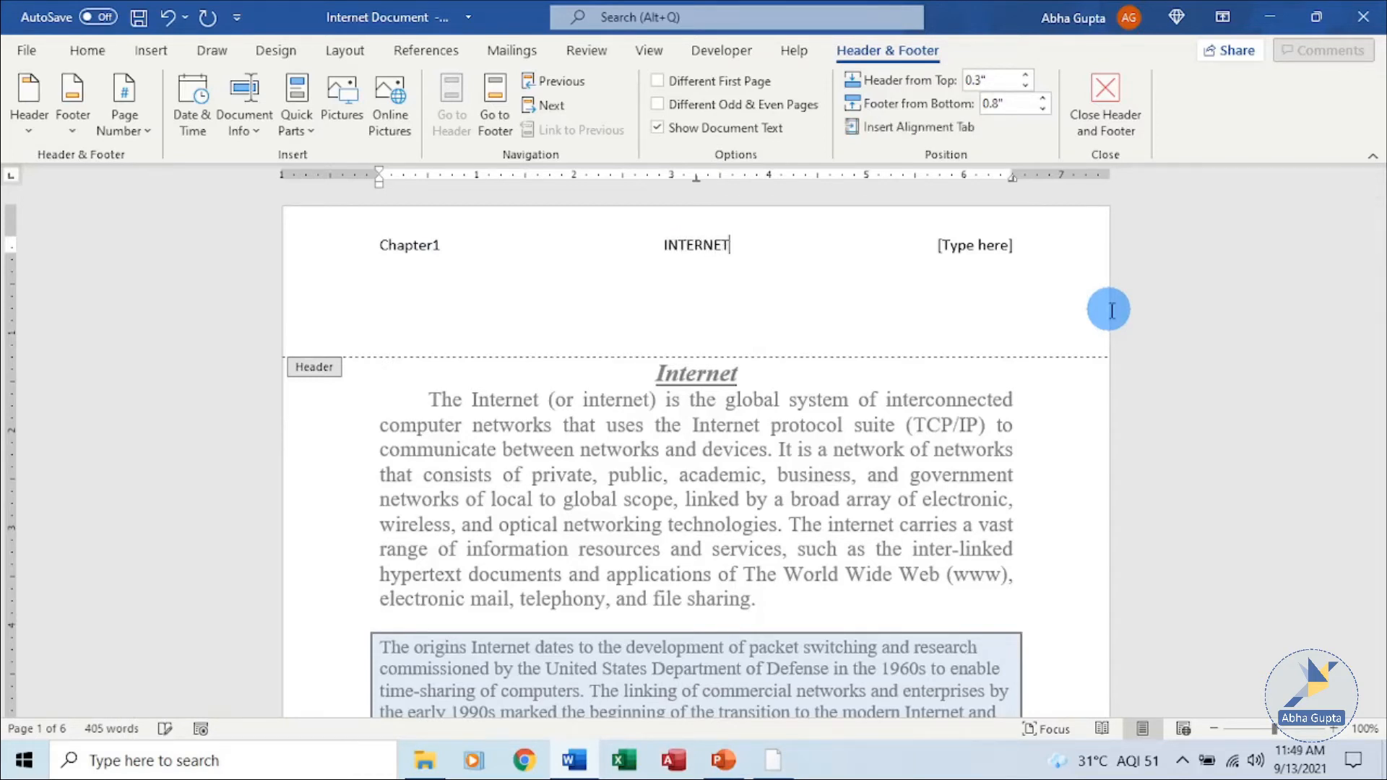
{"action": "type", "text": "TERNET"}
Insert the globe picture from the Saved Pictures folder into the right header placeholder.
{"action": "left_click", "coordinate": [986, 245]}
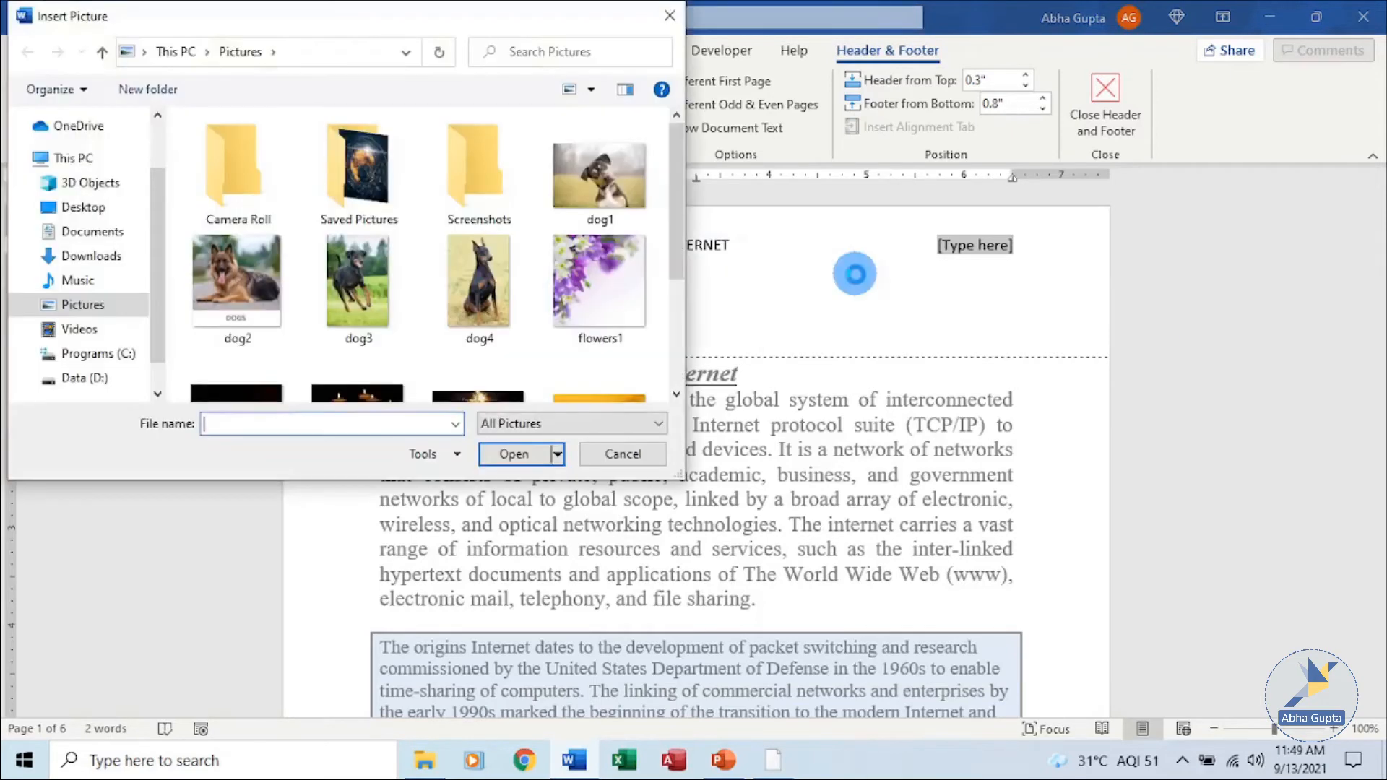
{"action": "left_click", "coordinate": [351, 198]}
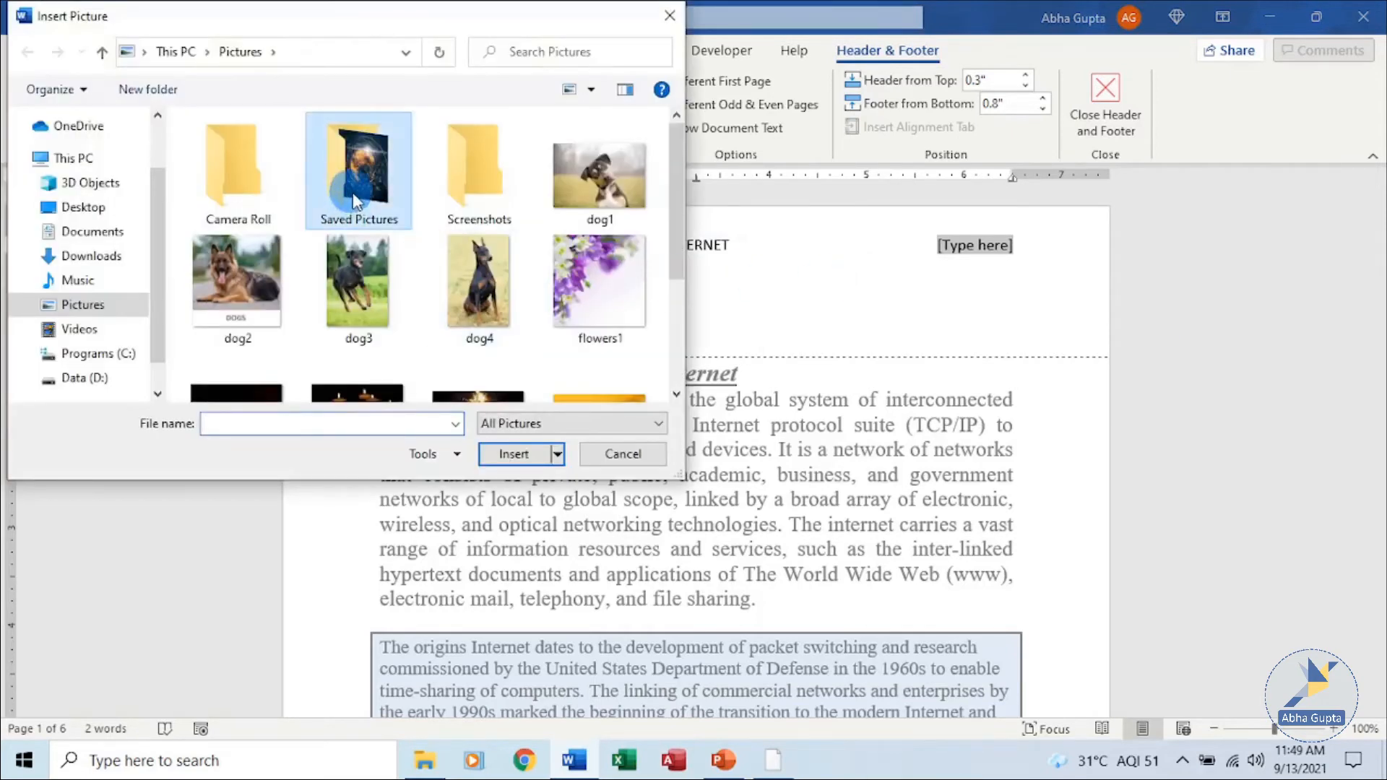
{"action": "double_click", "coordinate": [354, 200]}
{"action": "left_click", "coordinate": [247, 189]}
{"action": "left_click", "coordinate": [513, 453]}
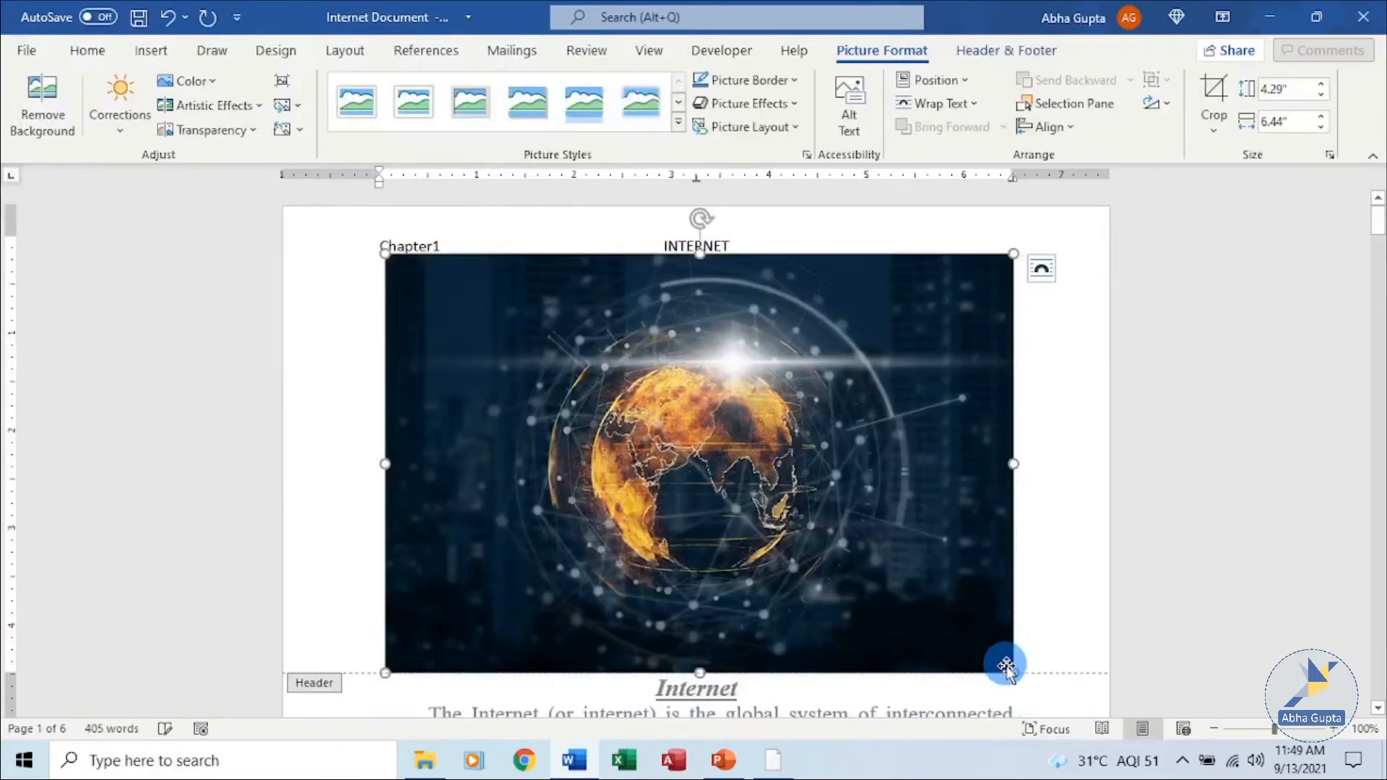
Shrink the header picture to about 0.63 by 0.95 inches.
{"action": "left_click_drag", "start_coordinate": [1012, 667], "coordinate": [658, 342]}
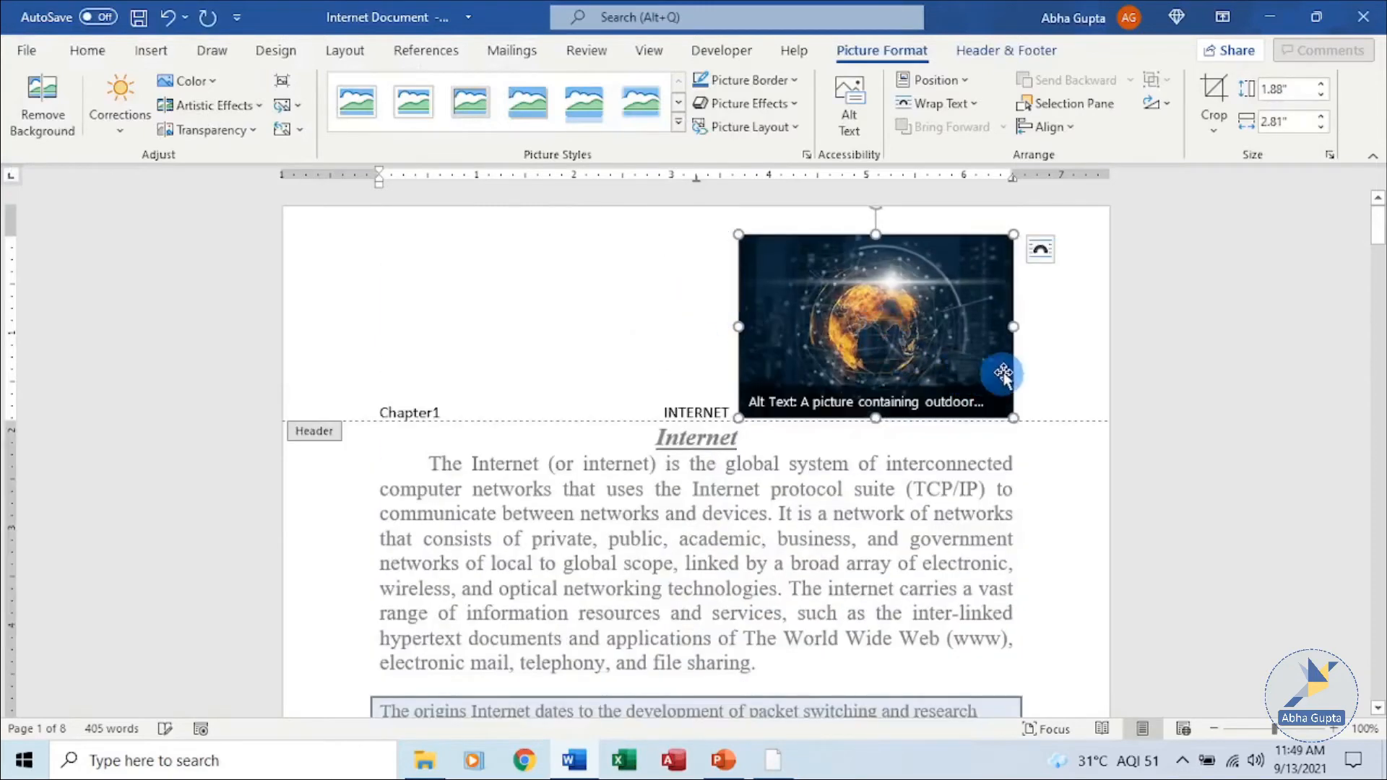
{"action": "left_click_drag", "start_coordinate": [1009, 419], "coordinate": [886, 333]}
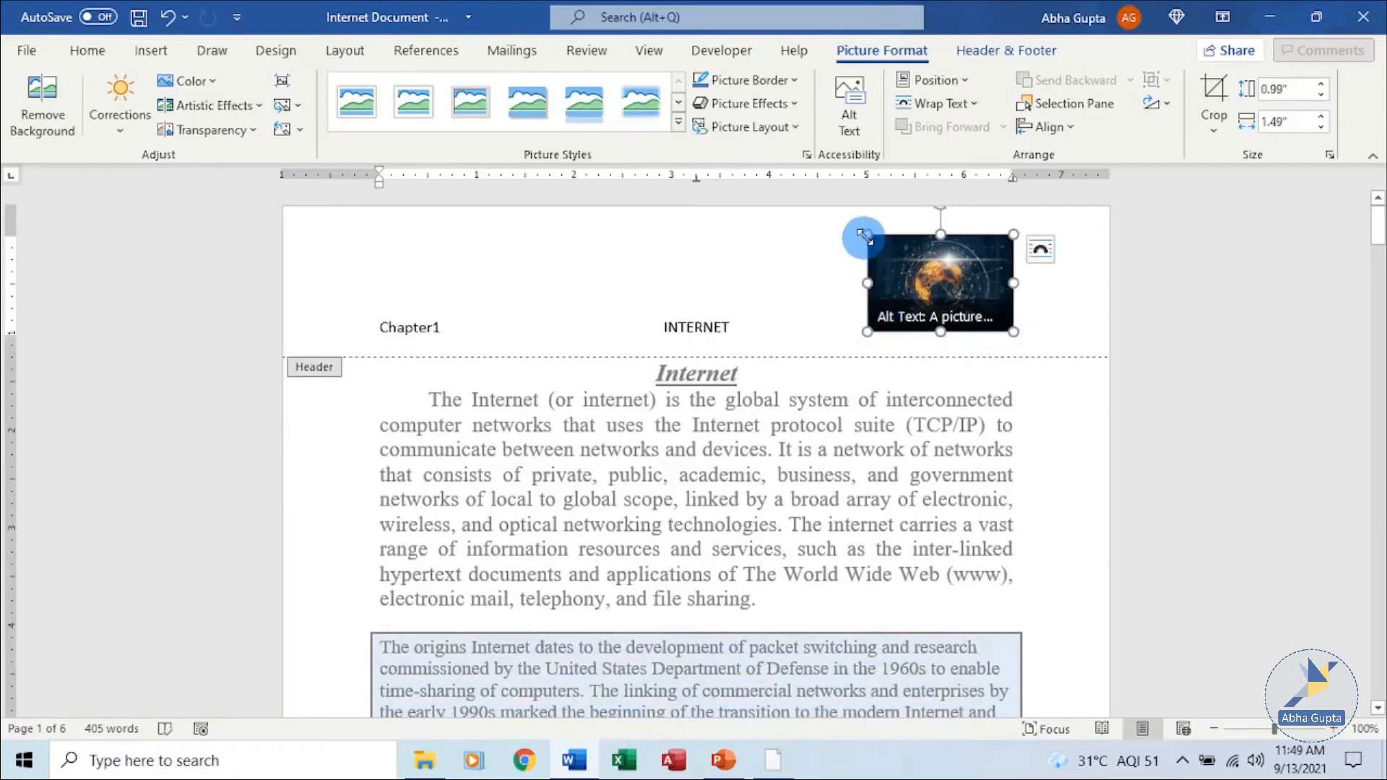
{"action": "left_click_drag", "start_coordinate": [869, 235], "coordinate": [908, 281]}
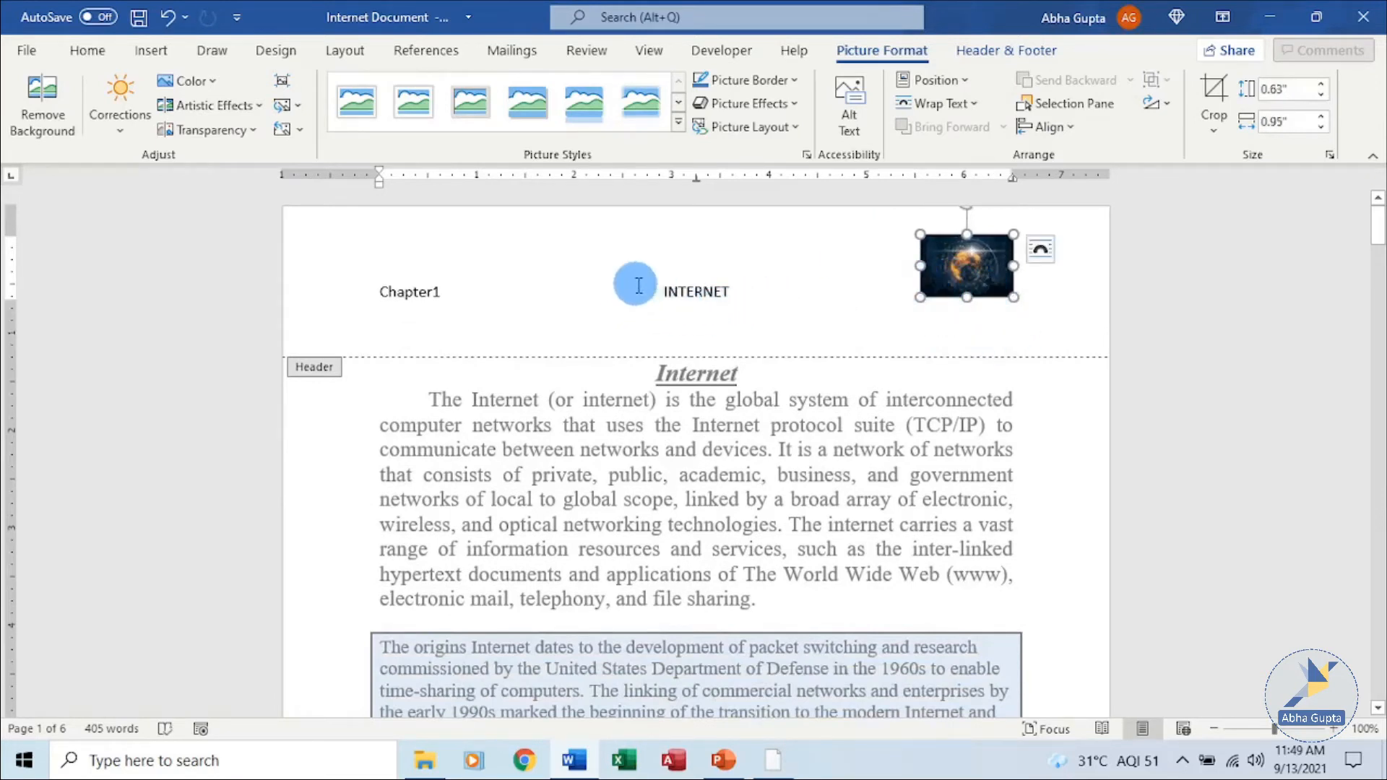
Set the INTERNET header text to font size 24.
{"action": "left_click", "coordinate": [672, 284]}
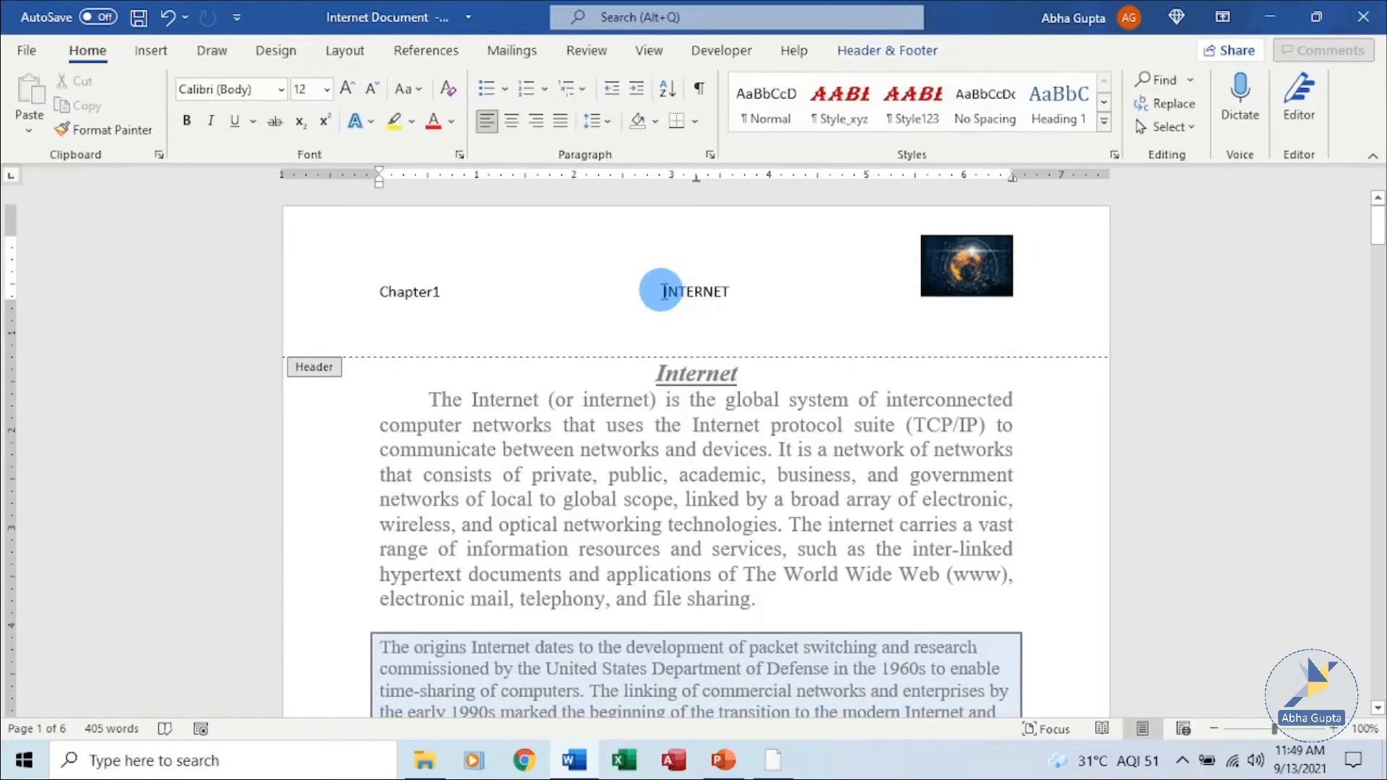
{"action": "left_click_drag", "start_coordinate": [658, 289], "coordinate": [760, 301]}
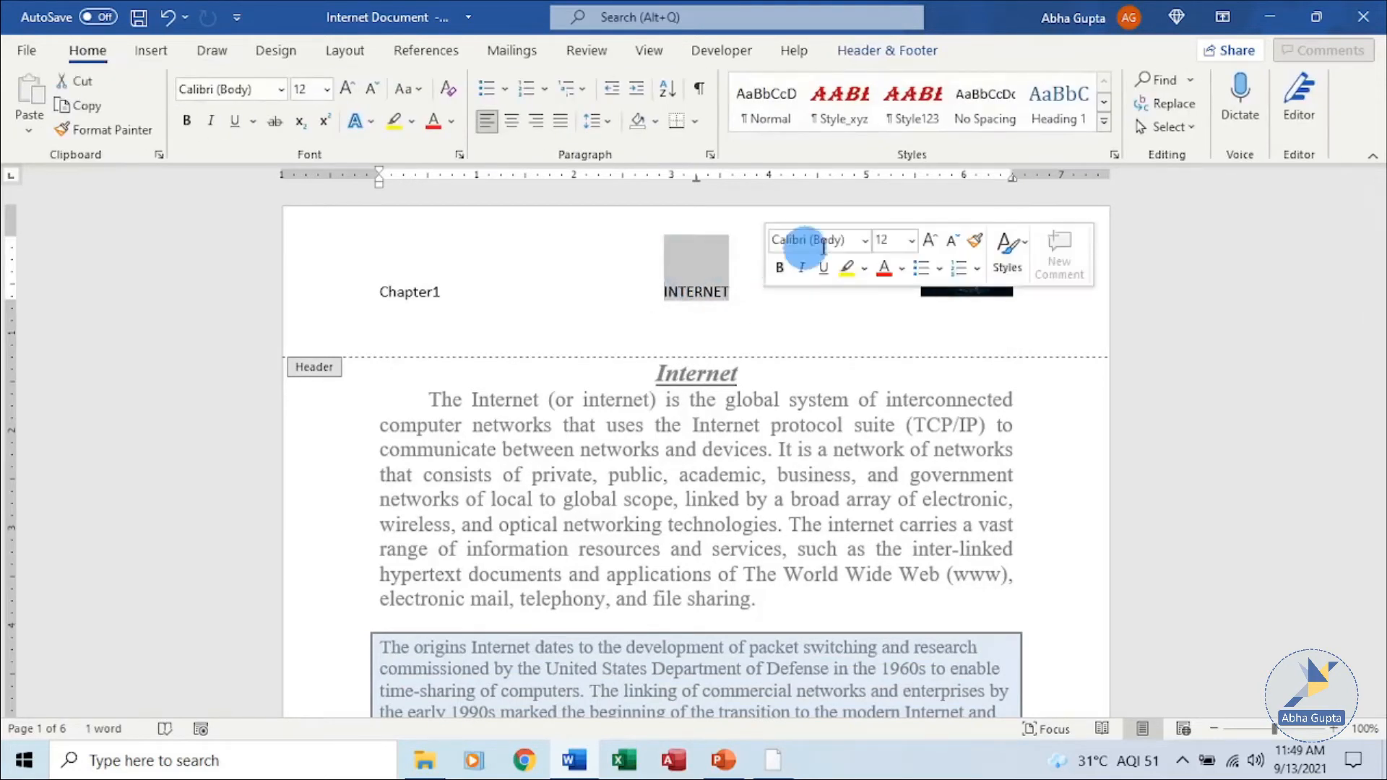
{"action": "left_click", "coordinate": [911, 240]}
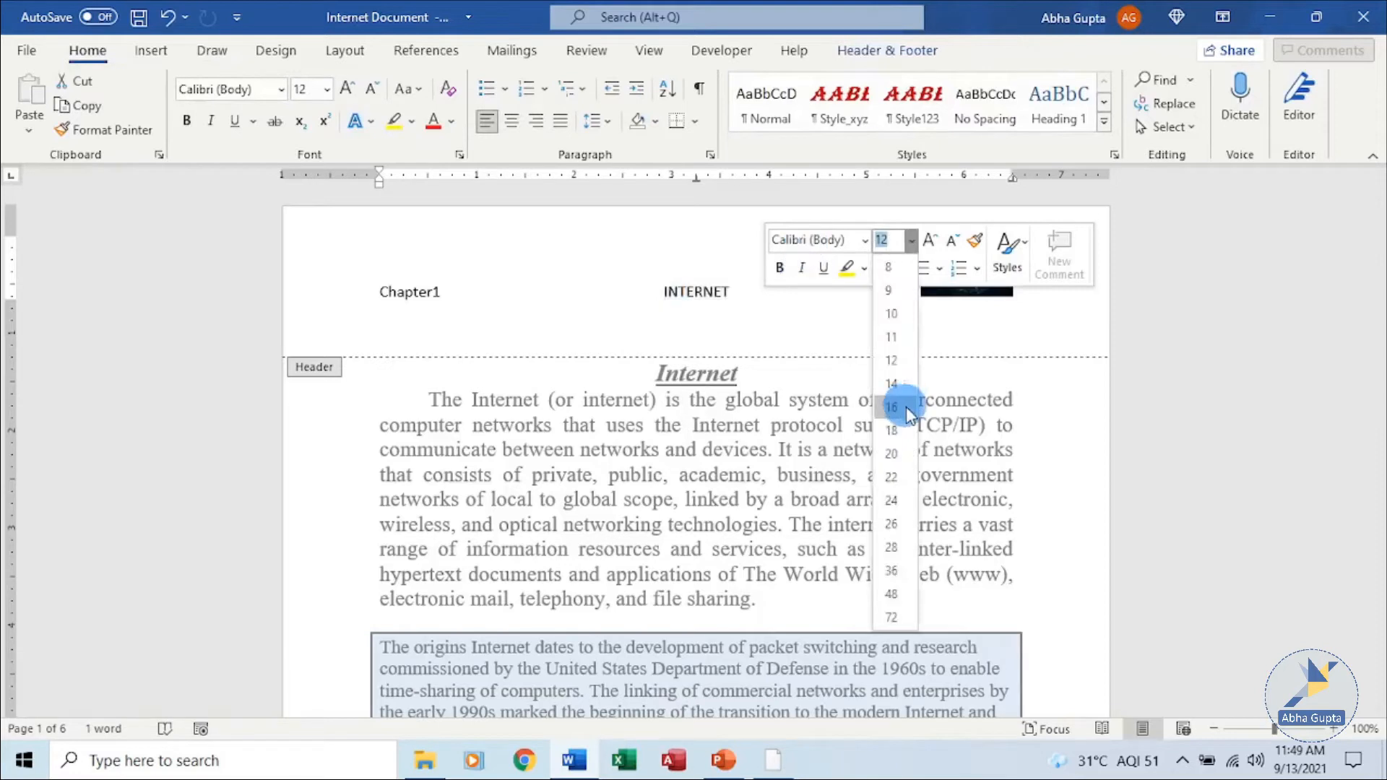
{"action": "left_click", "coordinate": [892, 500]}
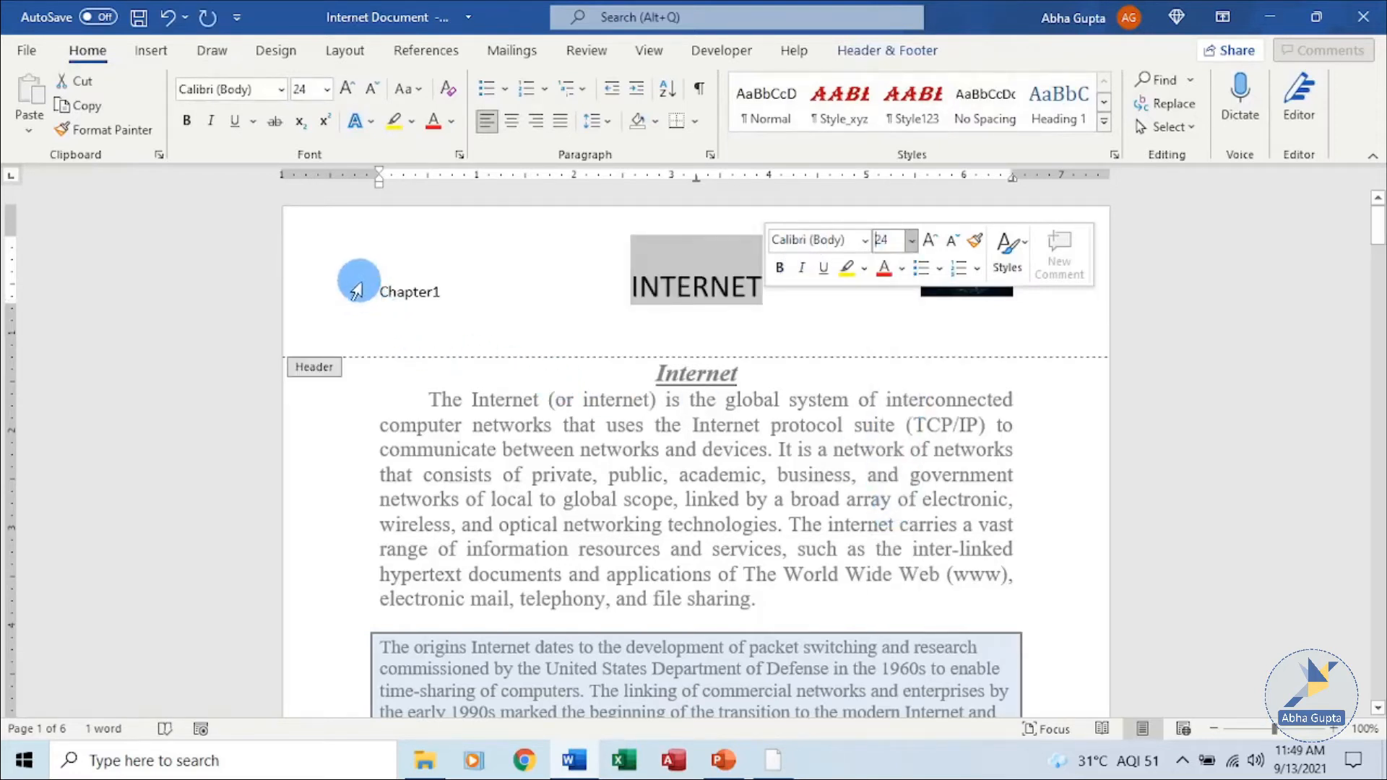
Set the Chapter1 header text to font size 14.
{"action": "left_click_drag", "start_coordinate": [377, 289], "coordinate": [459, 295]}
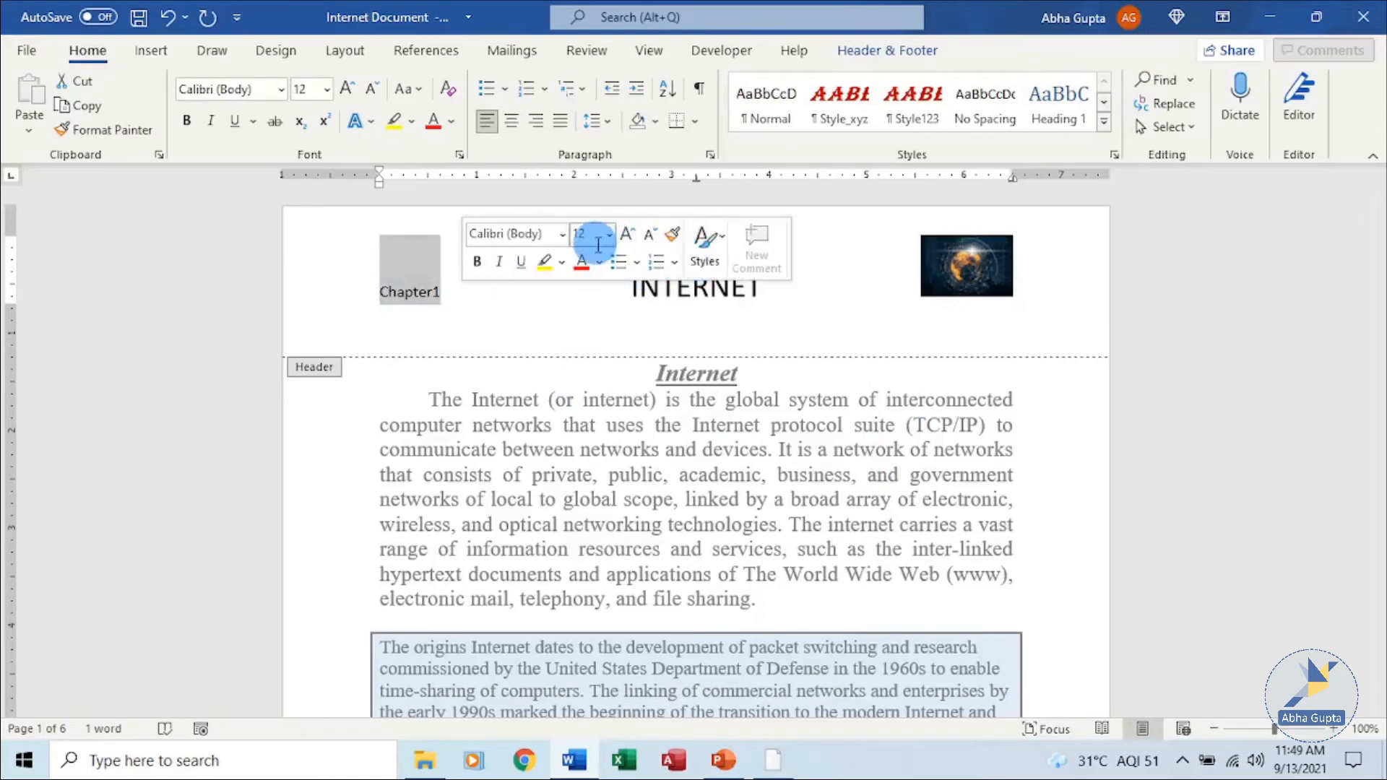
{"action": "left_click", "coordinate": [608, 235]}
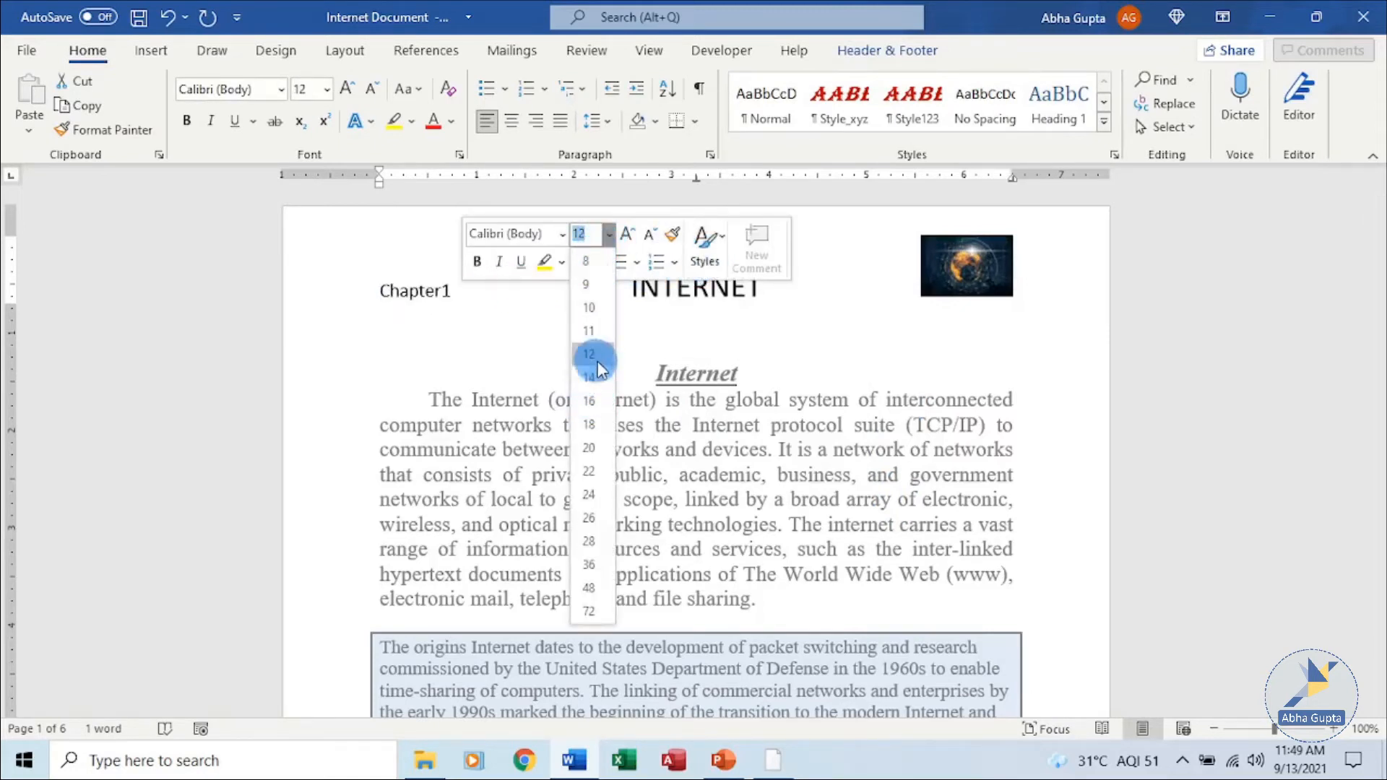
{"action": "left_click", "coordinate": [589, 331]}
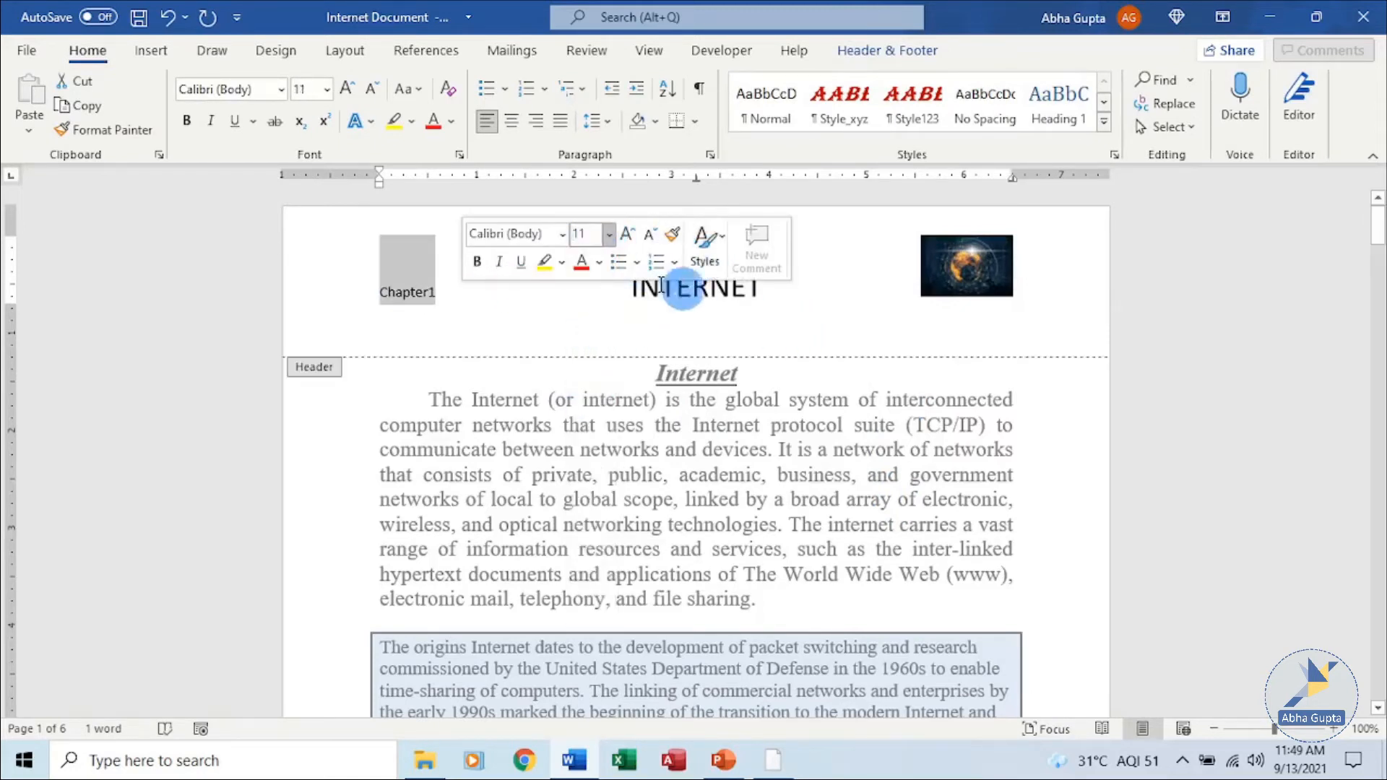
{"action": "left_click", "coordinate": [609, 235]}
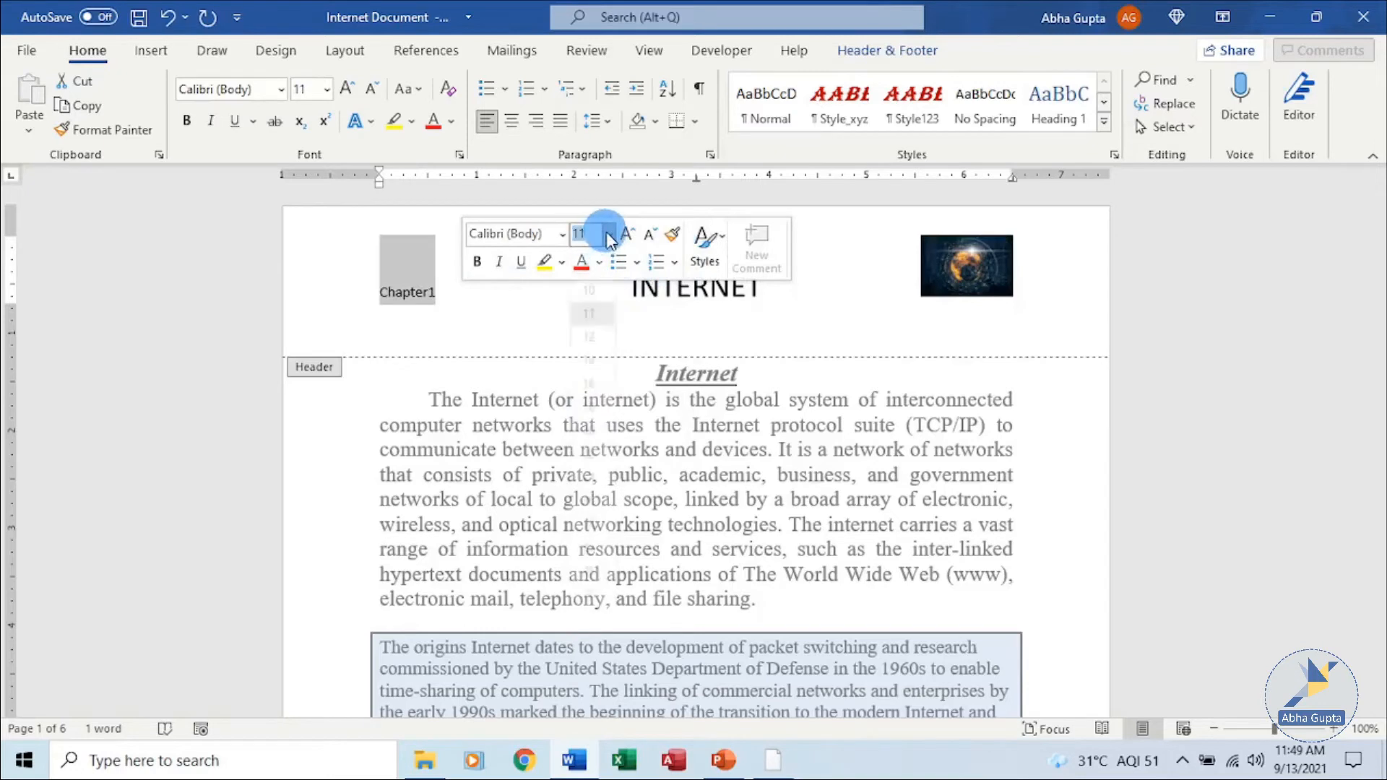
{"action": "left_click", "coordinate": [587, 362]}
{"action": "left_click", "coordinate": [872, 332]}
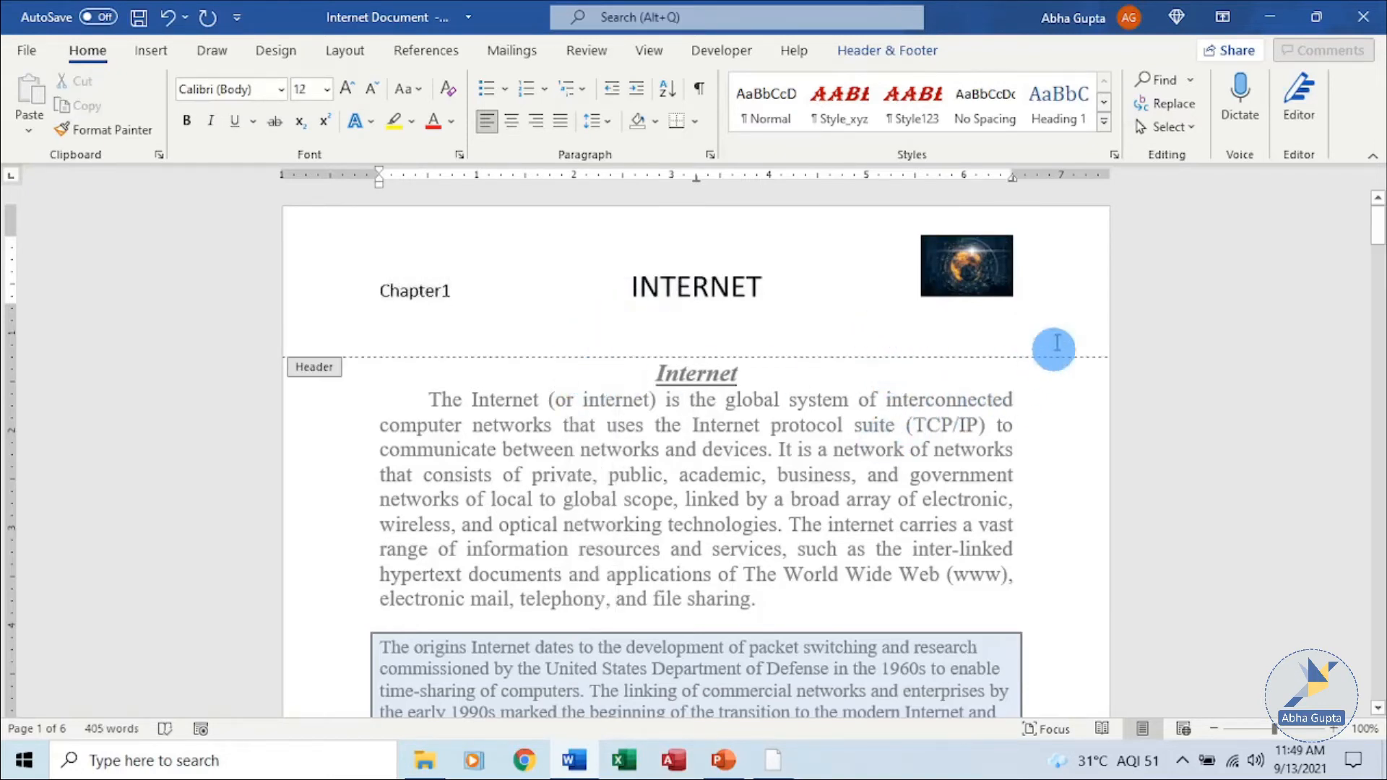
{"action": "left_click_drag", "start_coordinate": [975, 298], "coordinate": [973, 299]}
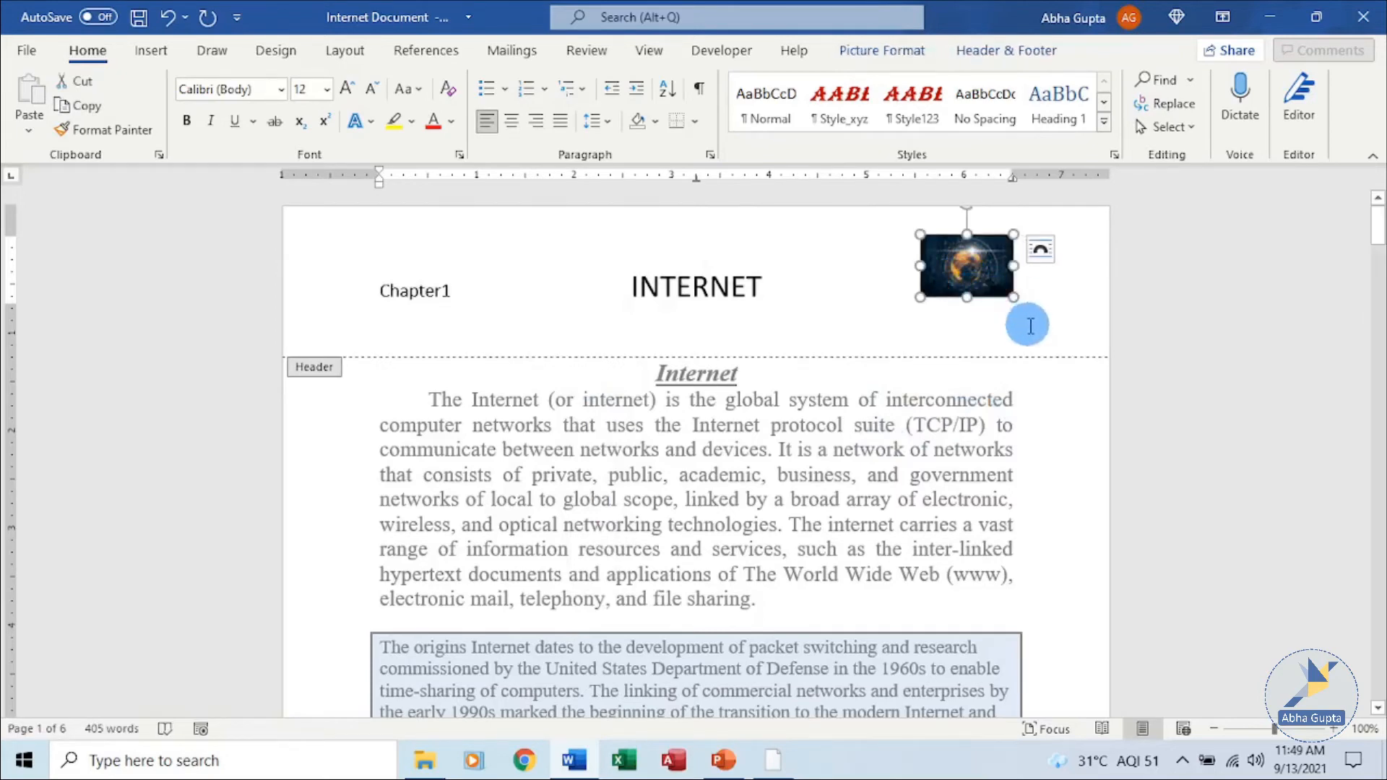
{"action": "left_click", "coordinate": [1031, 325]}
{"action": "scroll", "coordinate": [1030, 325], "scroll_direction": "up", "scroll_amount": 5}
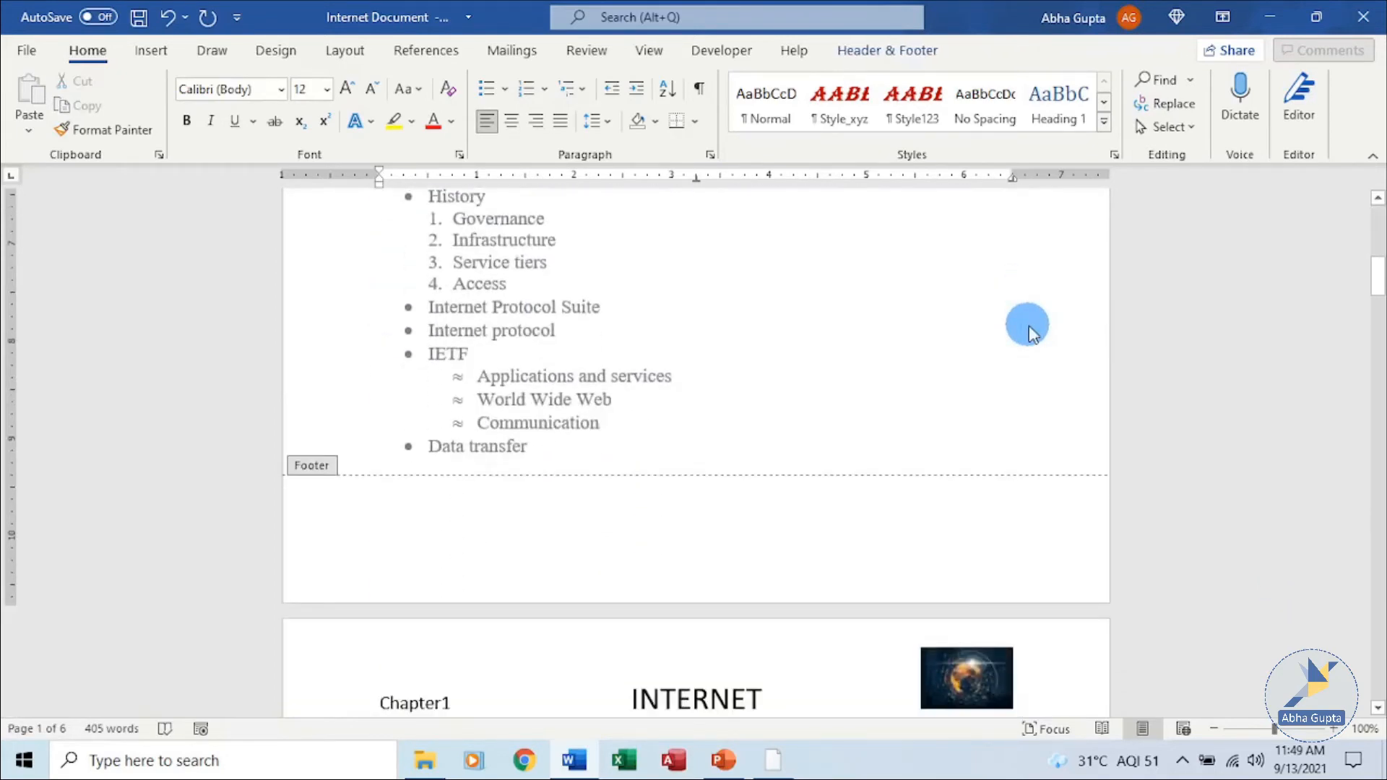
Scroll through the document to review the header on each page.
{"action": "scroll", "coordinate": [1059, 371], "scroll_direction": "down", "scroll_amount": 7}
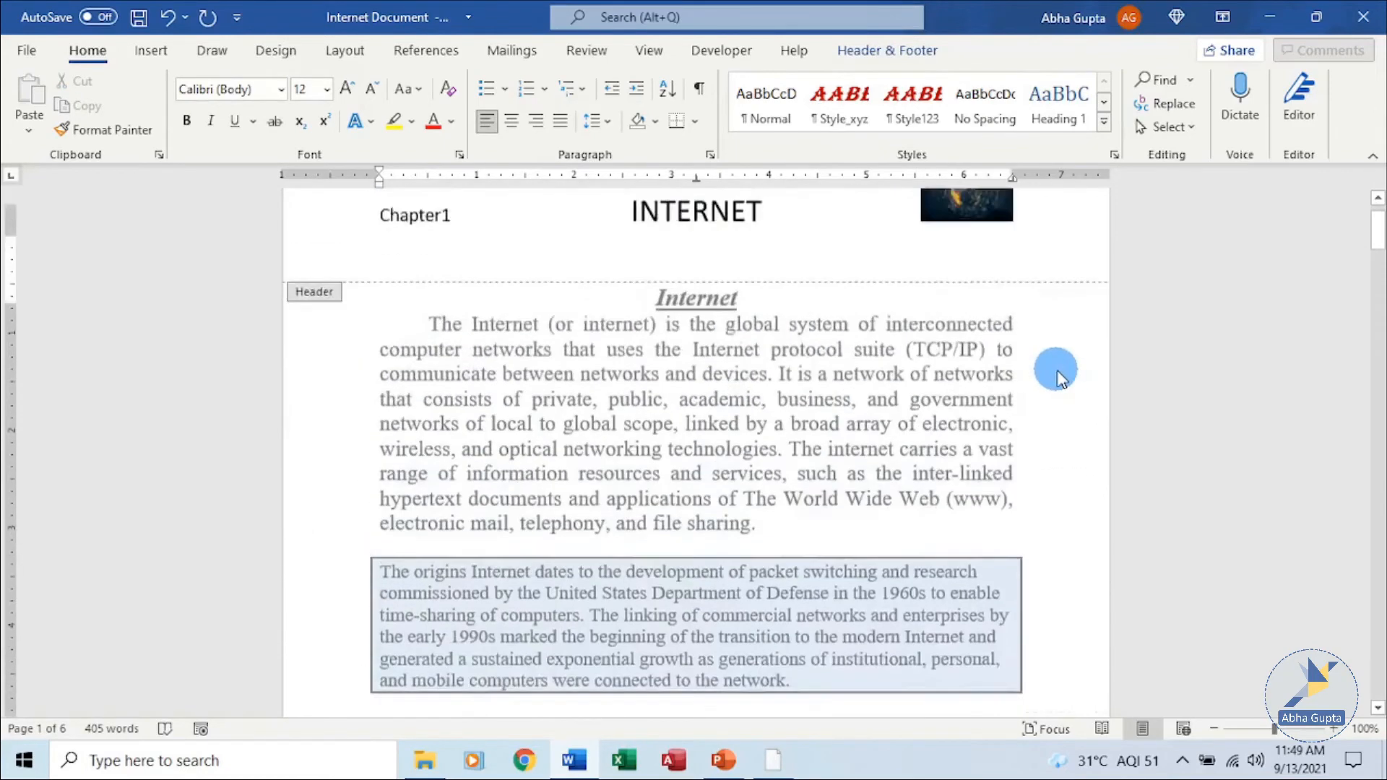
{"action": "scroll", "coordinate": [1059, 376], "scroll_direction": "up", "scroll_amount": 1}
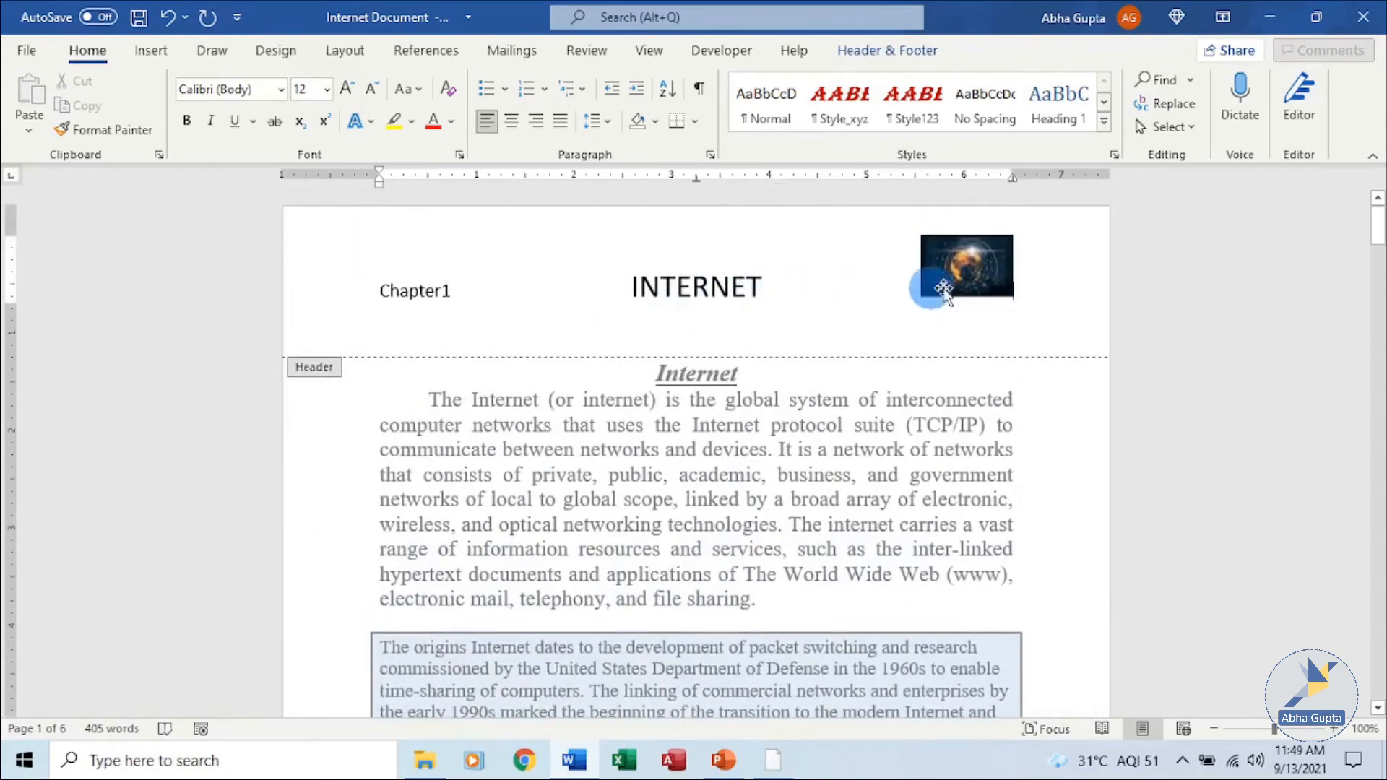
{"action": "scroll", "coordinate": [1048, 384], "scroll_direction": "down", "scroll_amount": 10}
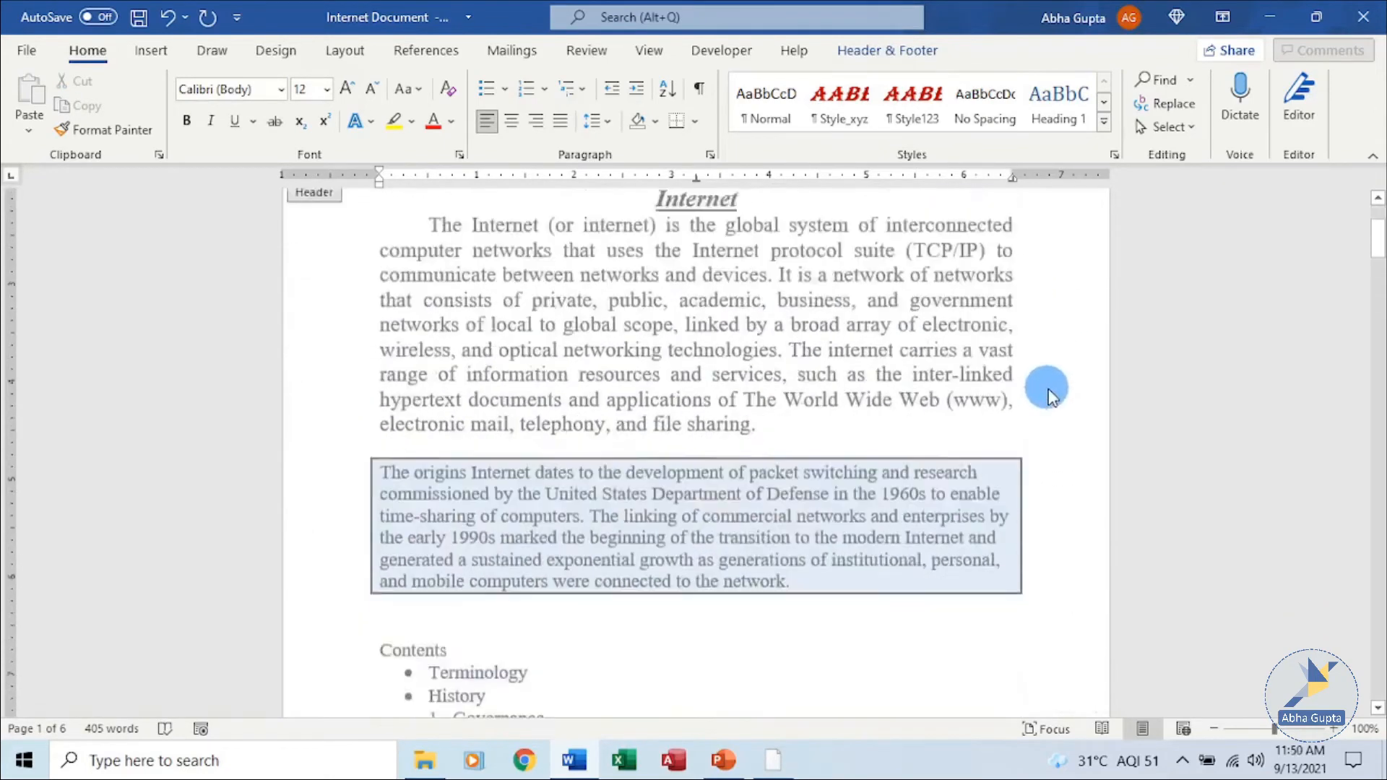
{"action": "scroll", "coordinate": [1047, 384], "scroll_direction": "down", "scroll_amount": 3}
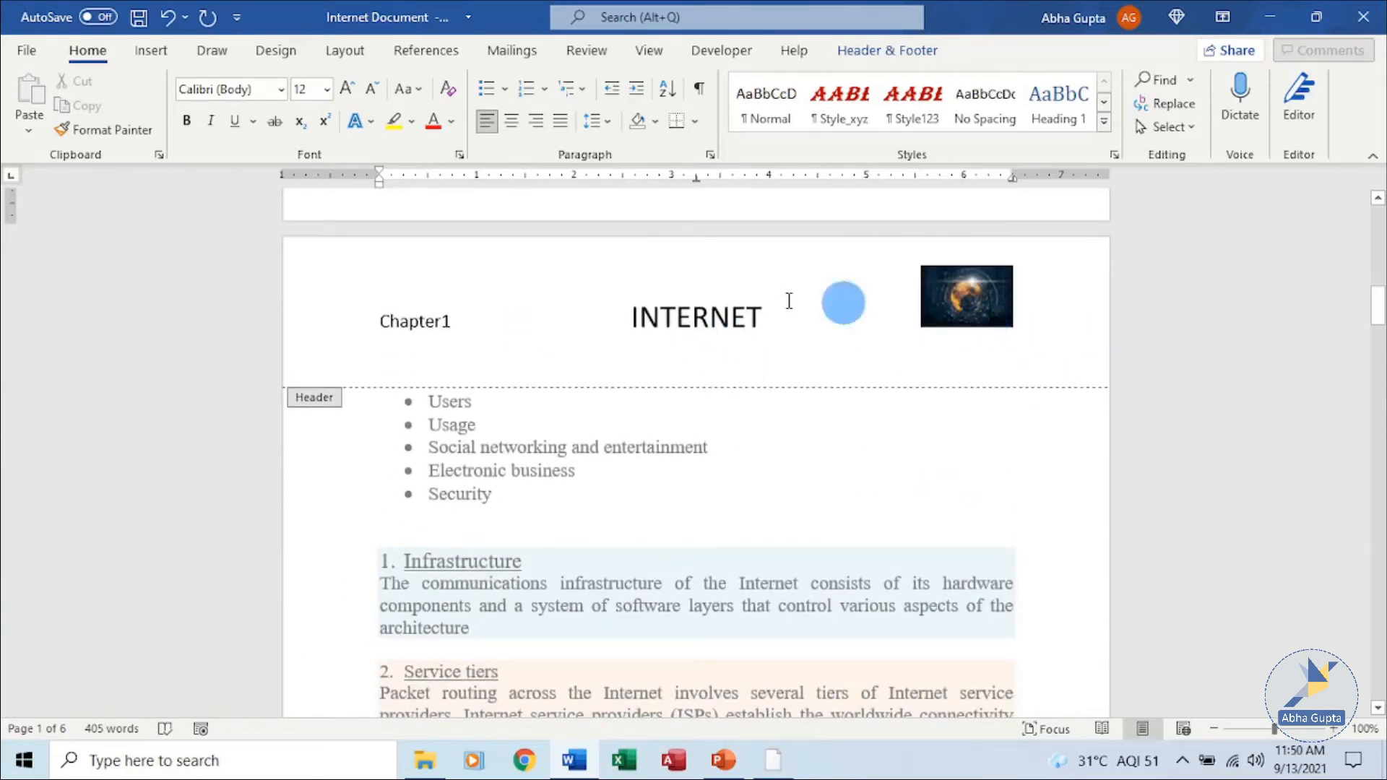
{"action": "scroll", "coordinate": [798, 379], "scroll_direction": "down", "scroll_amount": 1}
{"action": "scroll", "coordinate": [798, 379], "scroll_direction": "down", "scroll_amount": 13}
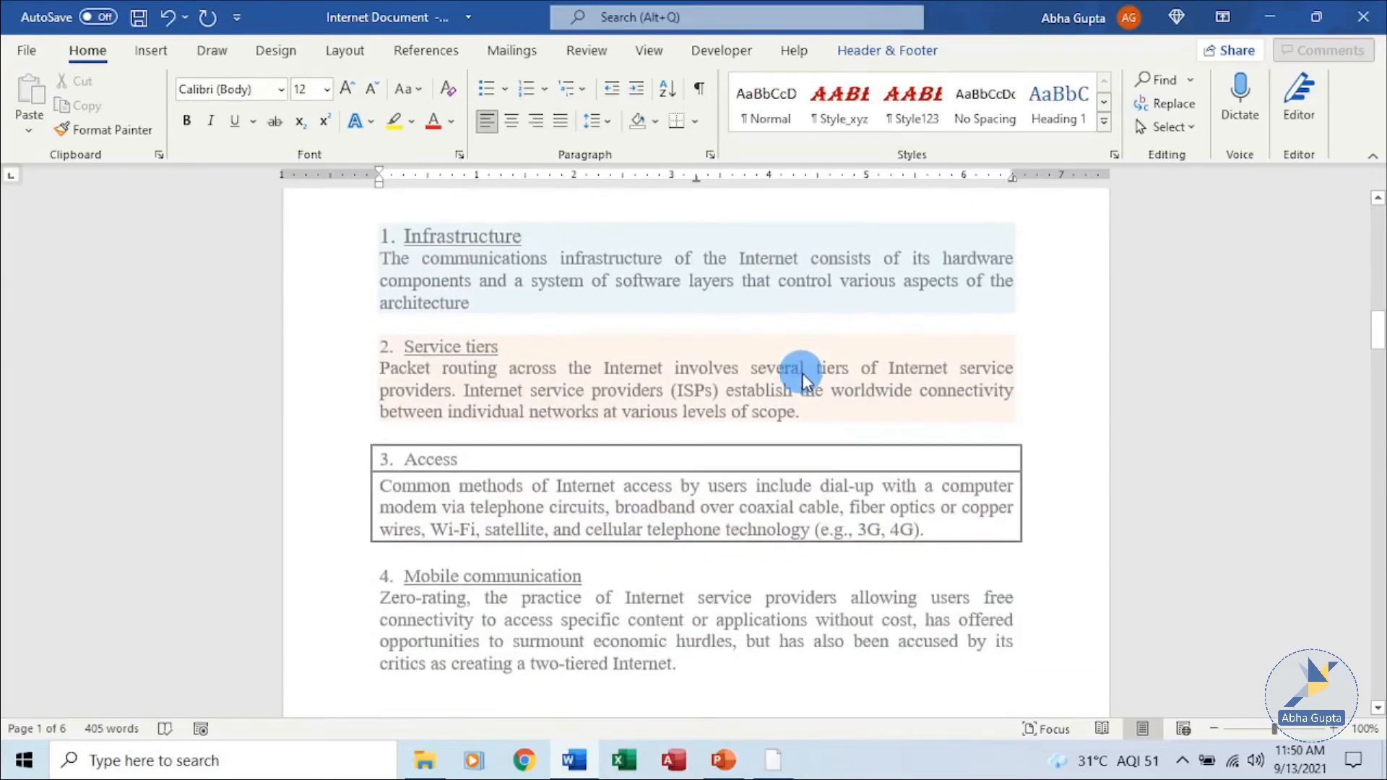
{"action": "scroll", "coordinate": [805, 369], "scroll_direction": "up", "scroll_amount": 20}
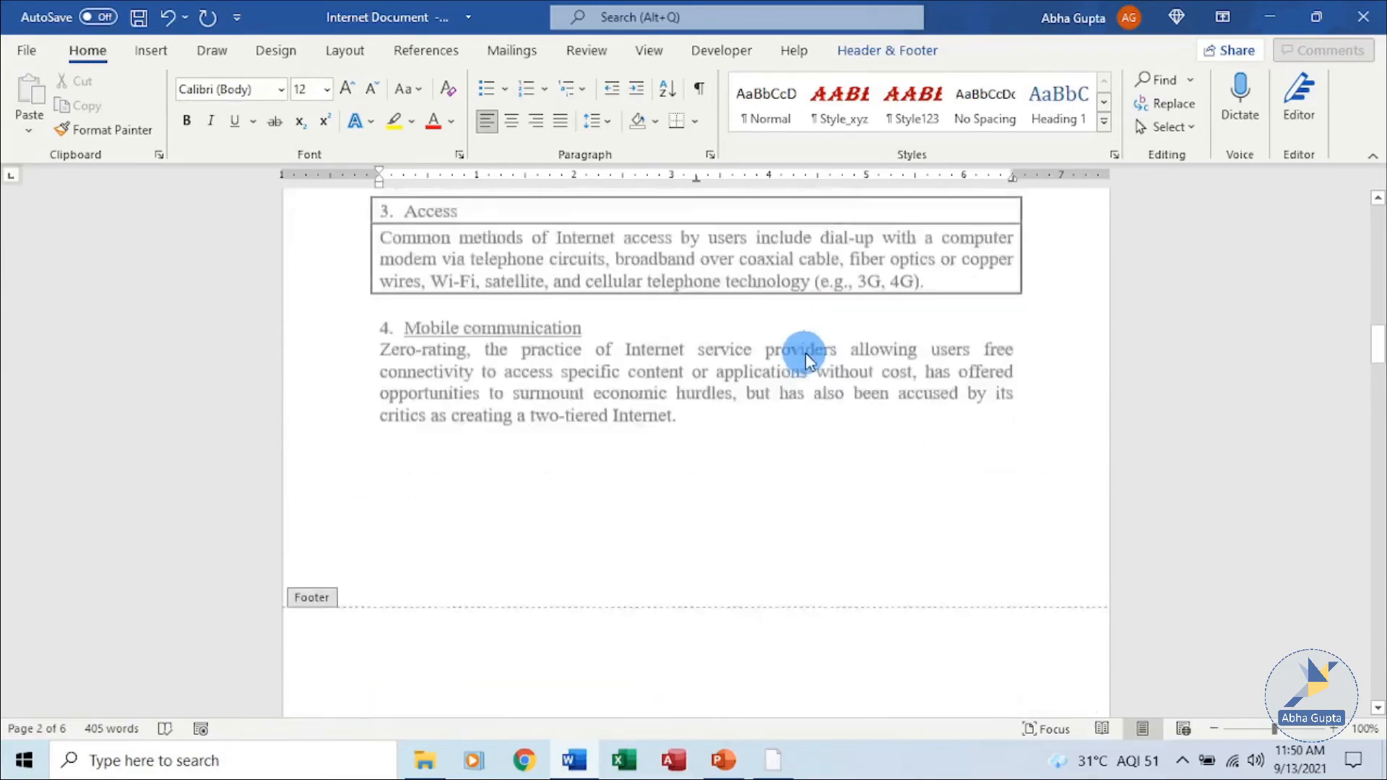
{"action": "scroll", "coordinate": [839, 310], "scroll_direction": "up", "scroll_amount": 8}
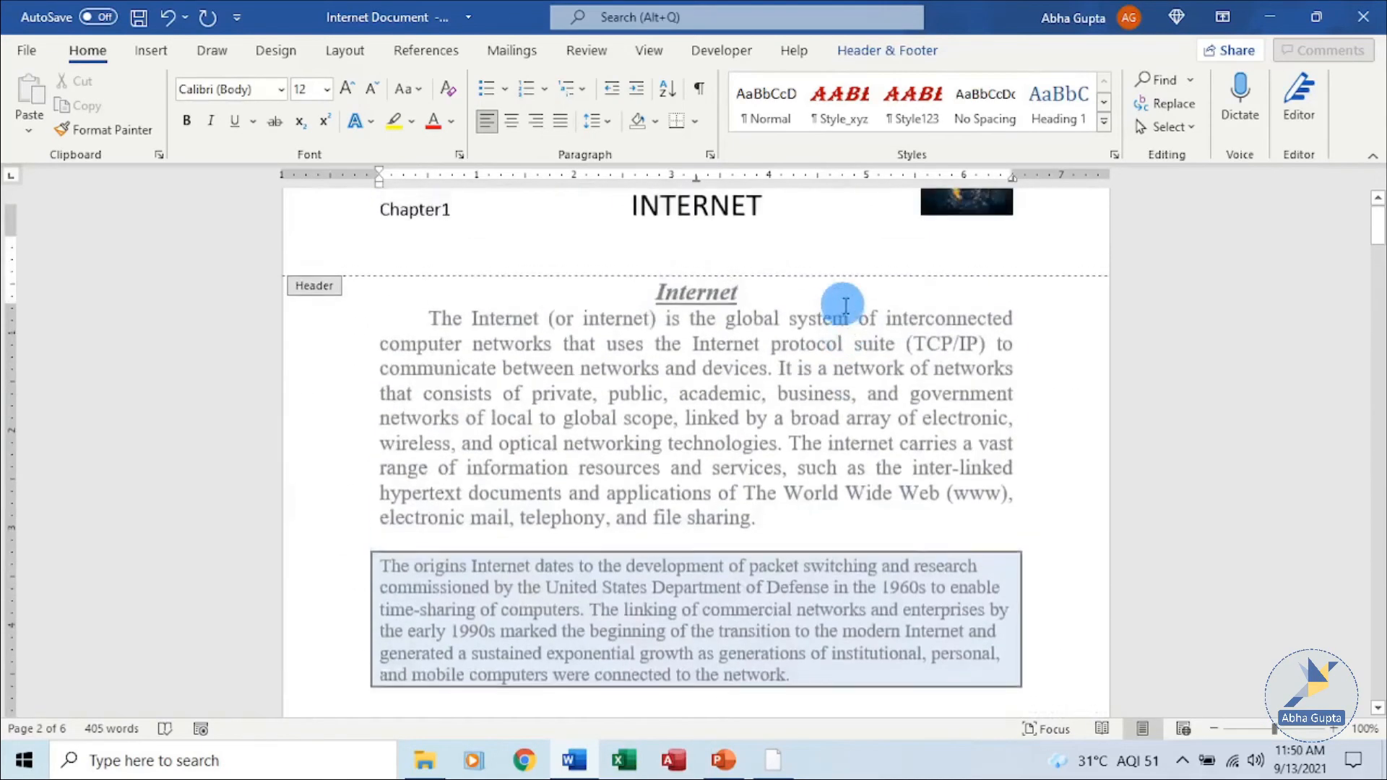
Reopen the header and delete the globe picture from it.
{"action": "double_click", "coordinate": [1034, 437]}
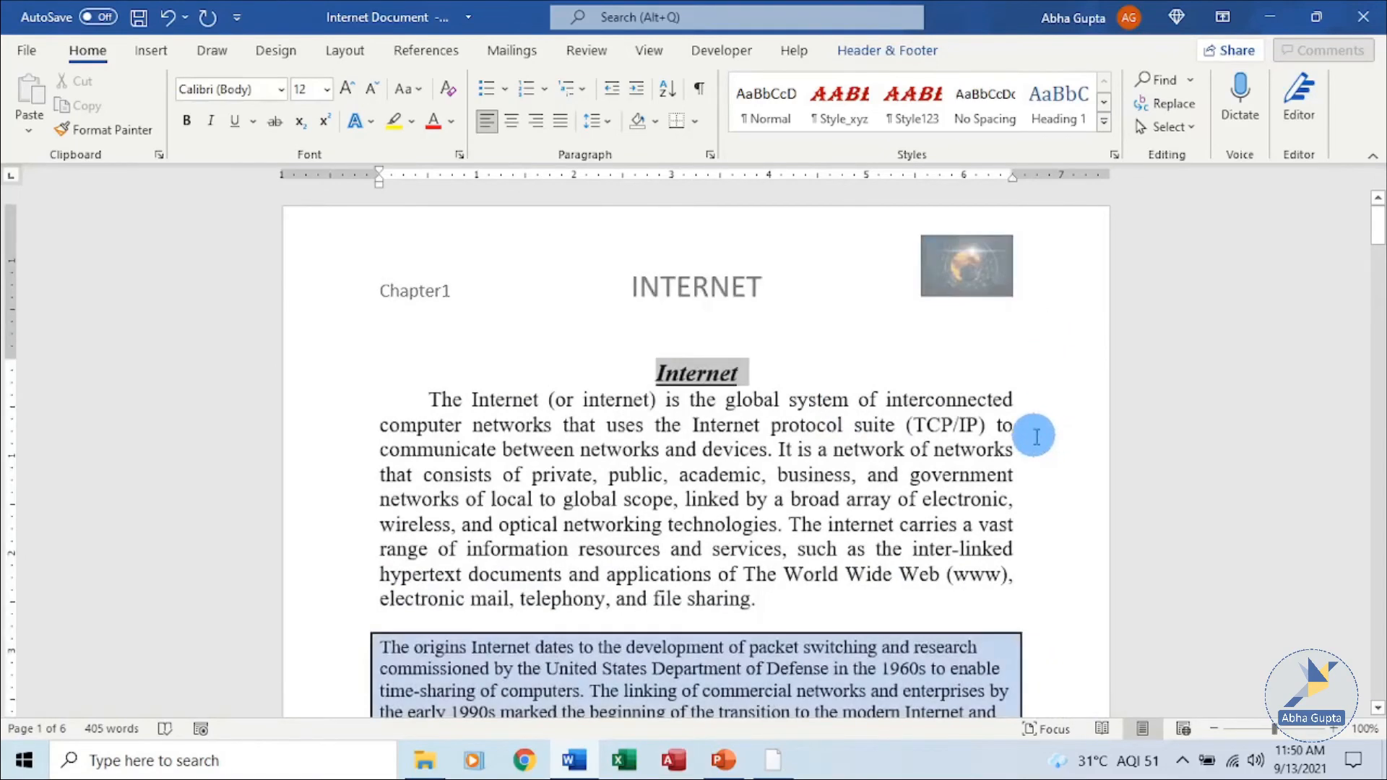
{"action": "left_click", "coordinate": [1048, 474]}
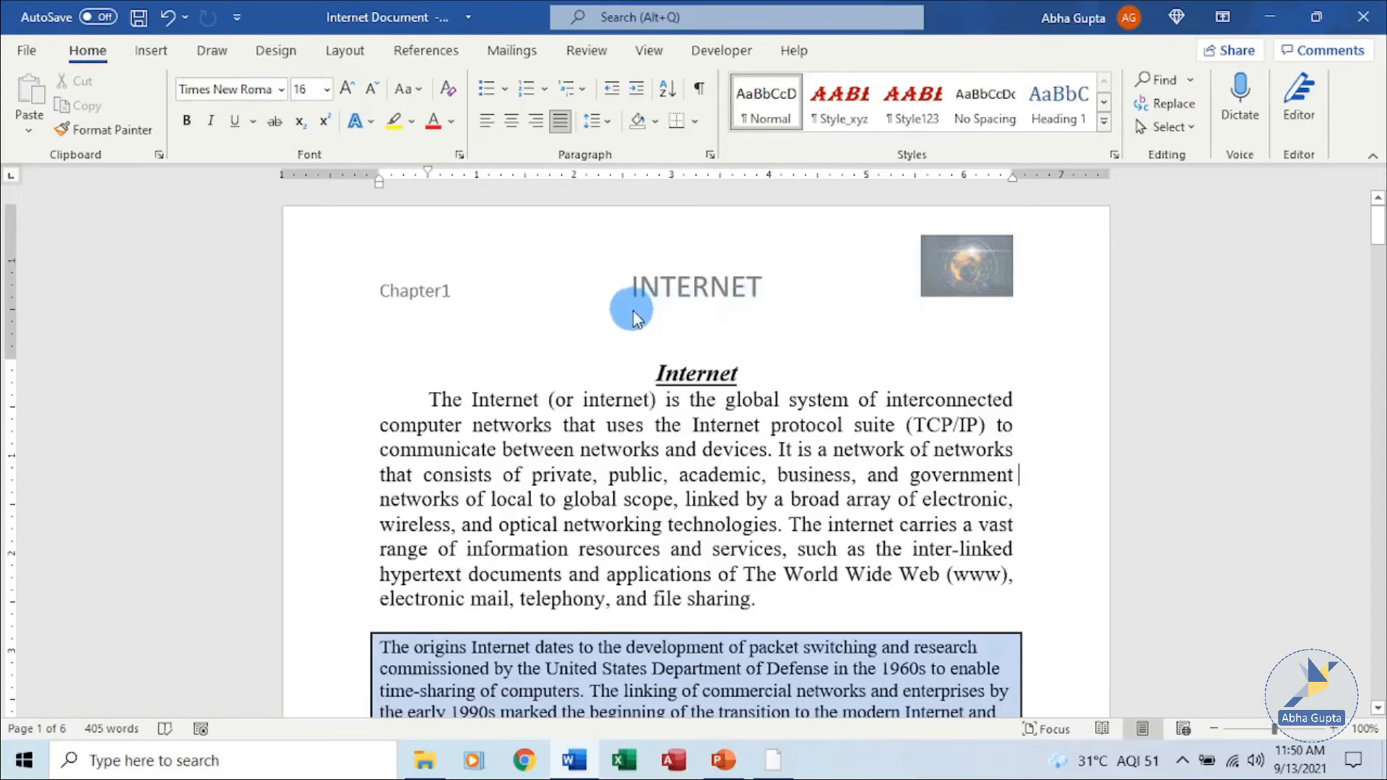
{"action": "double_click", "coordinate": [349, 299]}
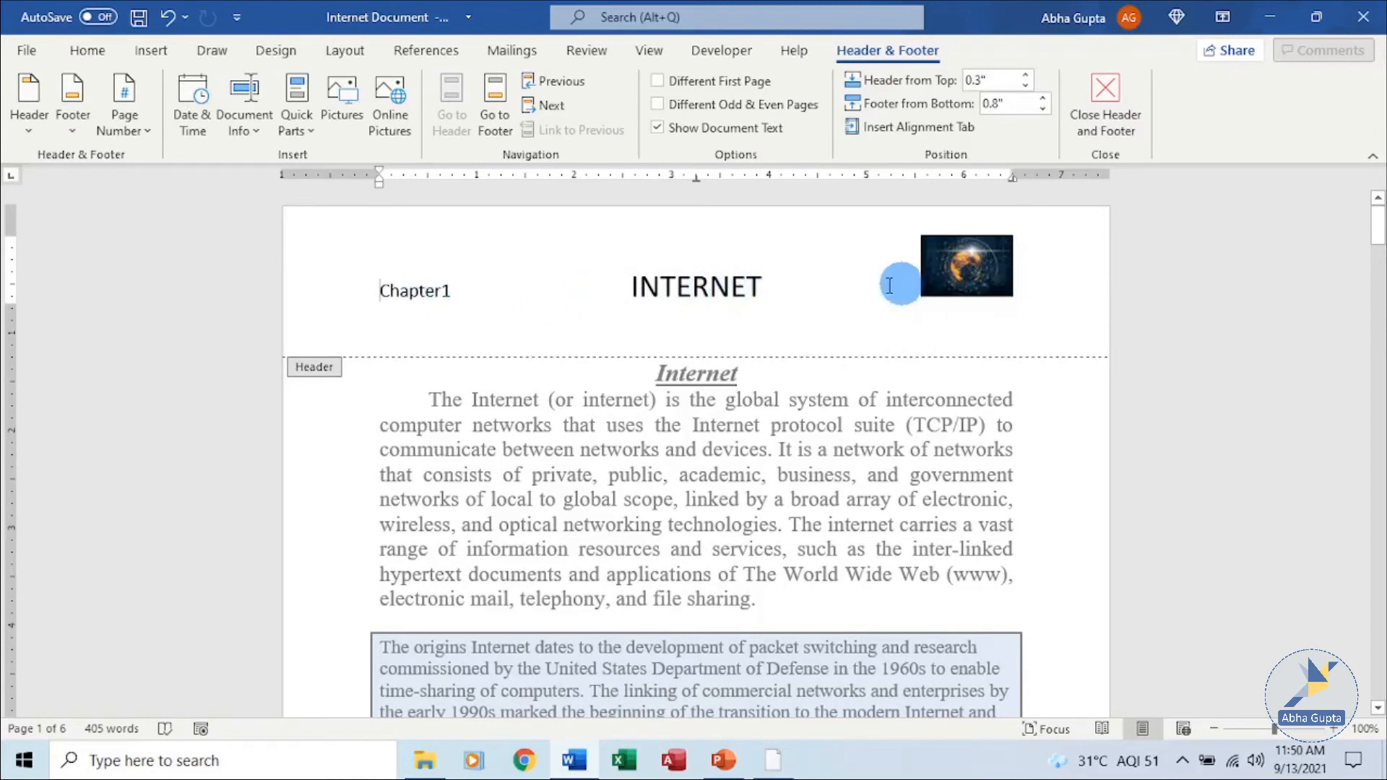
{"action": "left_click", "coordinate": [943, 289]}
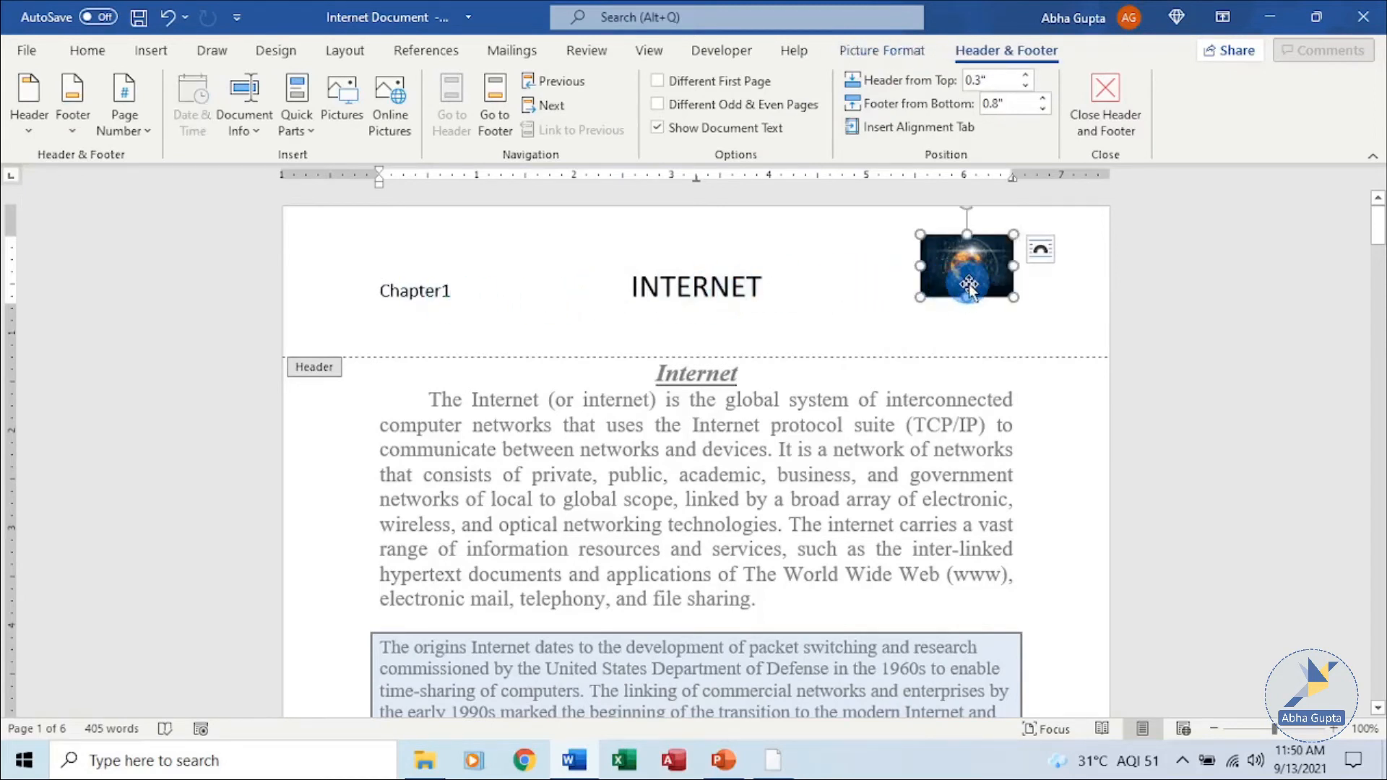
{"action": "key", "text": "Delete"}
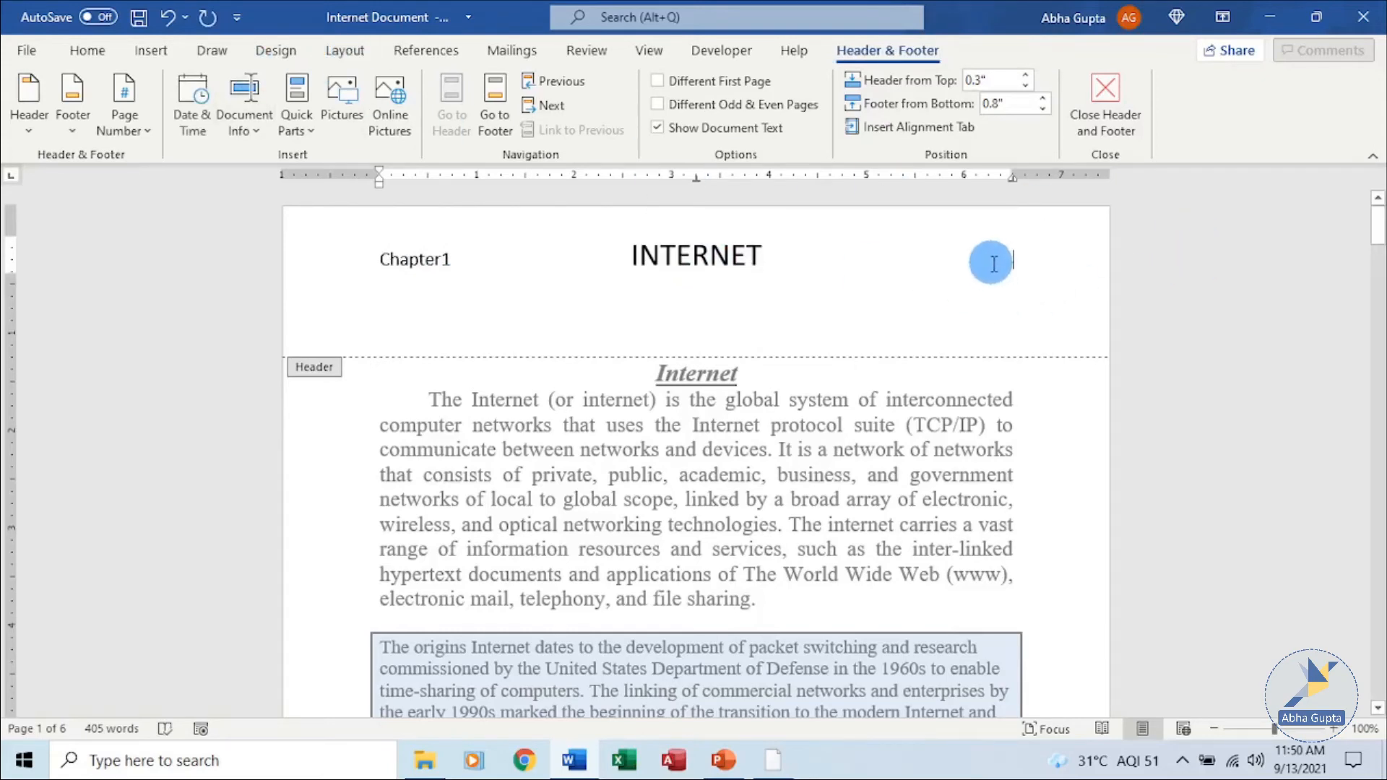
Insert the current date in the 9/13/2021 format at the right of the header.
{"action": "left_click", "coordinate": [220, 118]}
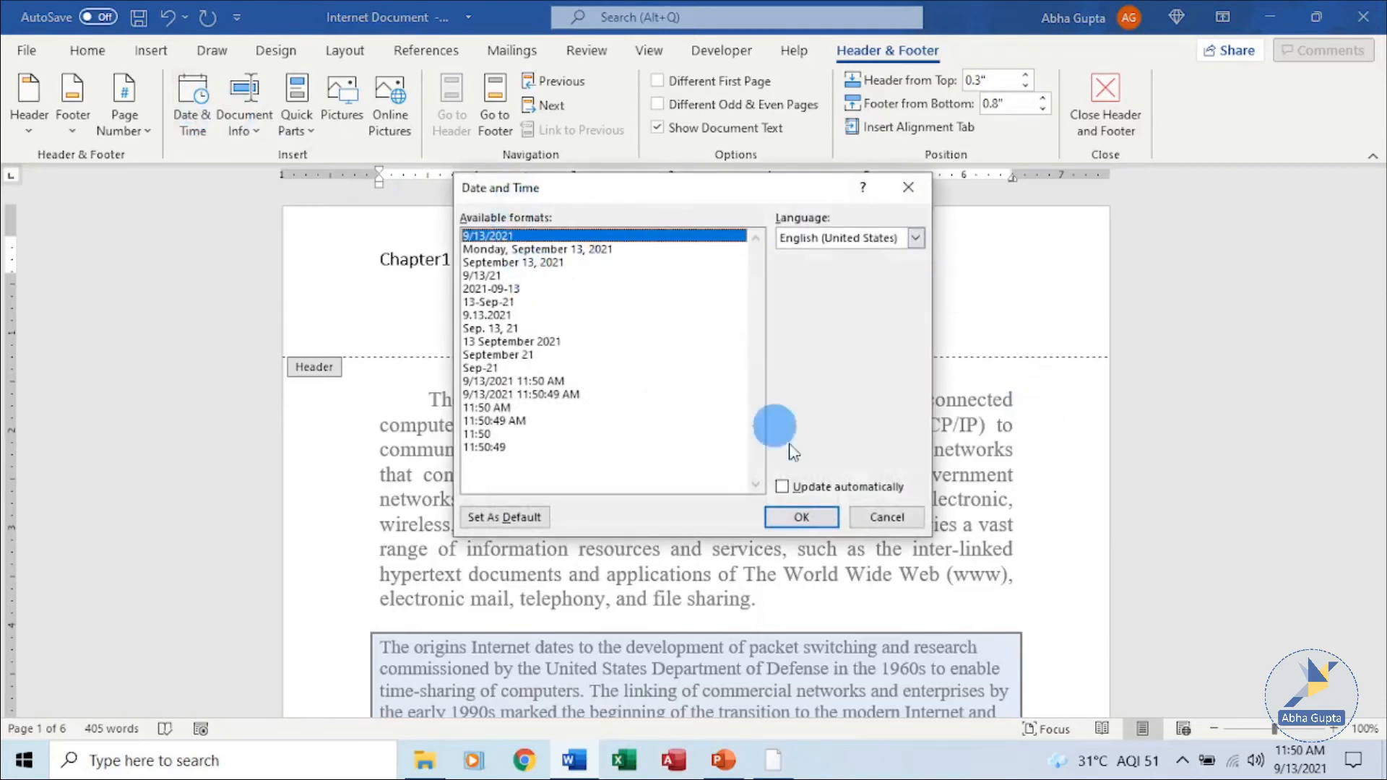
{"action": "left_click", "coordinate": [803, 519]}
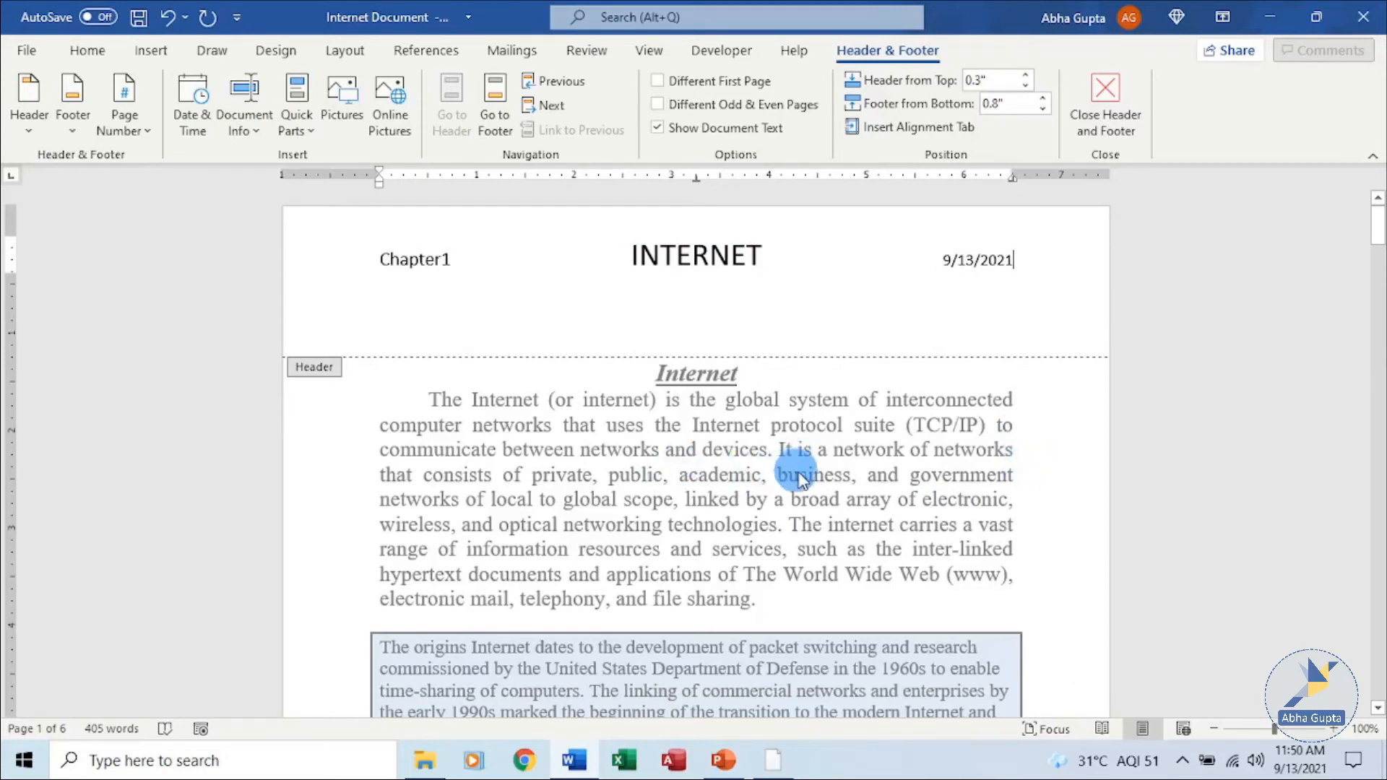
Add the Banded built-in footer with a centered page number.
{"action": "left_click", "coordinate": [65, 127]}
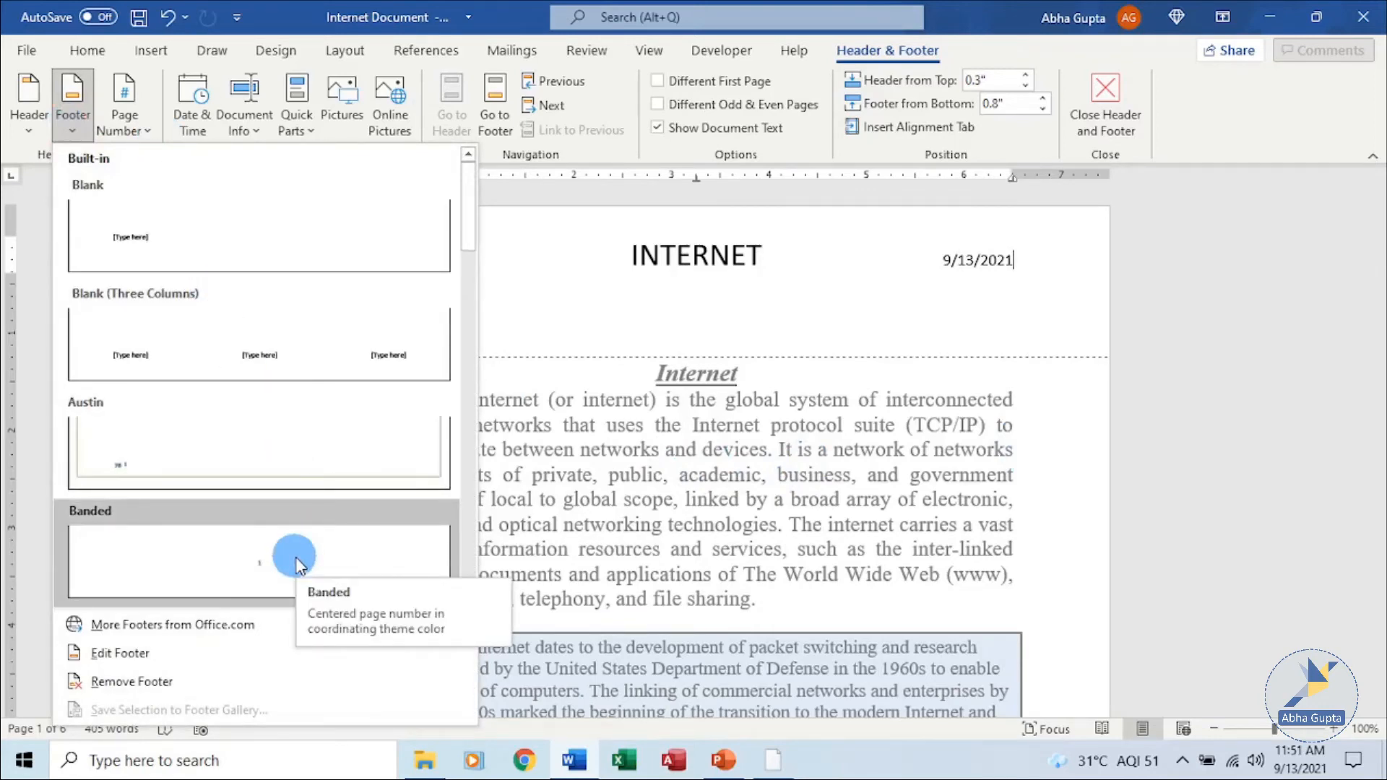
{"action": "left_click", "coordinate": [299, 563]}
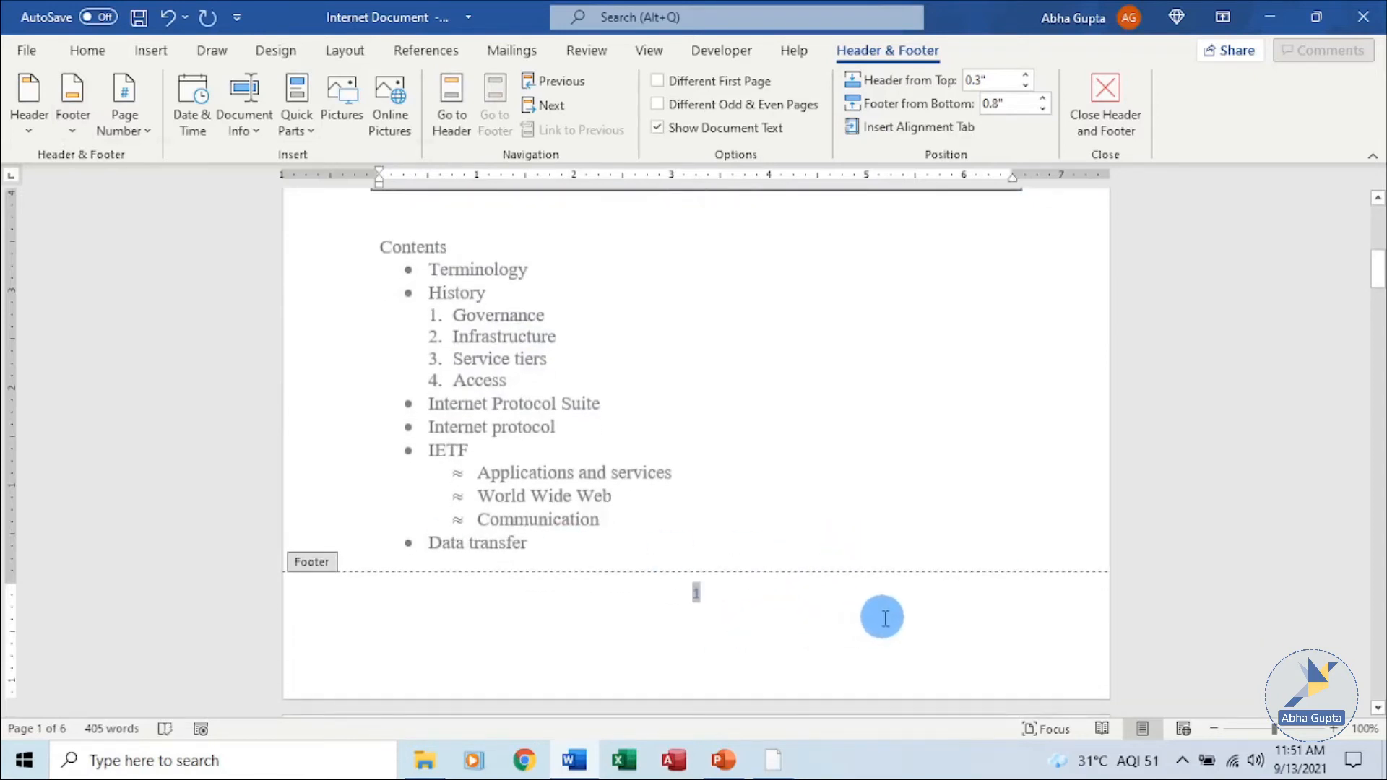
Scroll through the pages to review the headers and page-number footers, then close header and footer editing.
{"action": "scroll", "coordinate": [889, 620], "scroll_direction": "down", "scroll_amount": 5}
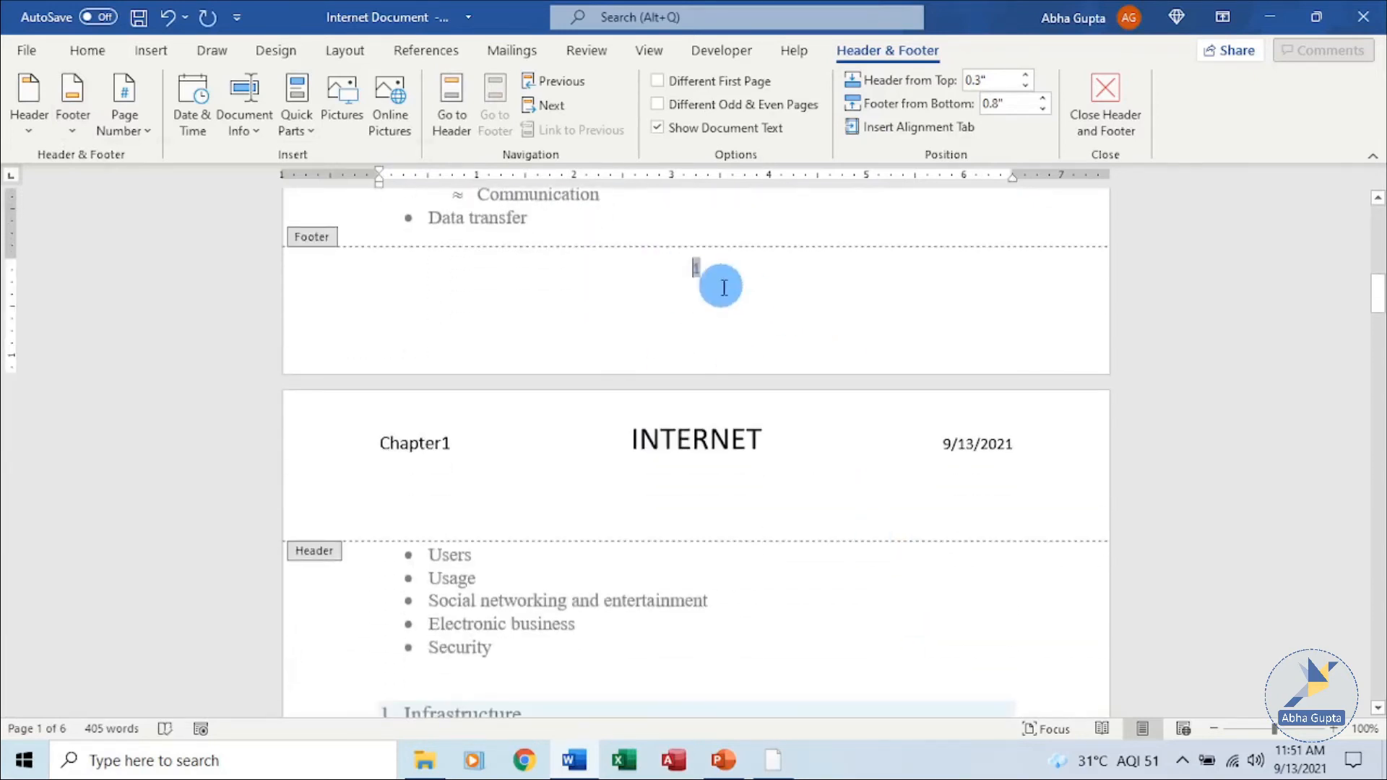
{"action": "scroll", "coordinate": [892, 397], "scroll_direction": "down", "scroll_amount": 9}
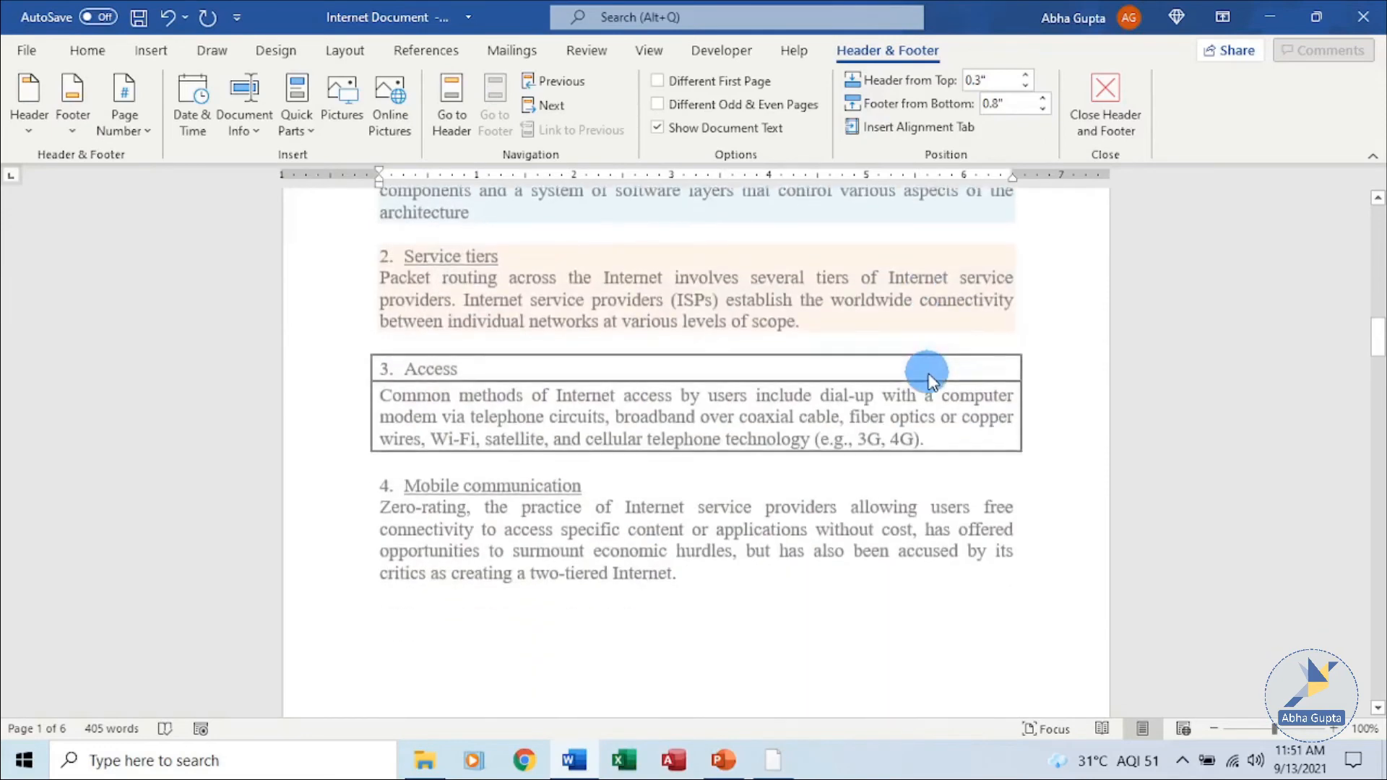
{"action": "scroll", "coordinate": [799, 440], "scroll_direction": "down", "scroll_amount": 15}
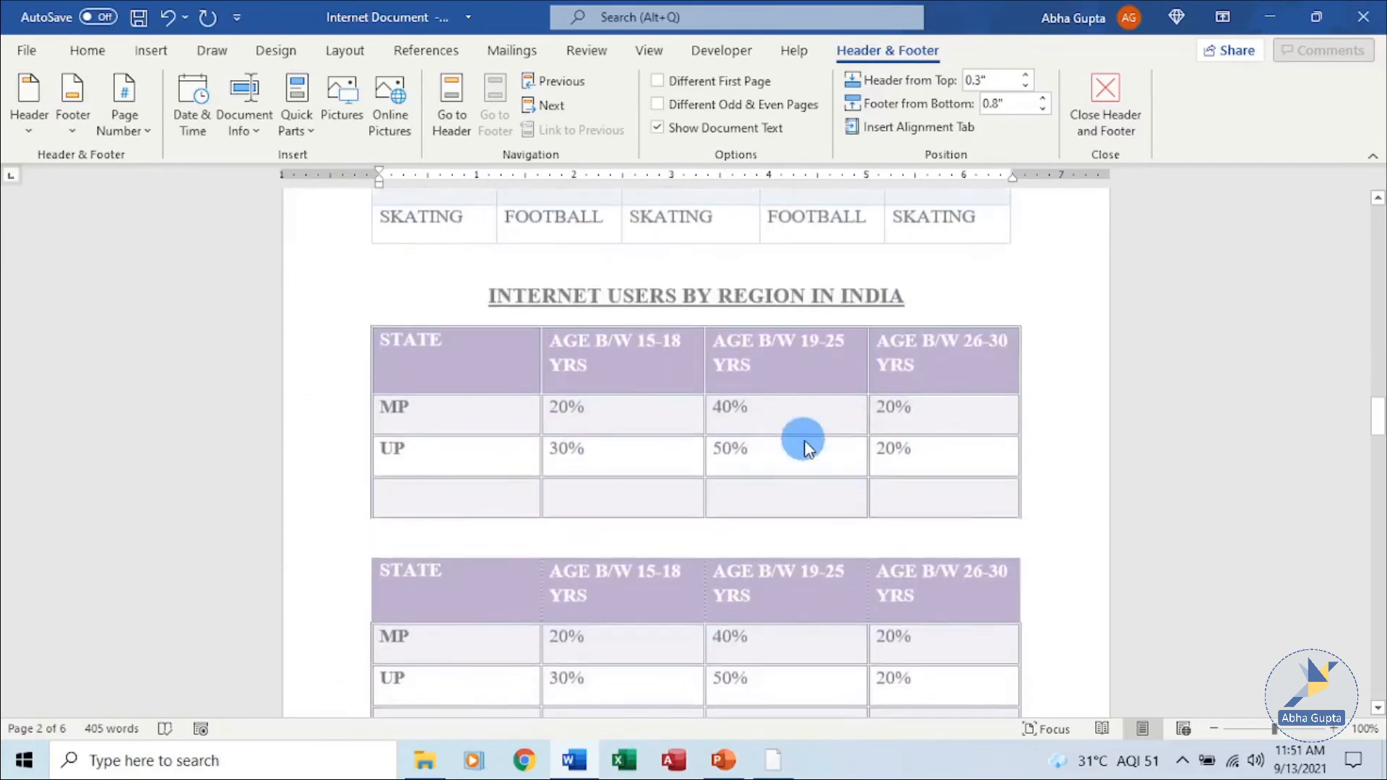
{"action": "scroll", "coordinate": [795, 435], "scroll_direction": "down", "scroll_amount": 3}
{"action": "scroll", "coordinate": [939, 318], "scroll_direction": "up", "scroll_amount": 8}
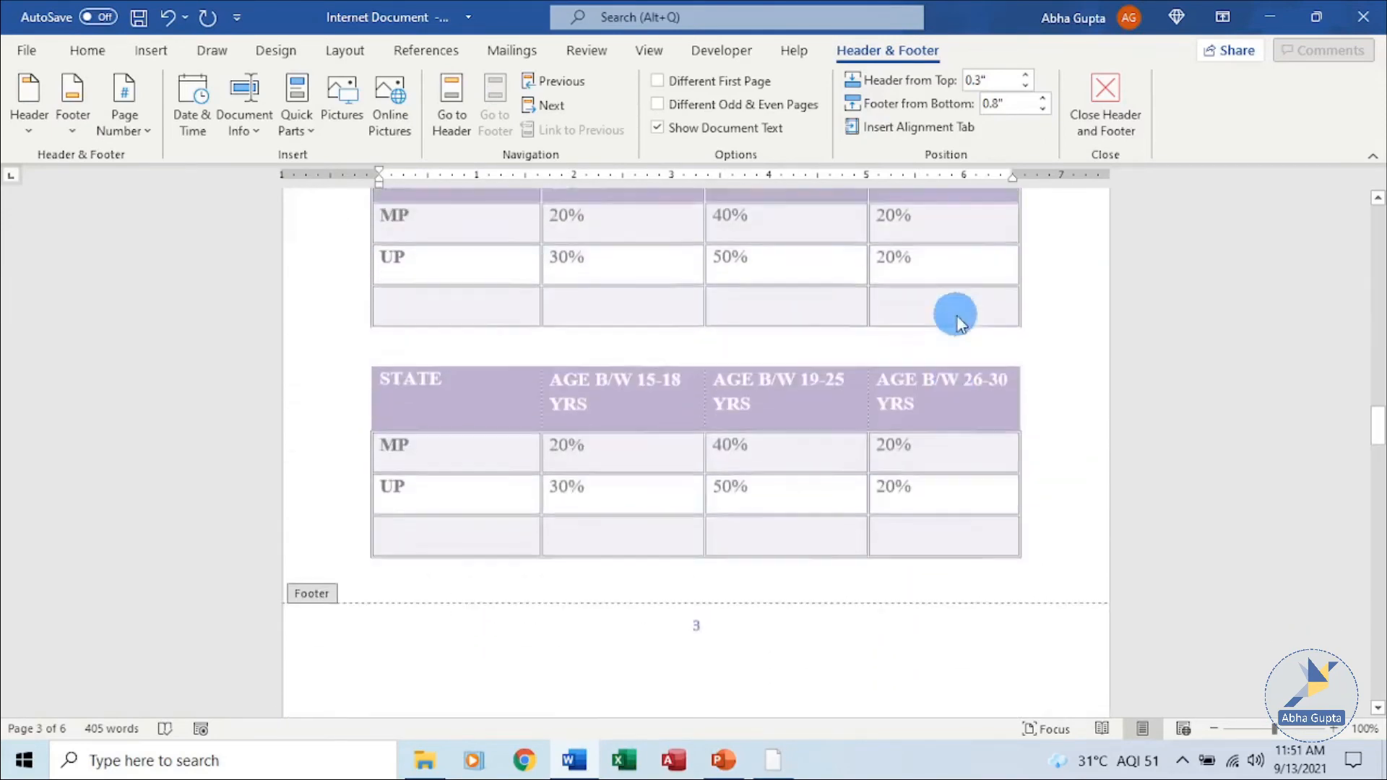
{"action": "scroll", "coordinate": [1132, 271], "scroll_direction": "up", "scroll_amount": 15}
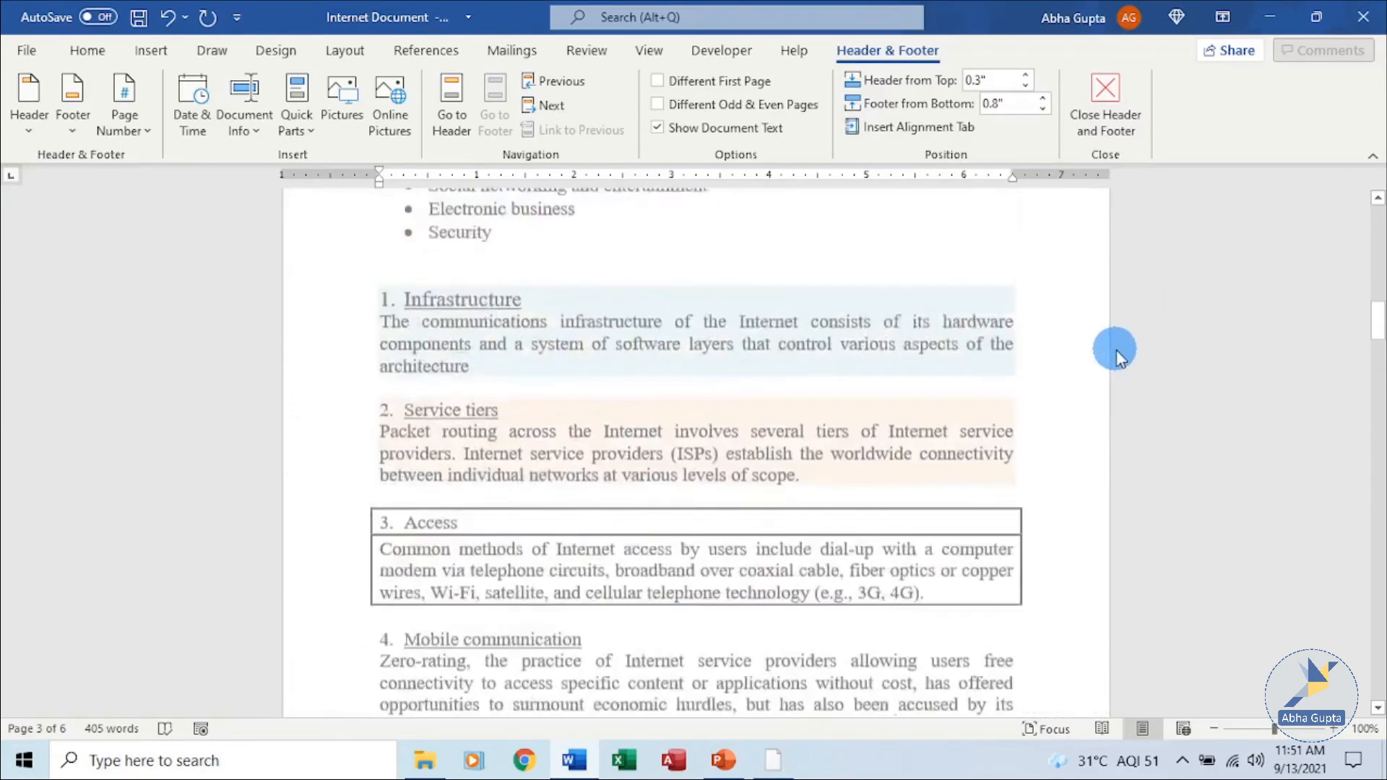
{"action": "scroll", "coordinate": [1114, 349], "scroll_direction": "up", "scroll_amount": 5}
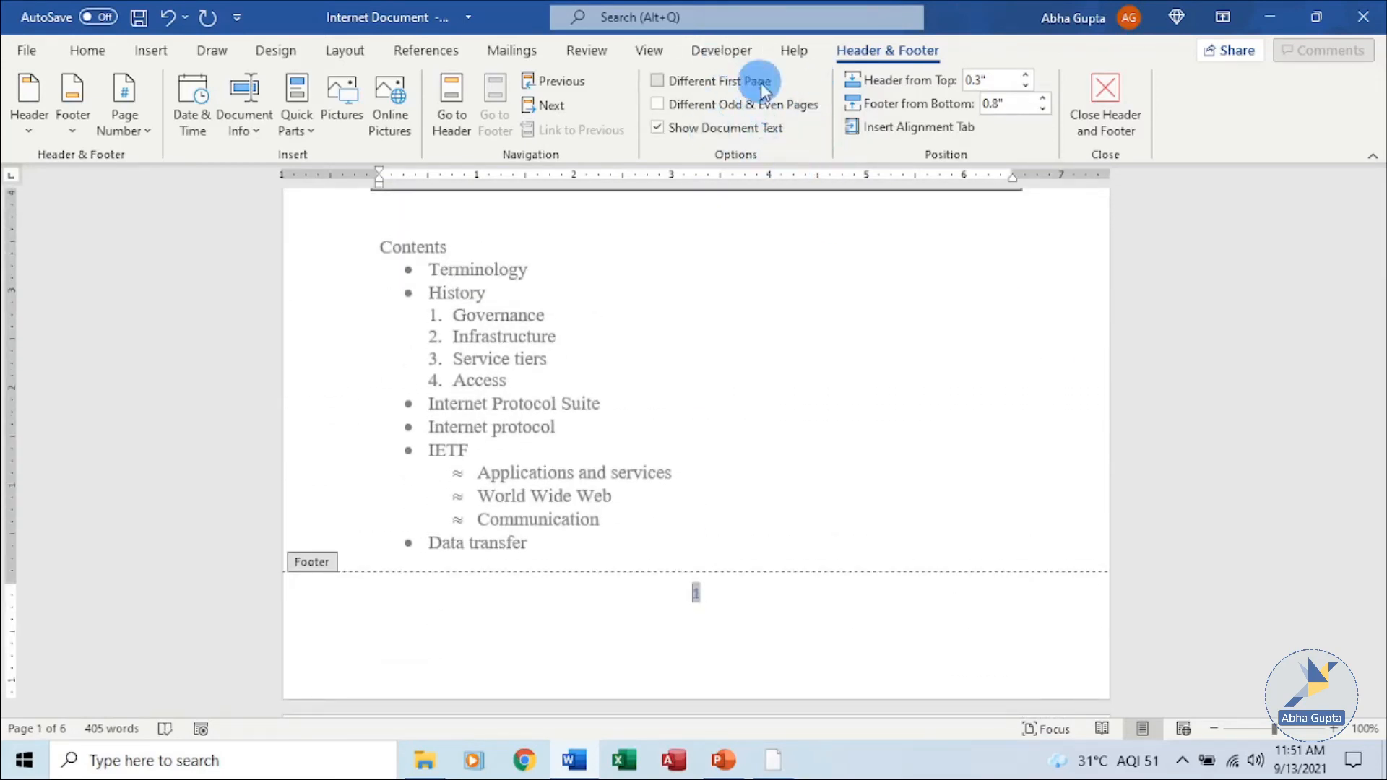
{"action": "scroll", "coordinate": [880, 275], "scroll_direction": "up", "scroll_amount": 5}
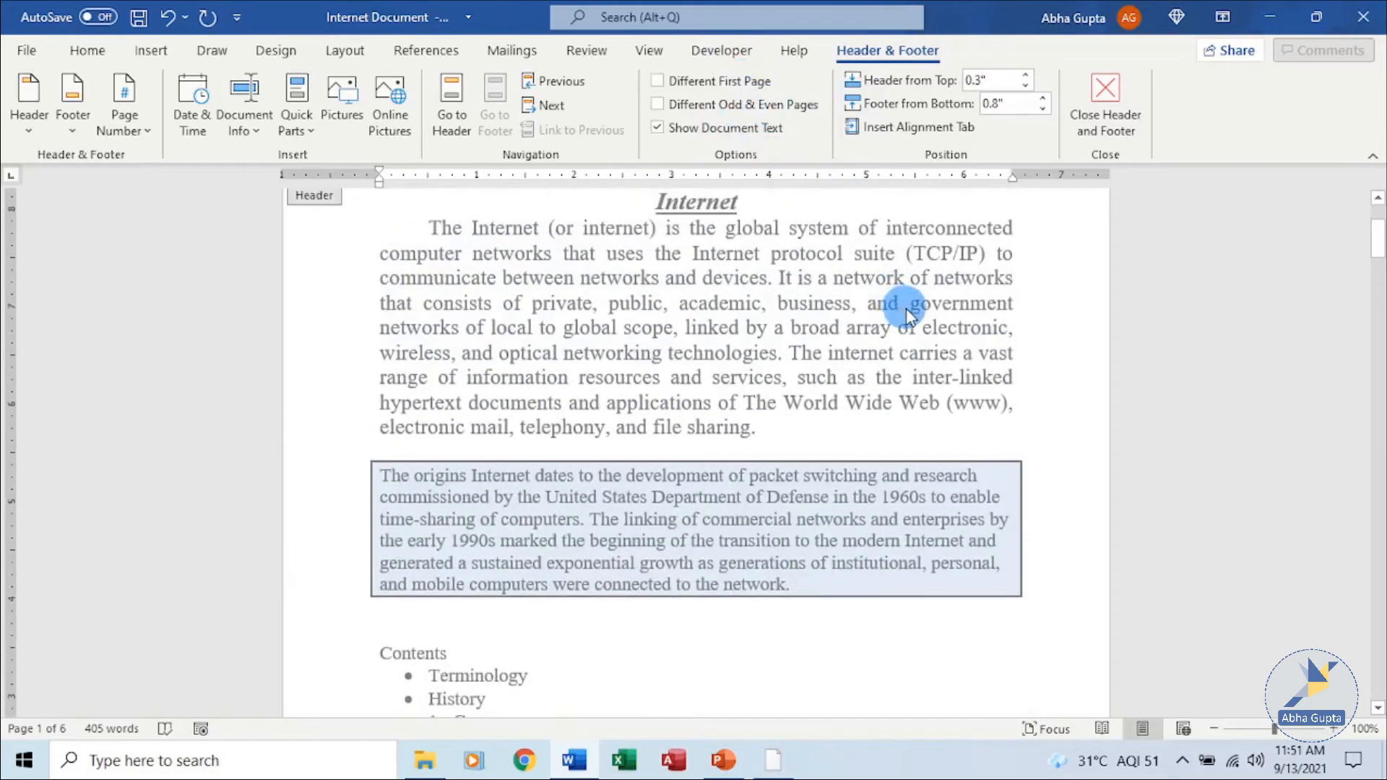
{"action": "scroll", "coordinate": [886, 319], "scroll_direction": "up", "scroll_amount": 3}
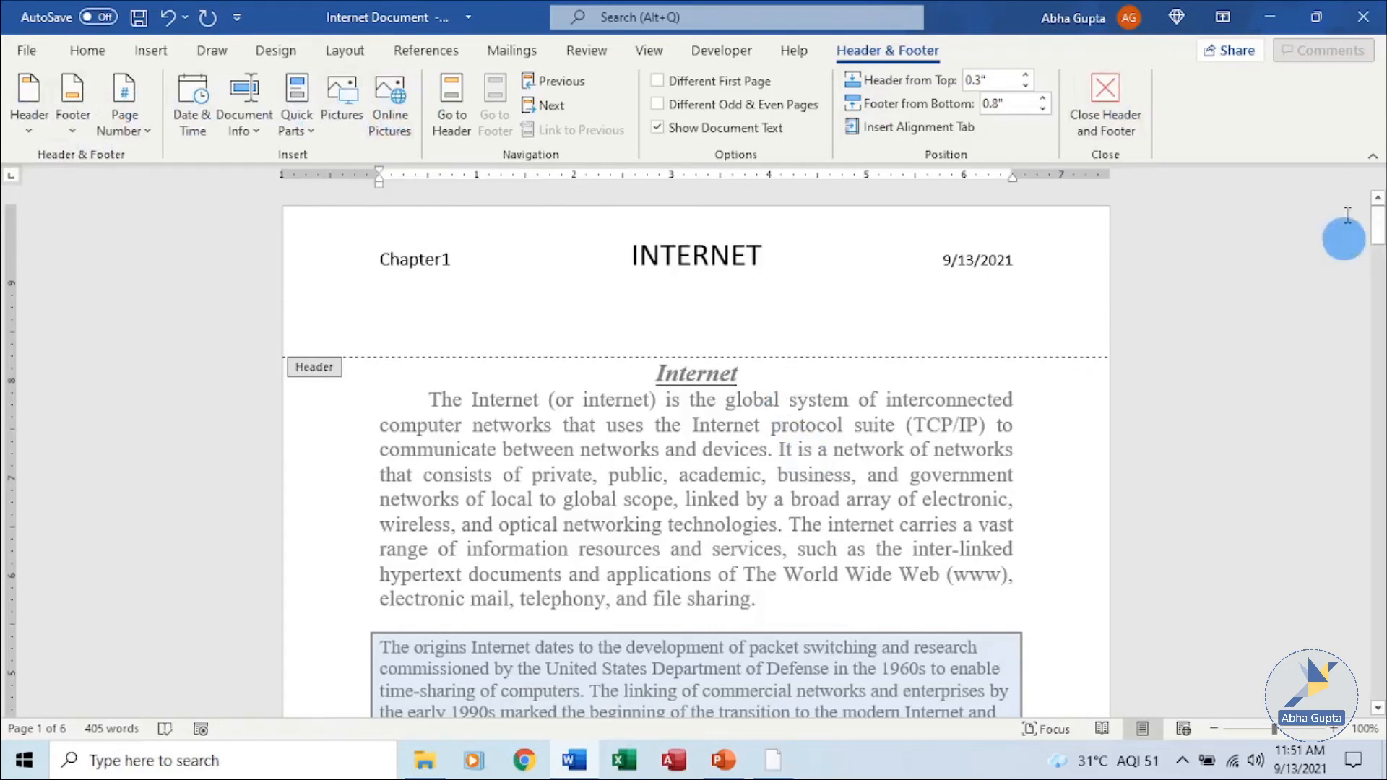
{"action": "left_click", "coordinate": [1104, 98]}
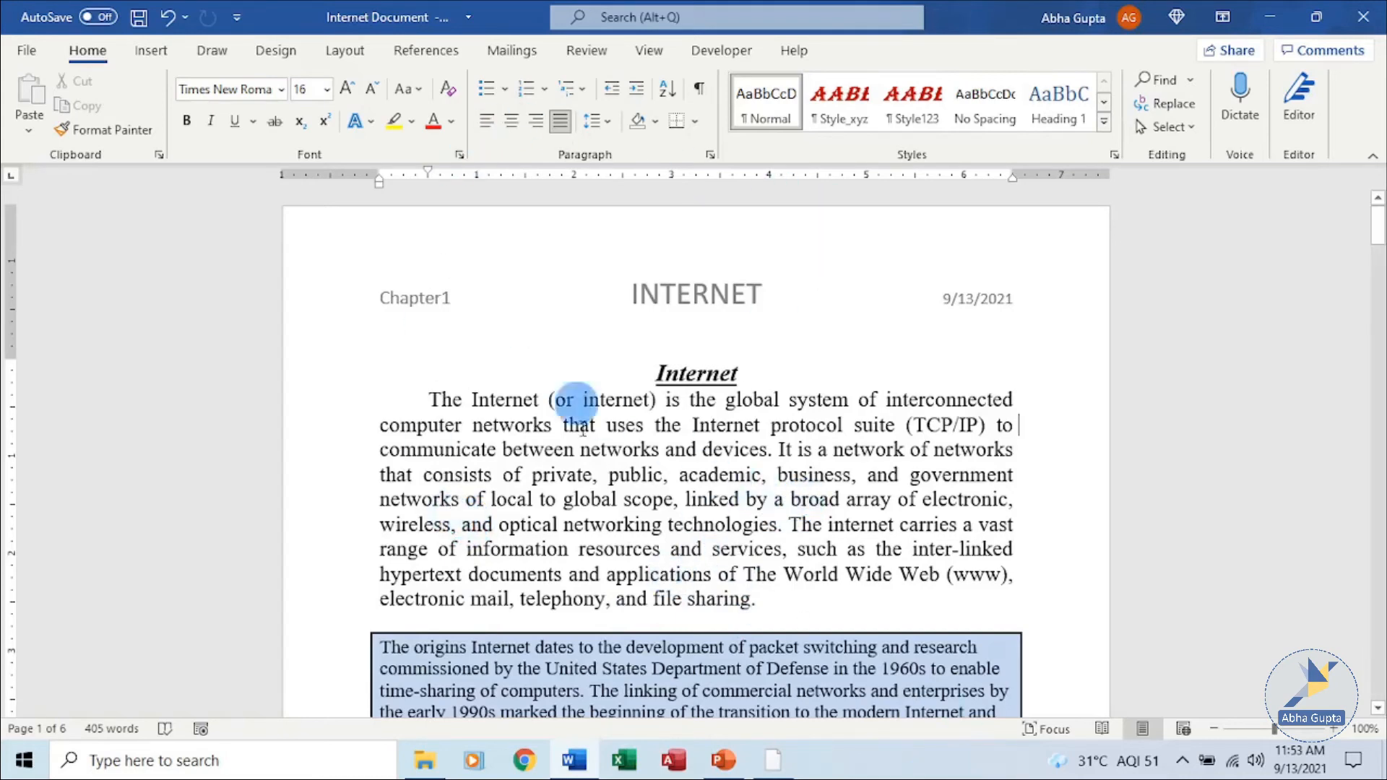
Insert the Filigree built-in cover page at the start of the document.
{"action": "left_click", "coordinate": [148, 52]}
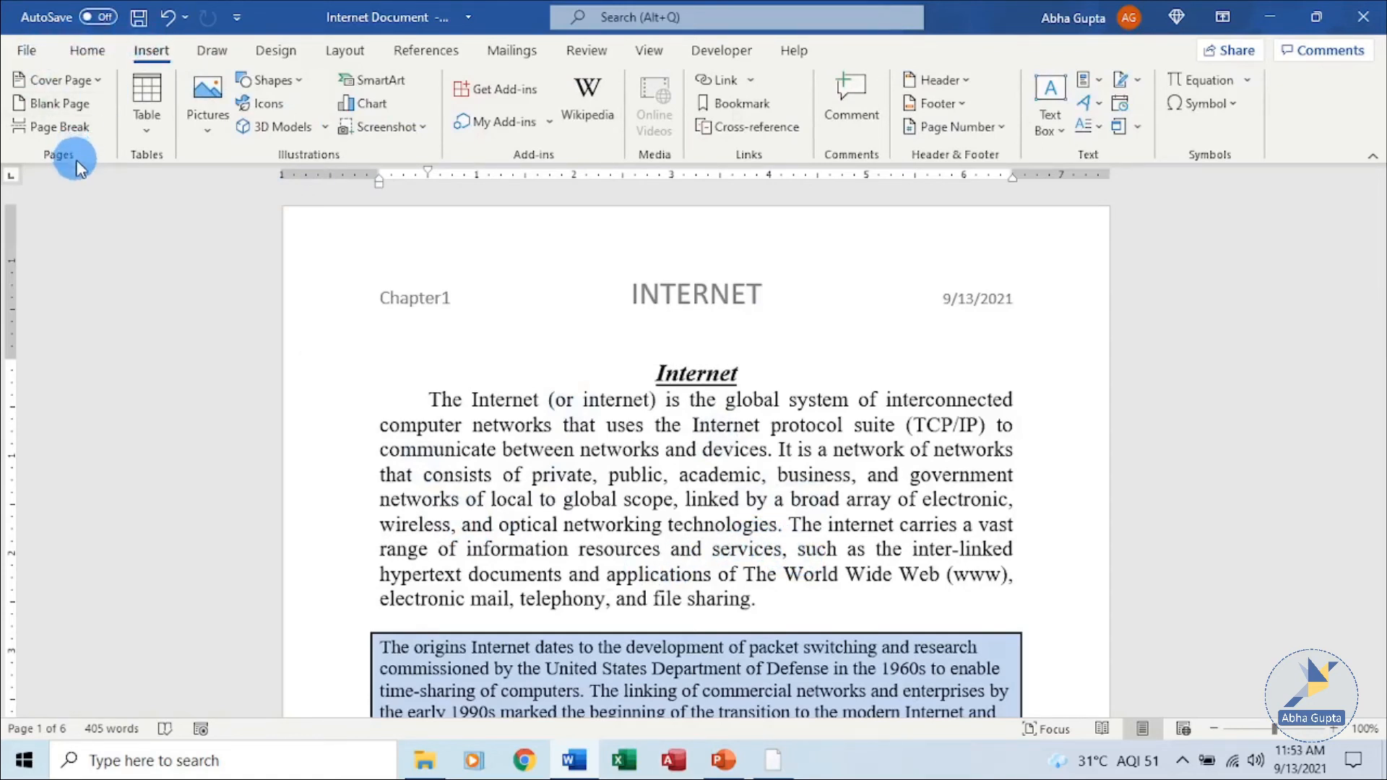
{"action": "left_click", "coordinate": [92, 81]}
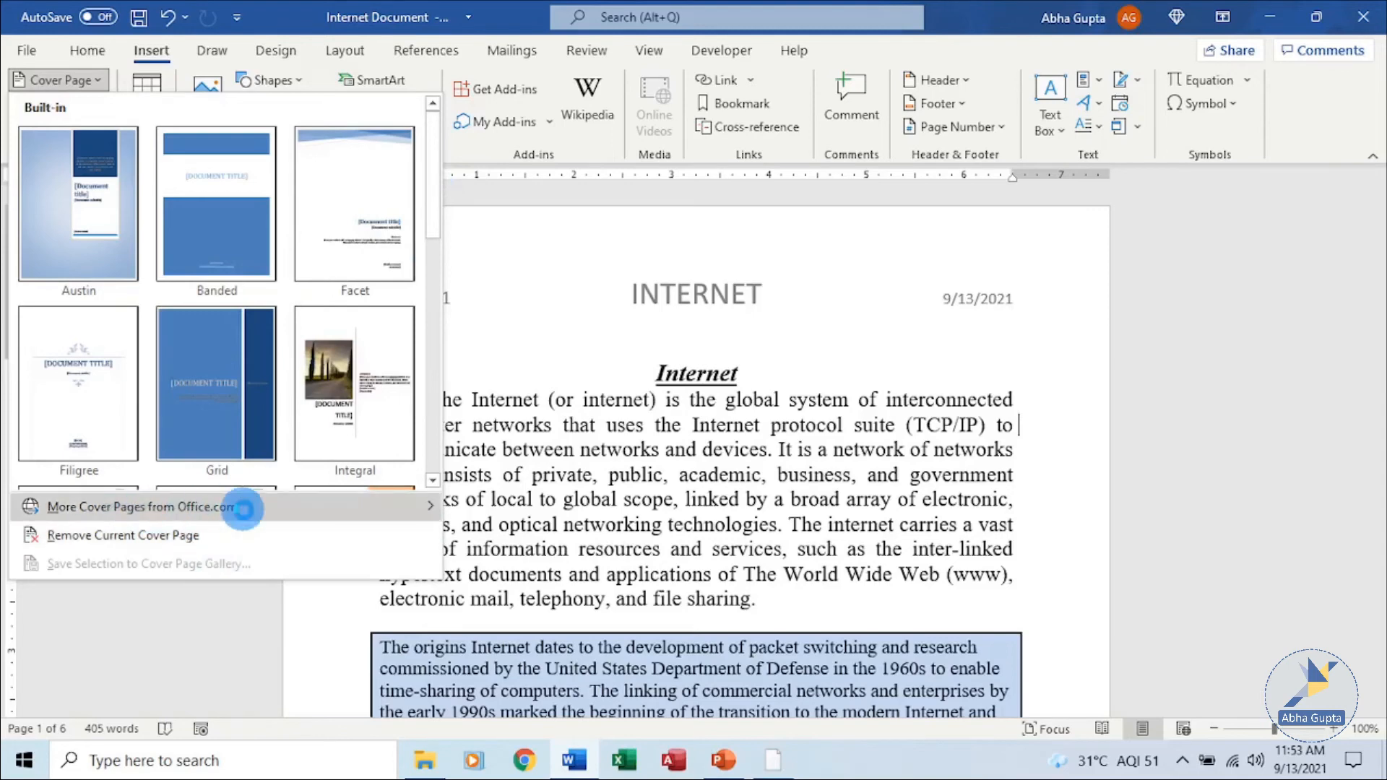
{"action": "mouse_move", "coordinate": [268, 517]}
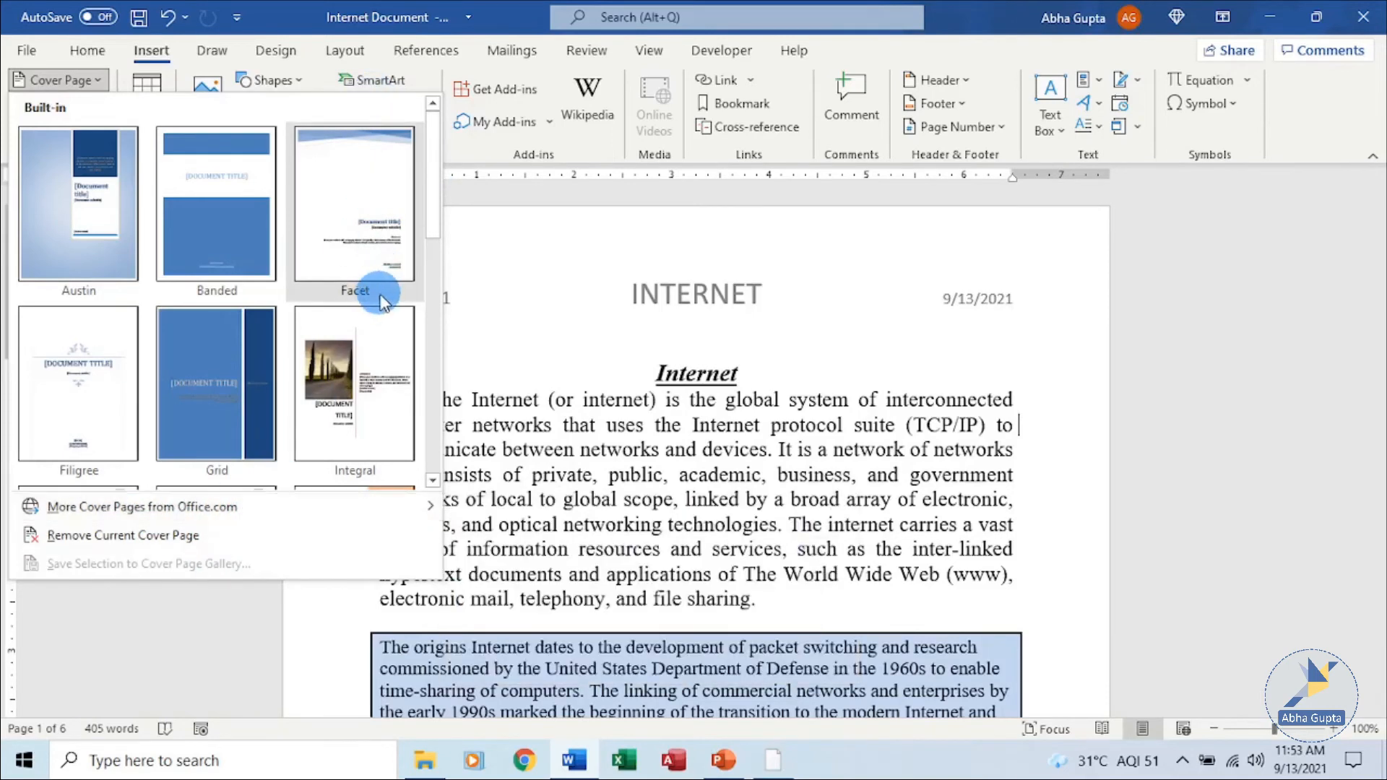
{"action": "left_click_drag", "start_coordinate": [438, 206], "coordinate": [287, 264]}
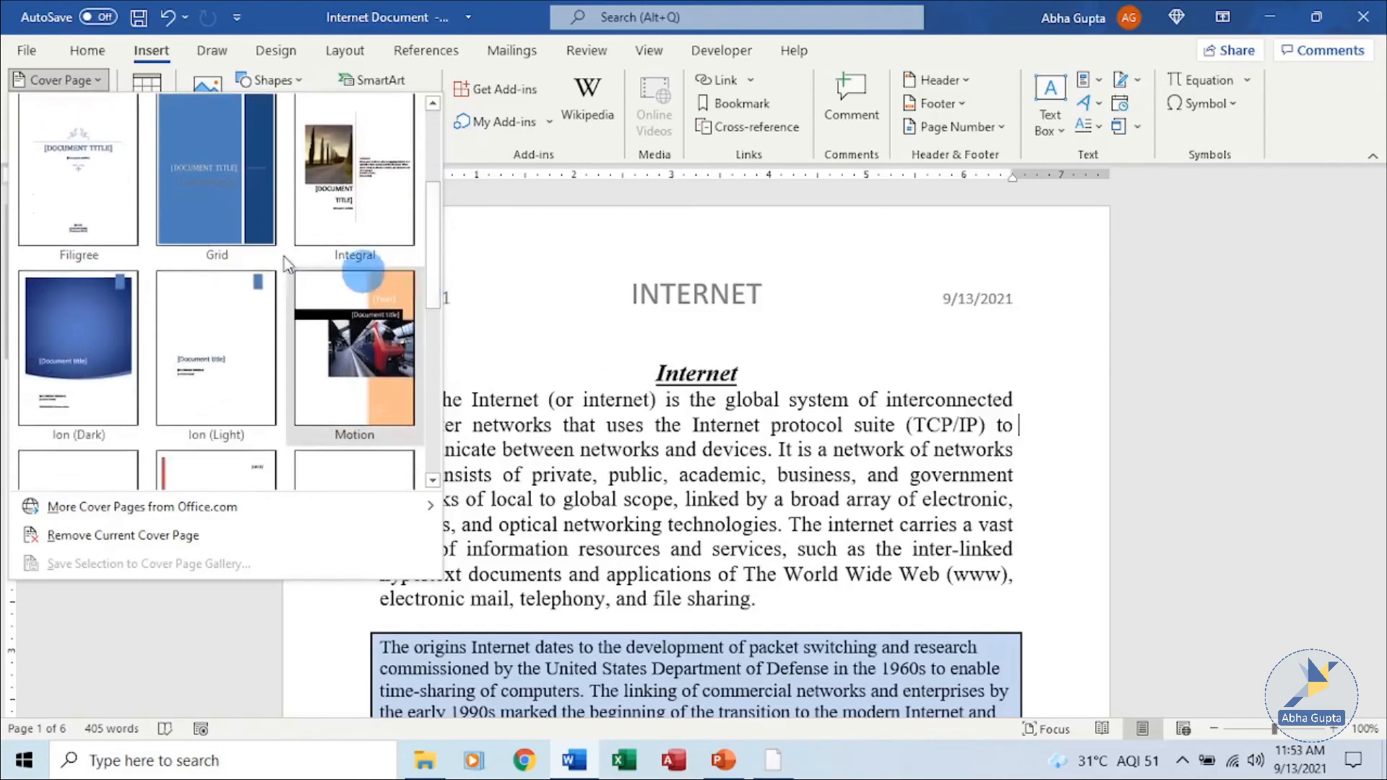
{"action": "left_click", "coordinate": [123, 186]}
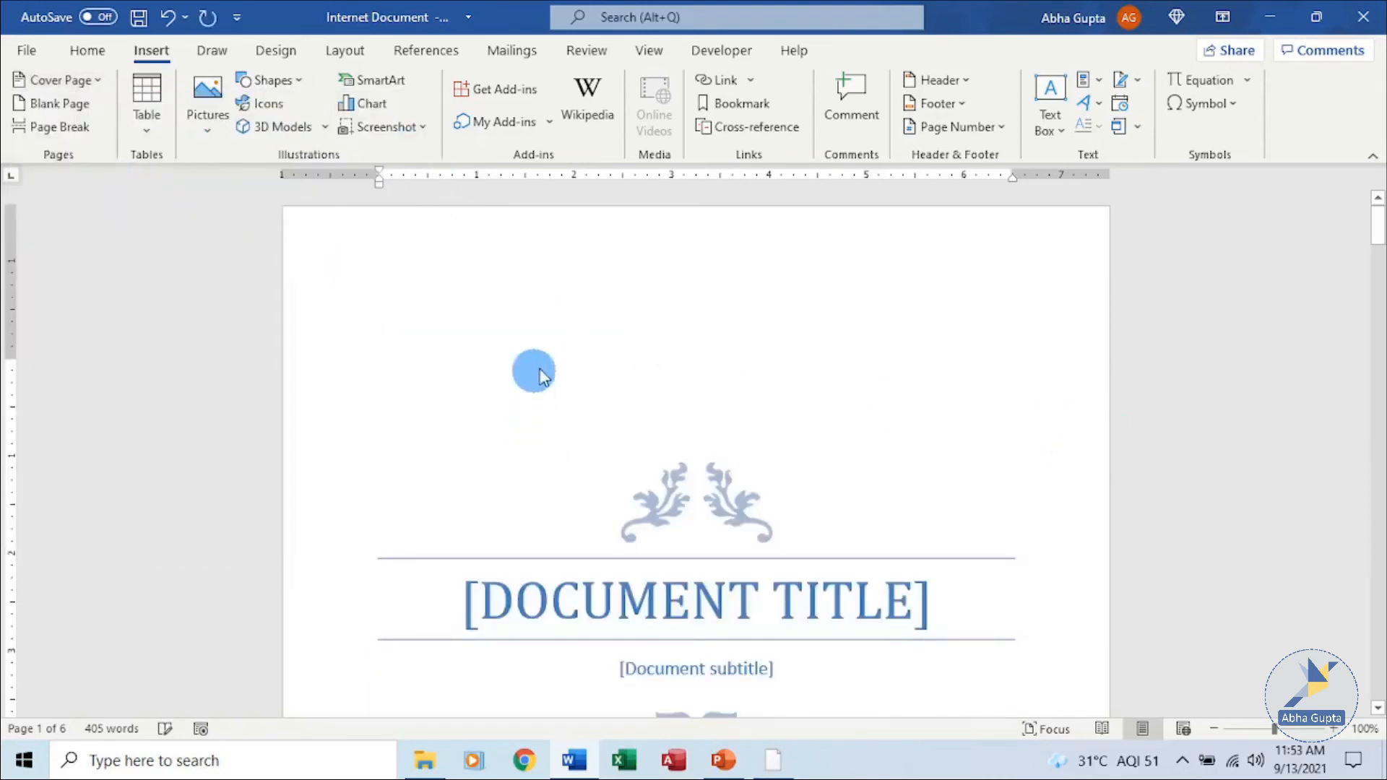
Replace the cover page's document title placeholder with INTERNET.
{"action": "scroll", "coordinate": [954, 430], "scroll_direction": "down", "scroll_amount": 5}
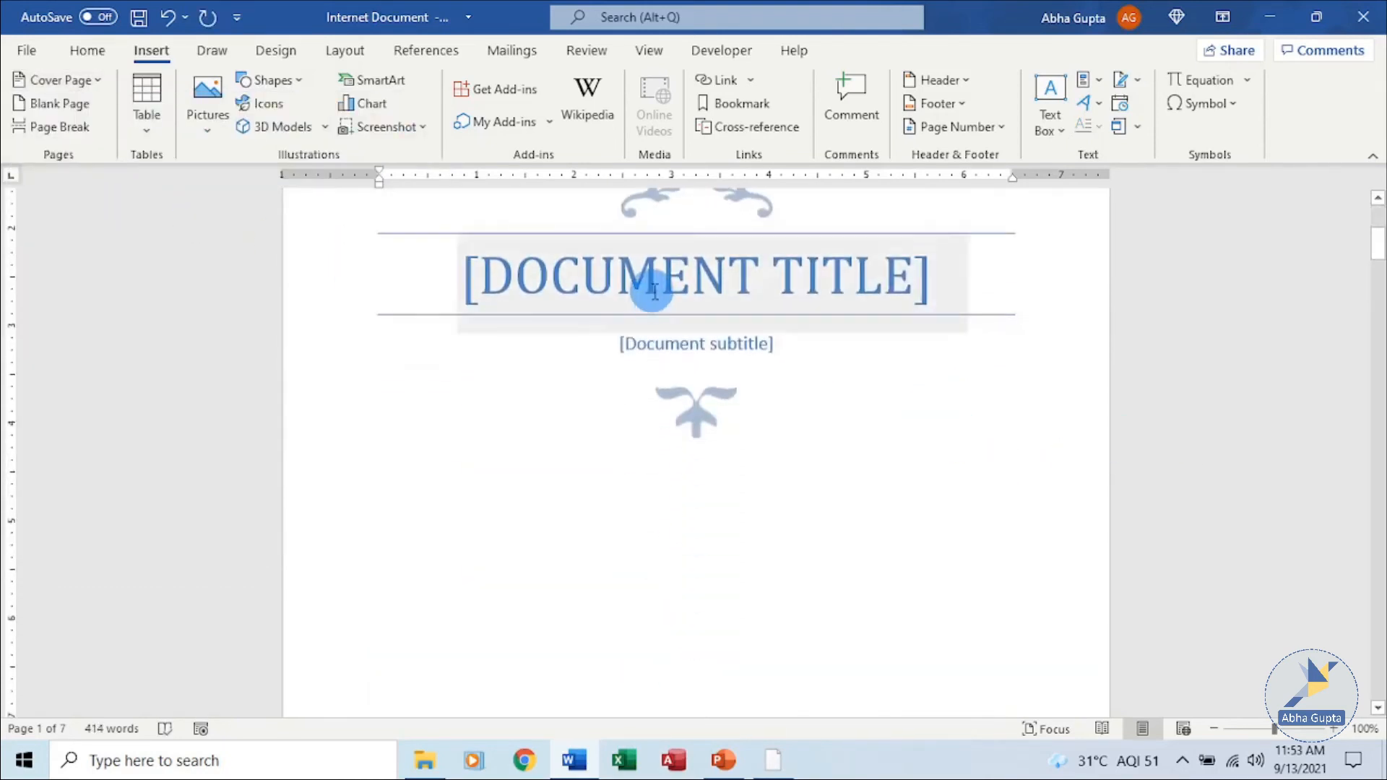
{"action": "left_click", "coordinate": [836, 312]}
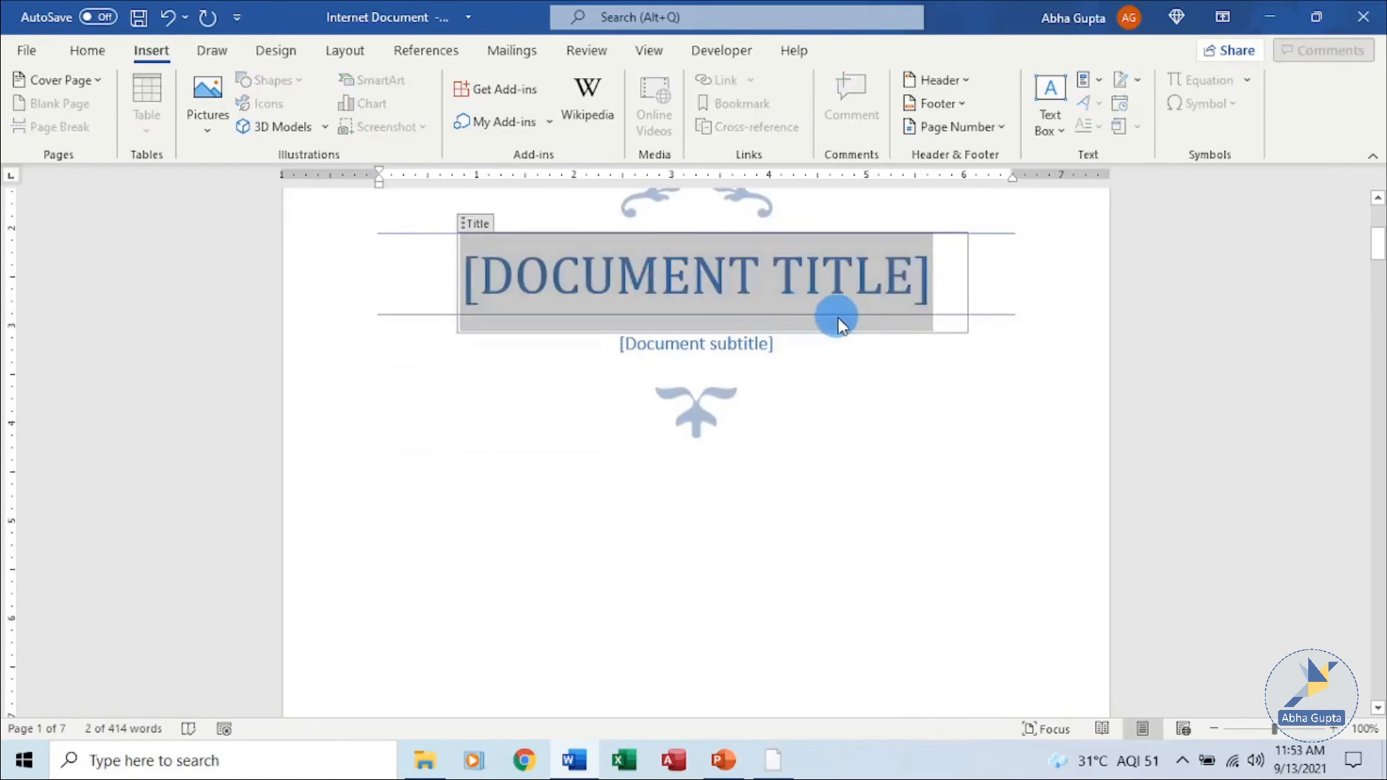
{"action": "type", "text": "IN"}
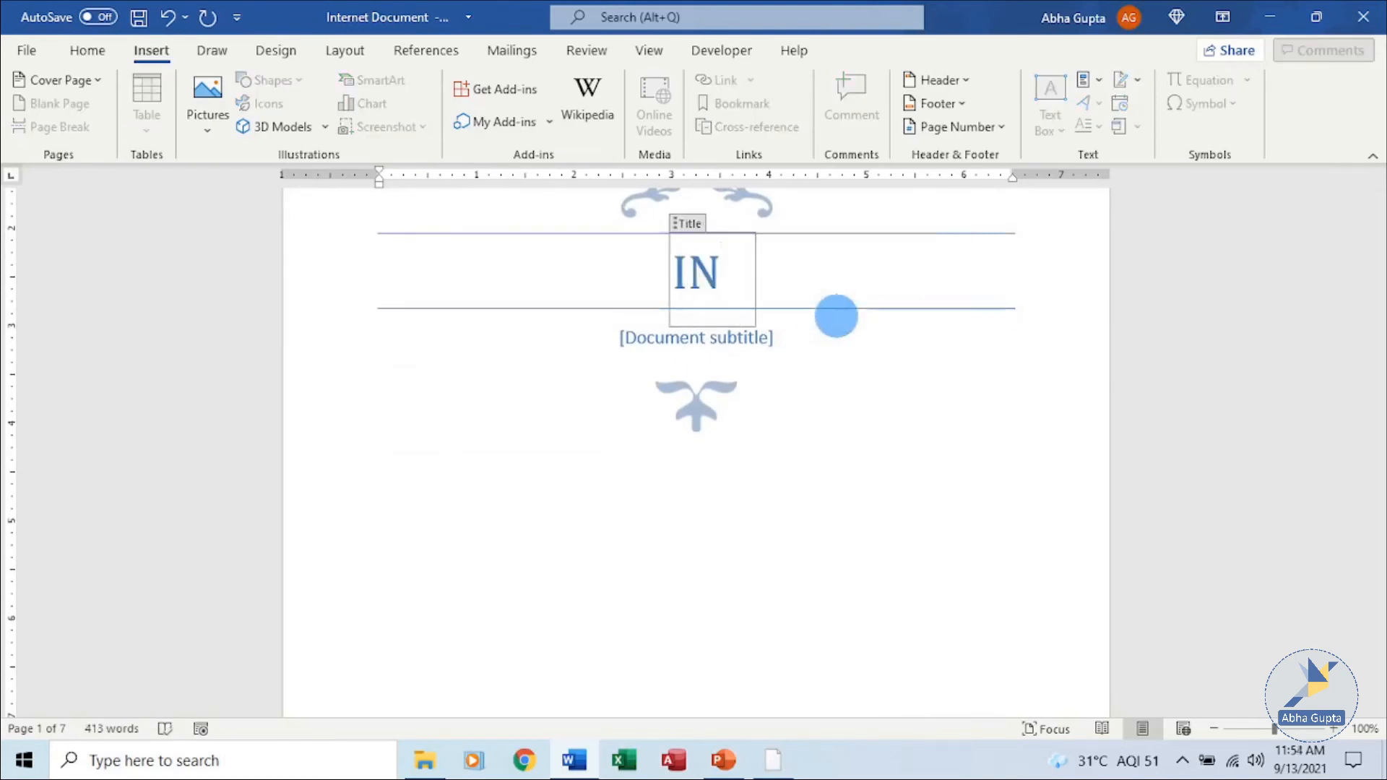
{"action": "type", "text": "TERNET"}
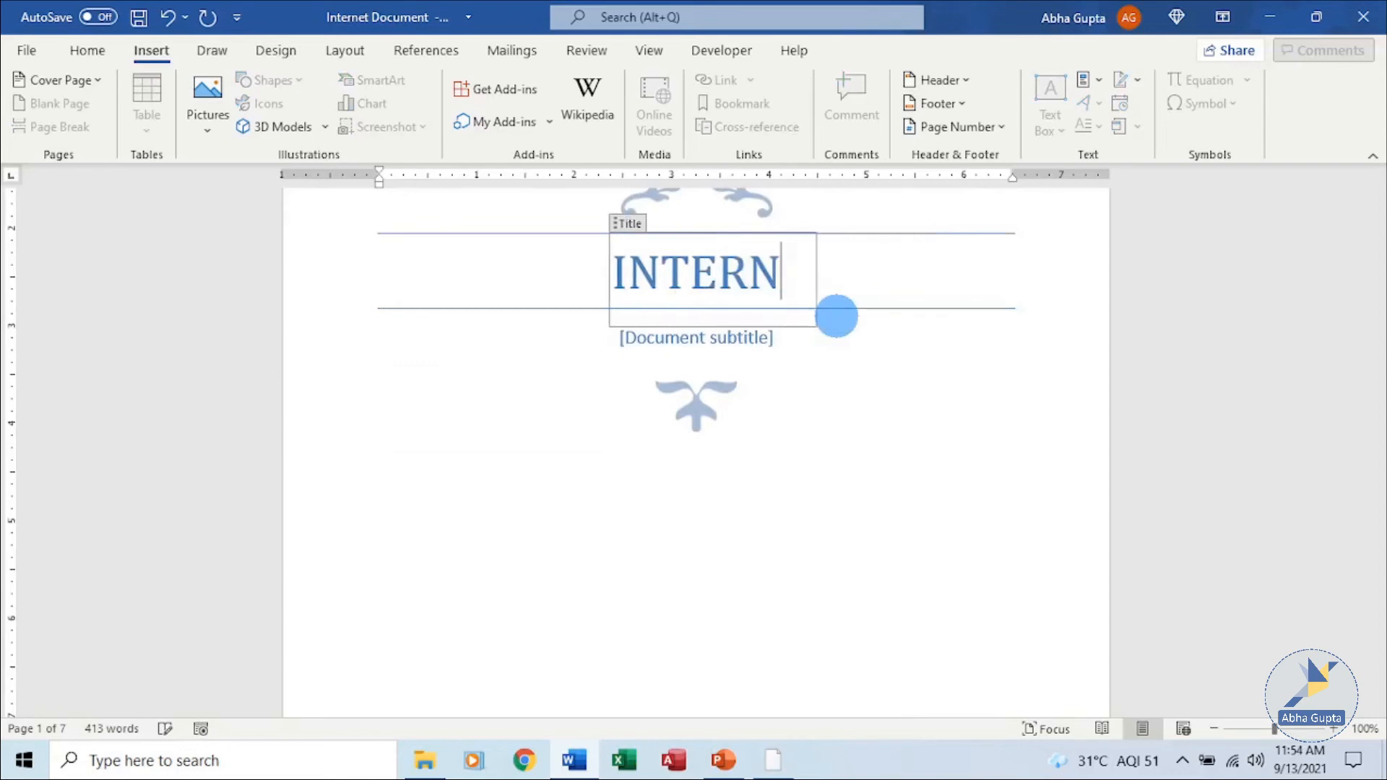
Replace the cover page's document subtitle placeholder with REPORT.
{"action": "left_click", "coordinate": [698, 336]}
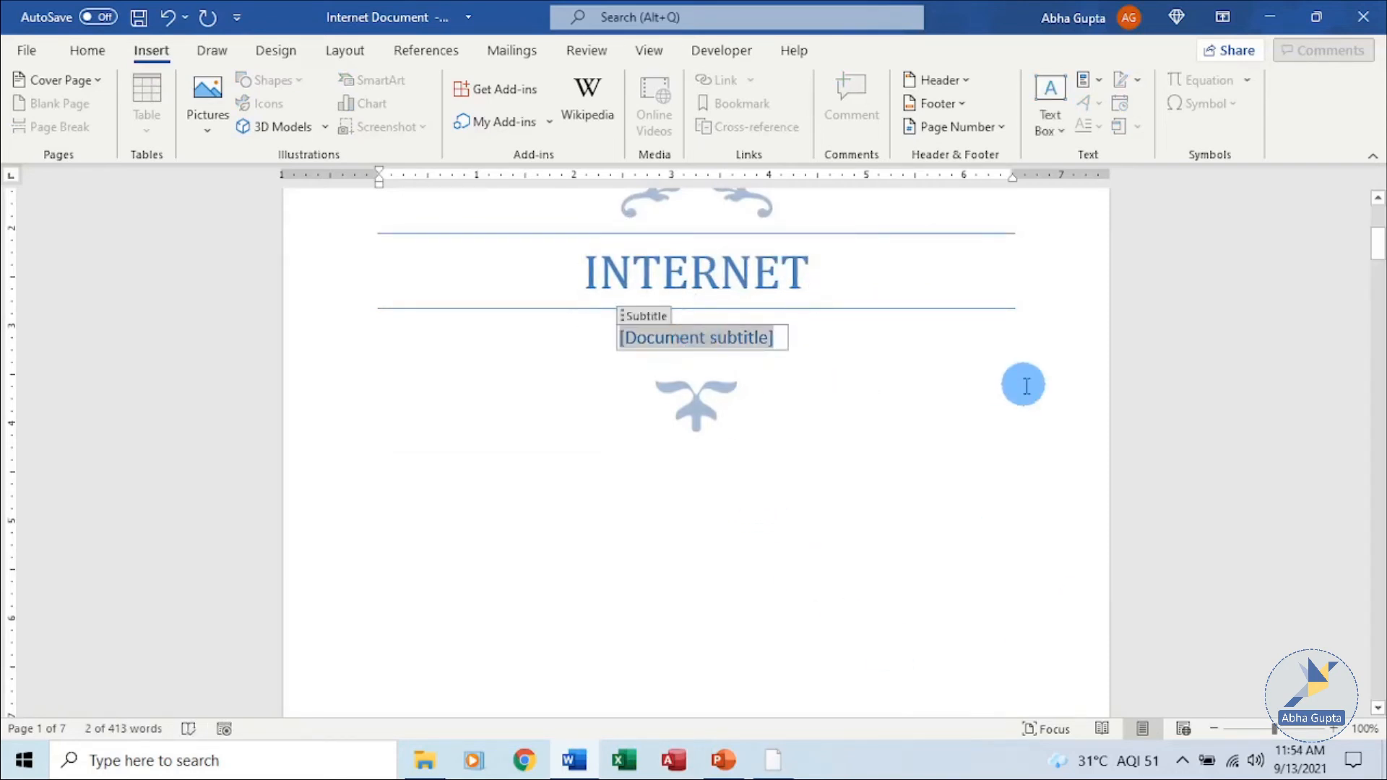
{"action": "type", "text": "REPORT"}
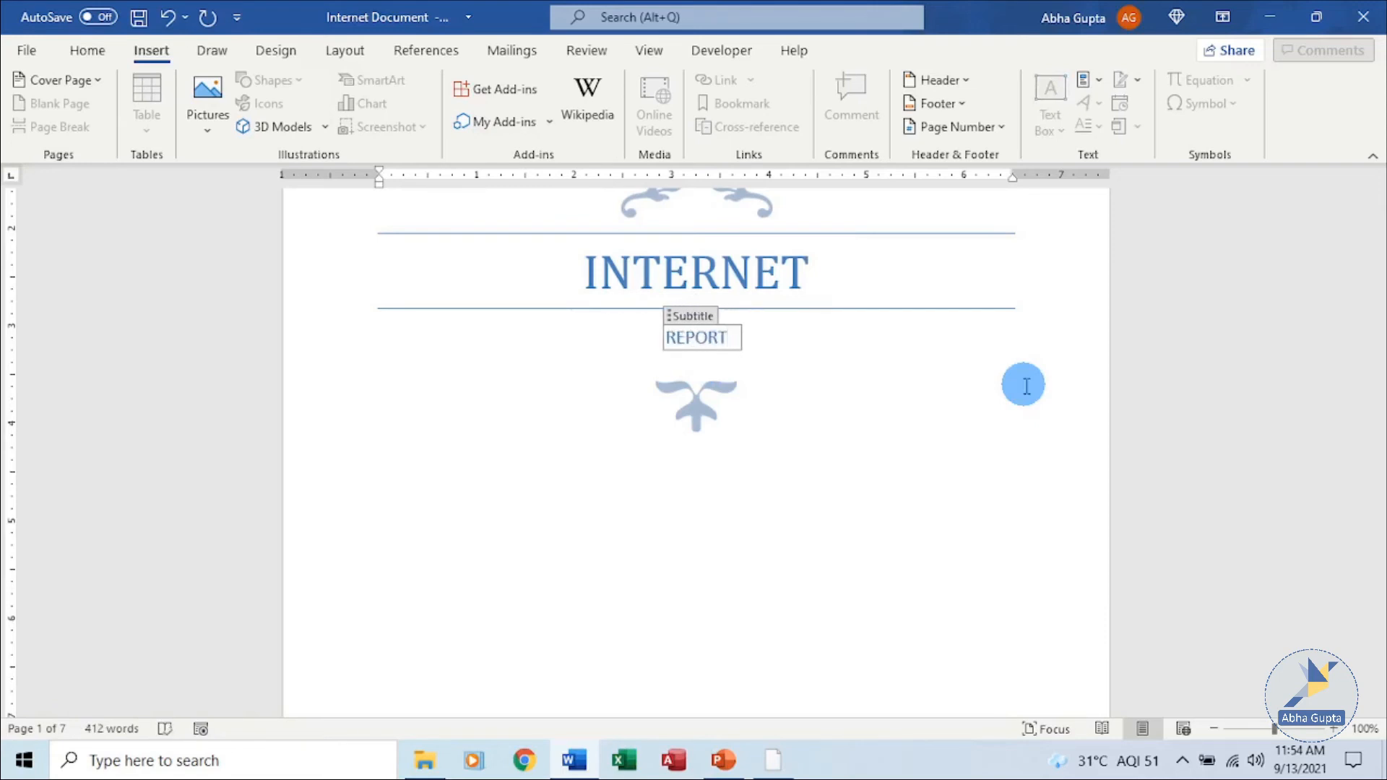
{"action": "left_click", "coordinate": [916, 430]}
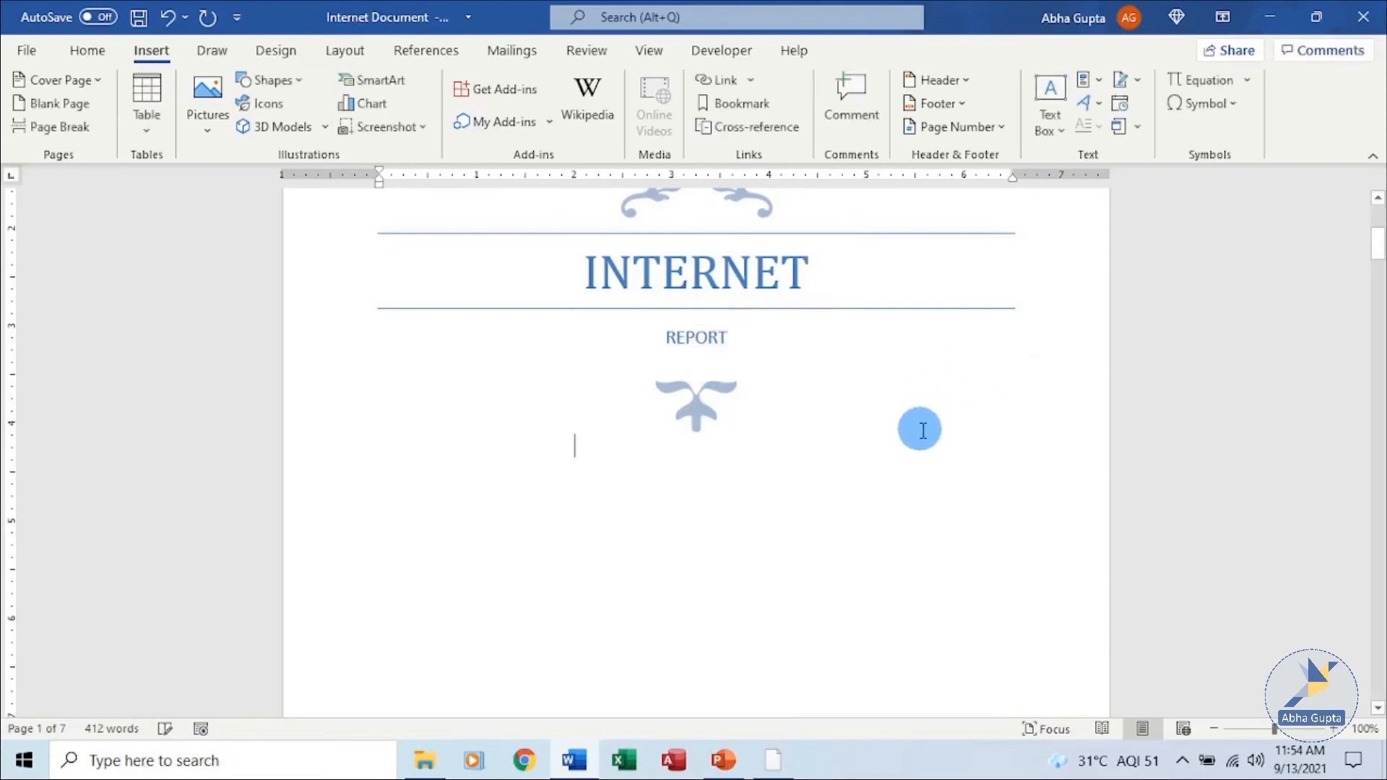
Set the cover page date to September 13, 2021 with the date picker.
{"action": "scroll", "coordinate": [919, 429], "scroll_direction": "down", "scroll_amount": 5}
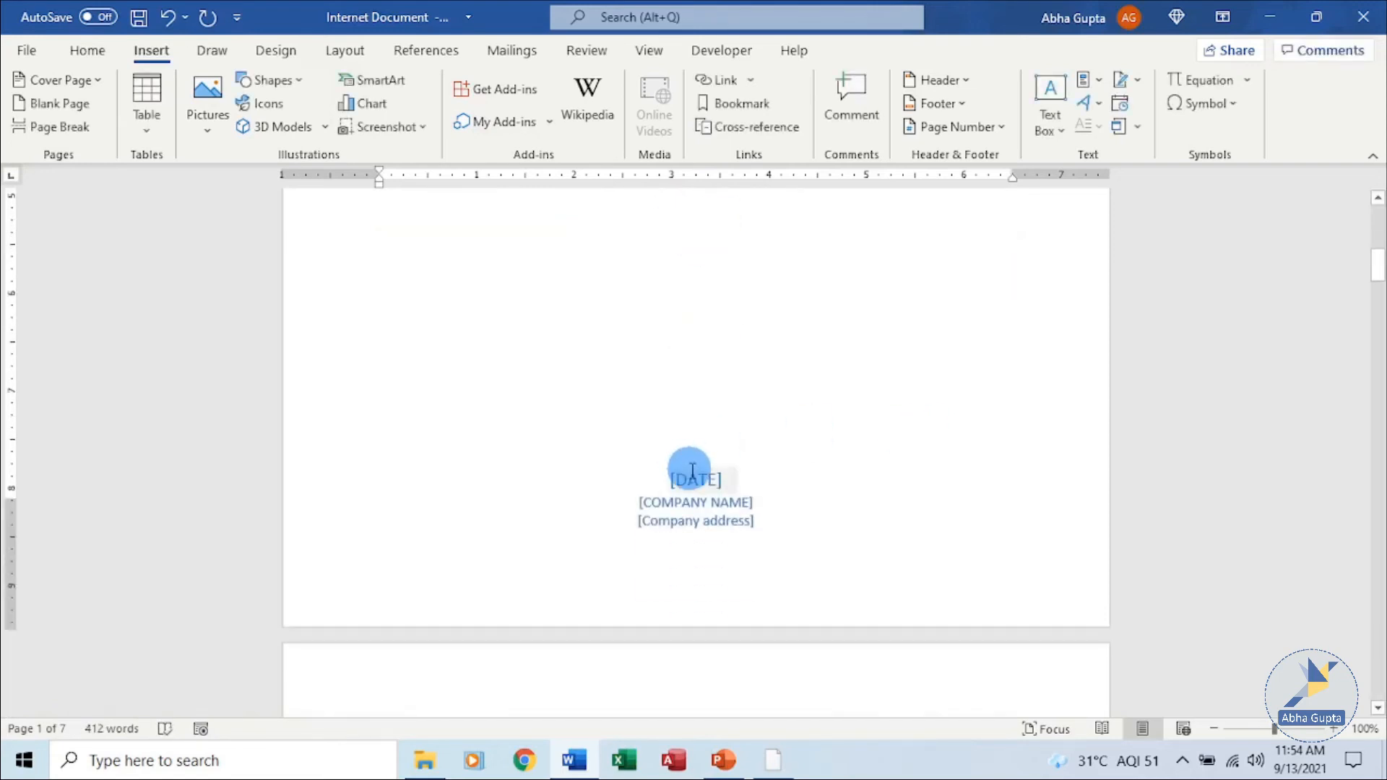
{"action": "left_click", "coordinate": [693, 478]}
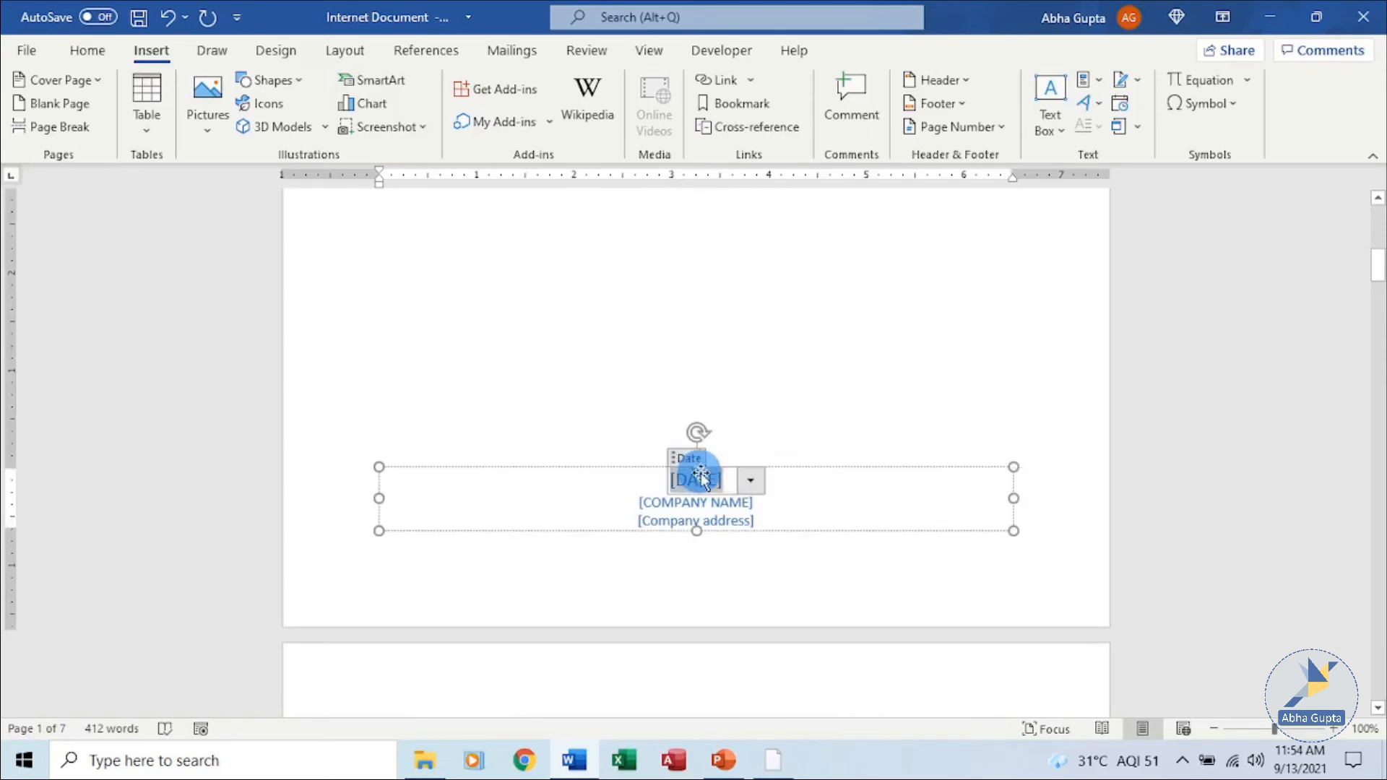
{"action": "left_click", "coordinate": [751, 480]}
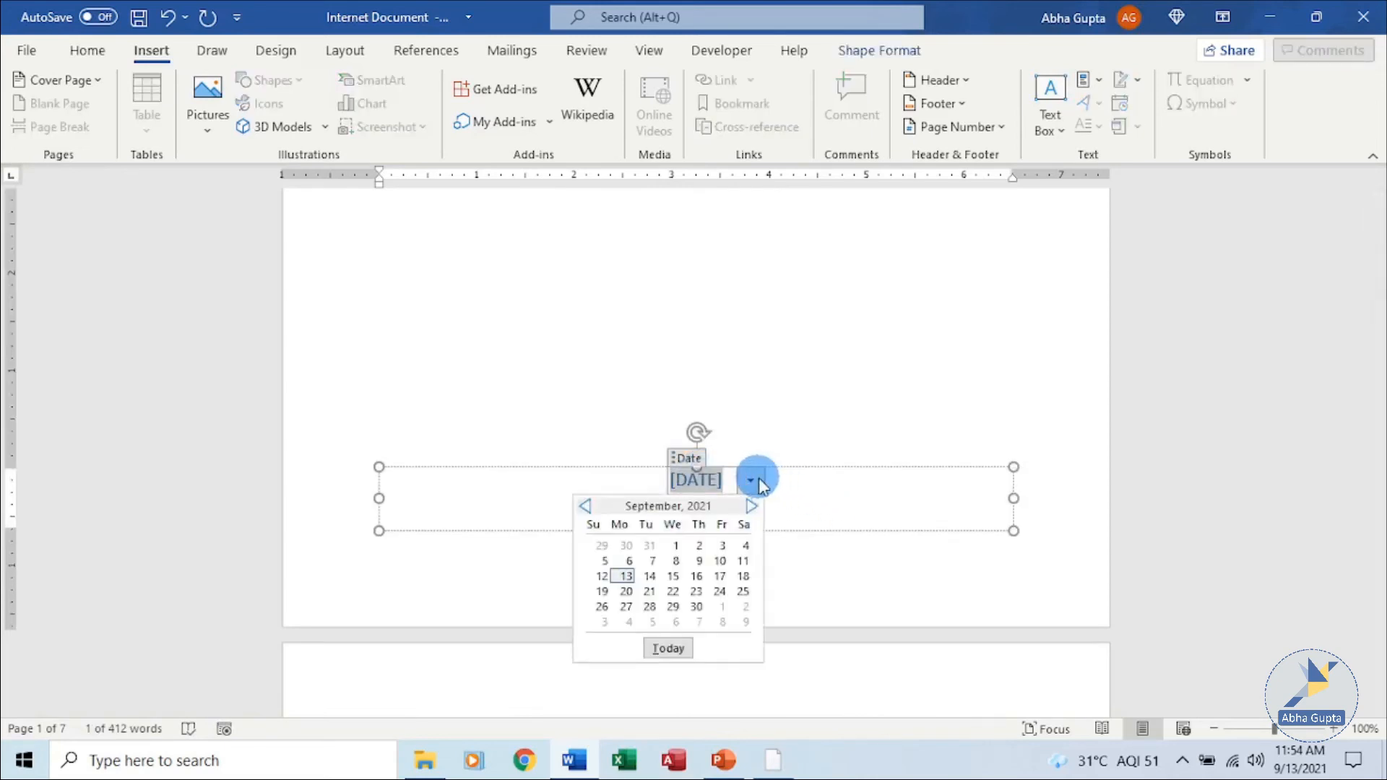
{"action": "left_click", "coordinate": [625, 577]}
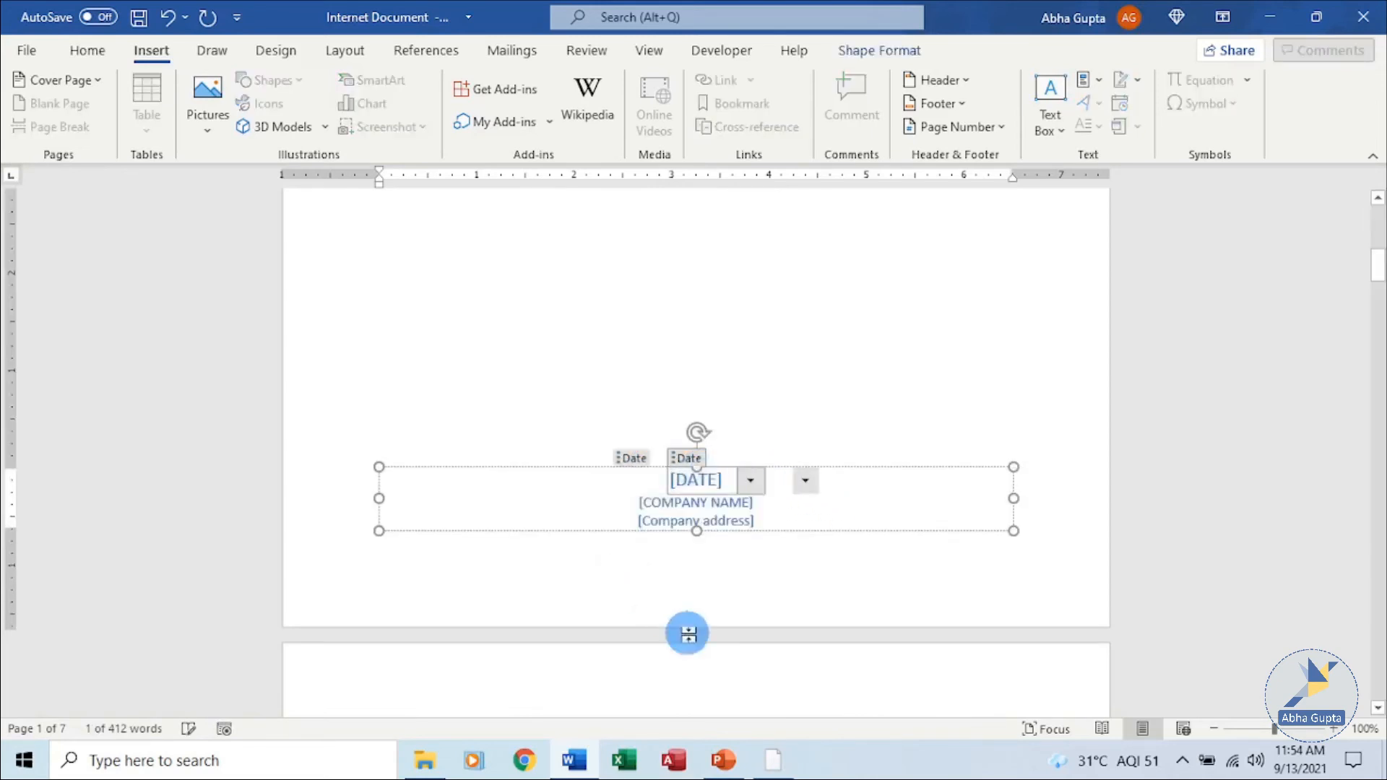
Enter the author's name in the cover page's company name placeholder.
{"action": "left_click", "coordinate": [682, 505]}
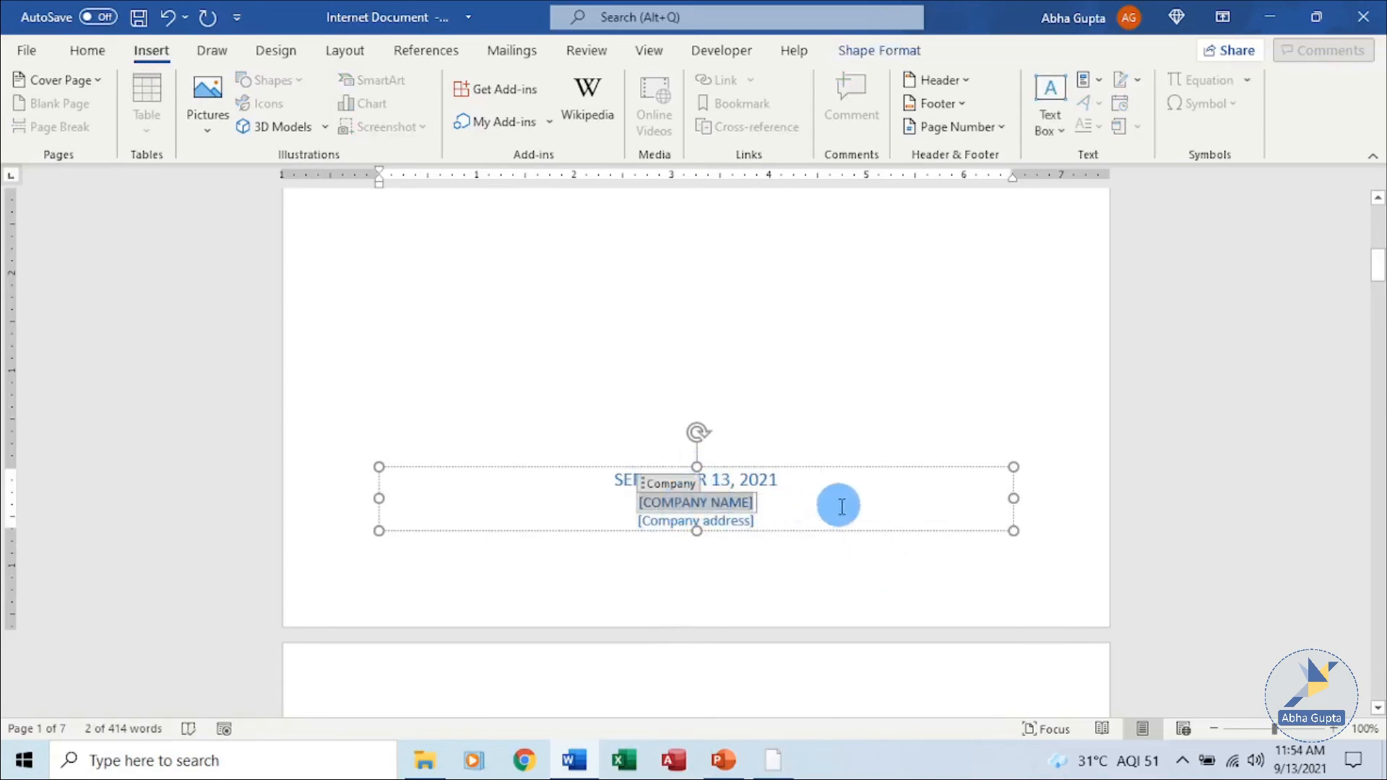
{"action": "type", "text": "AB"}
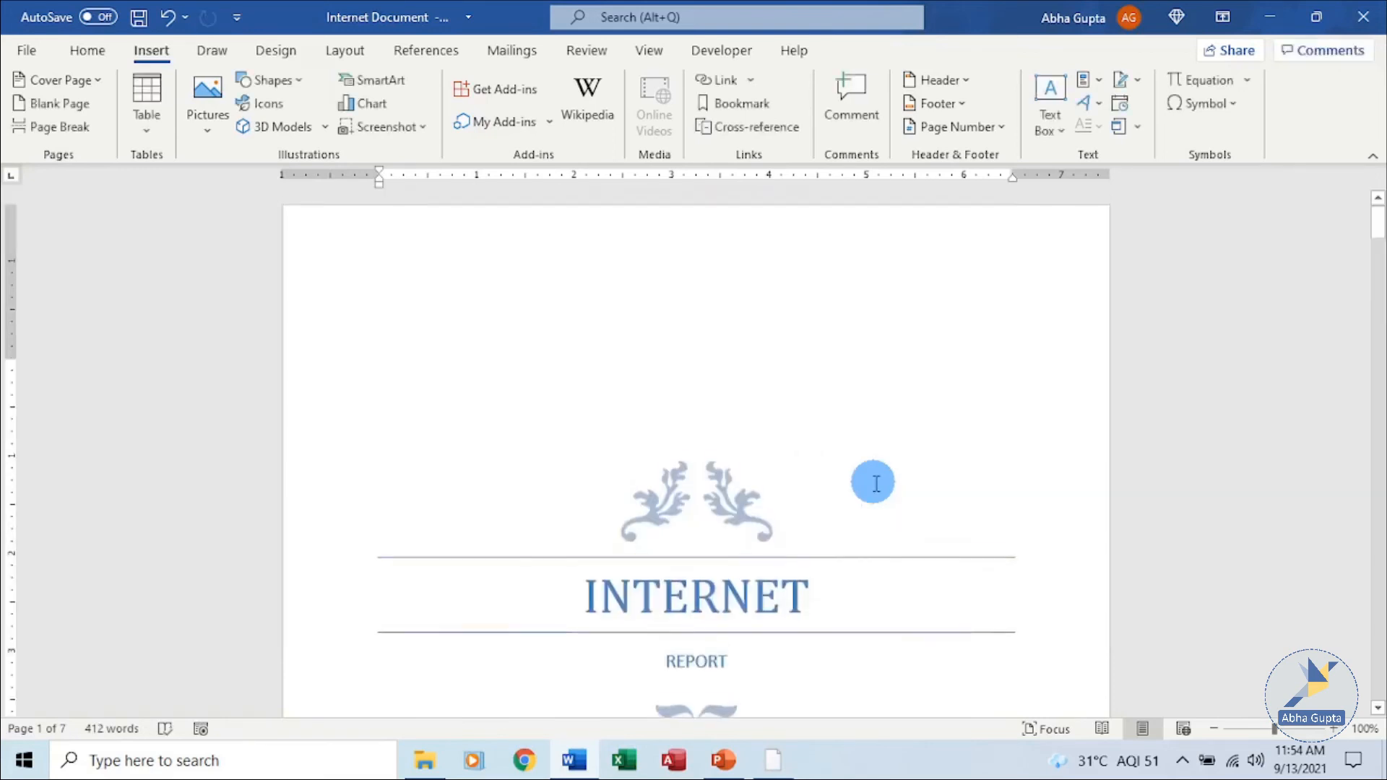
{"action": "scroll", "coordinate": [876, 483], "scroll_direction": "down", "scroll_amount": 15}
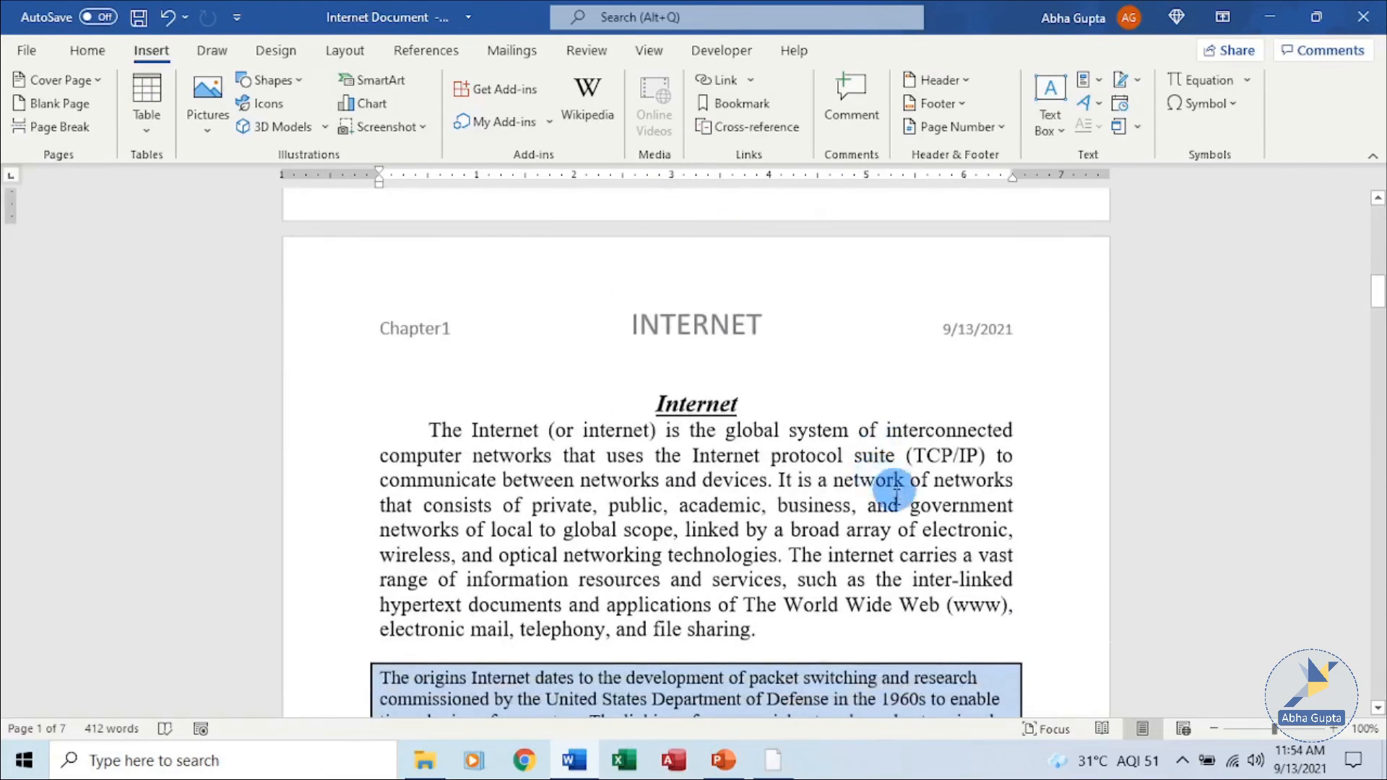
Open the print preview of the document.
{"action": "scroll", "coordinate": [867, 506], "scroll_direction": "down", "scroll_amount": 5}
{"action": "scroll", "coordinate": [867, 506], "scroll_direction": "down", "scroll_amount": 1}
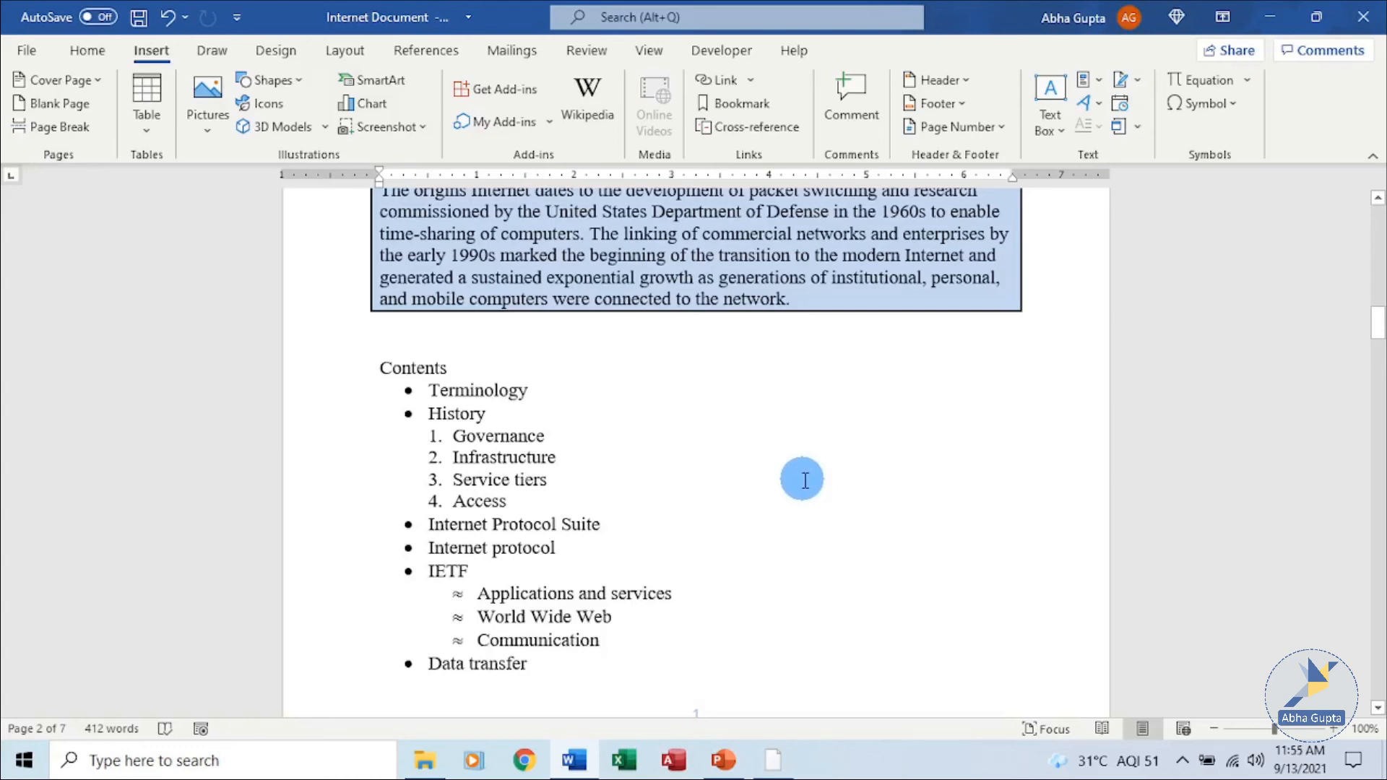
{"action": "key", "text": "ctrl+p"}
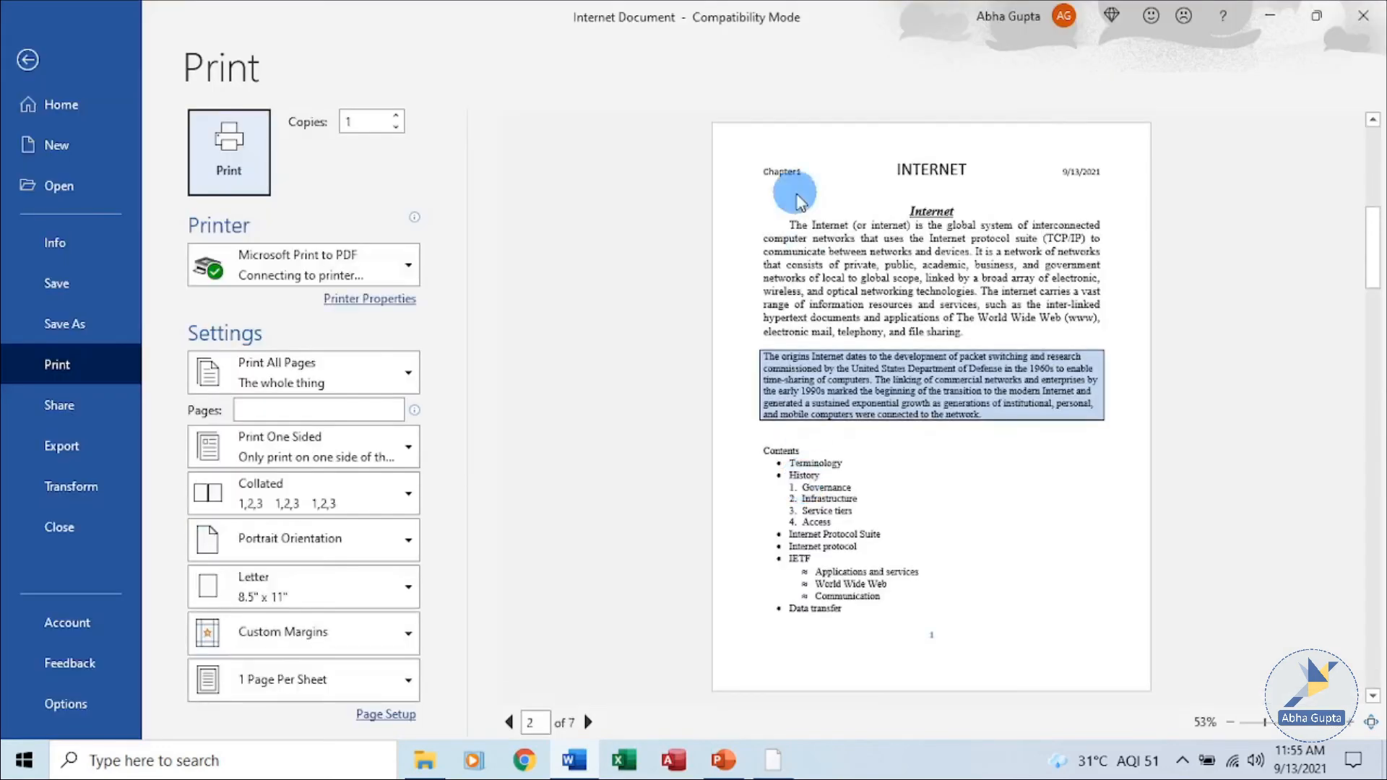
{"action": "left_click", "coordinate": [30, 59]}
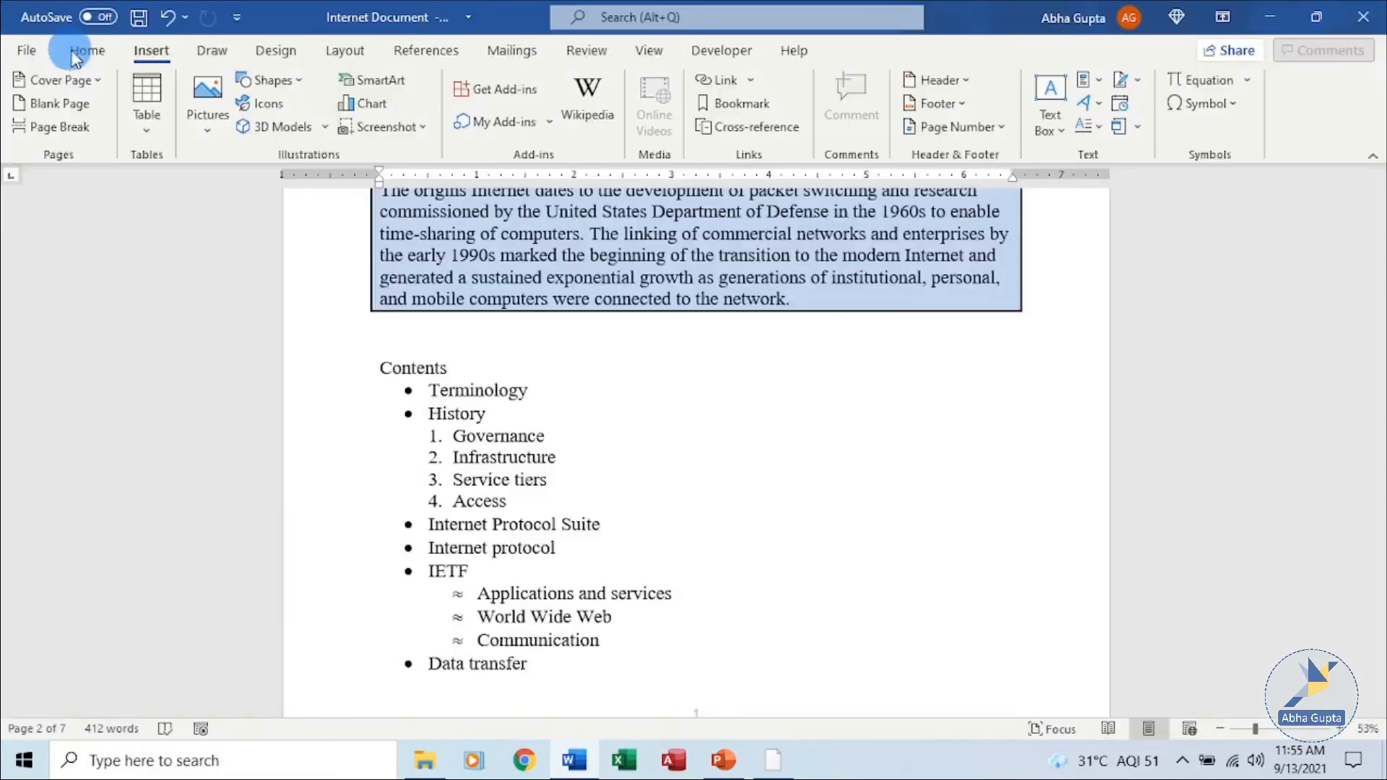
{"action": "left_click", "coordinate": [30, 53]}
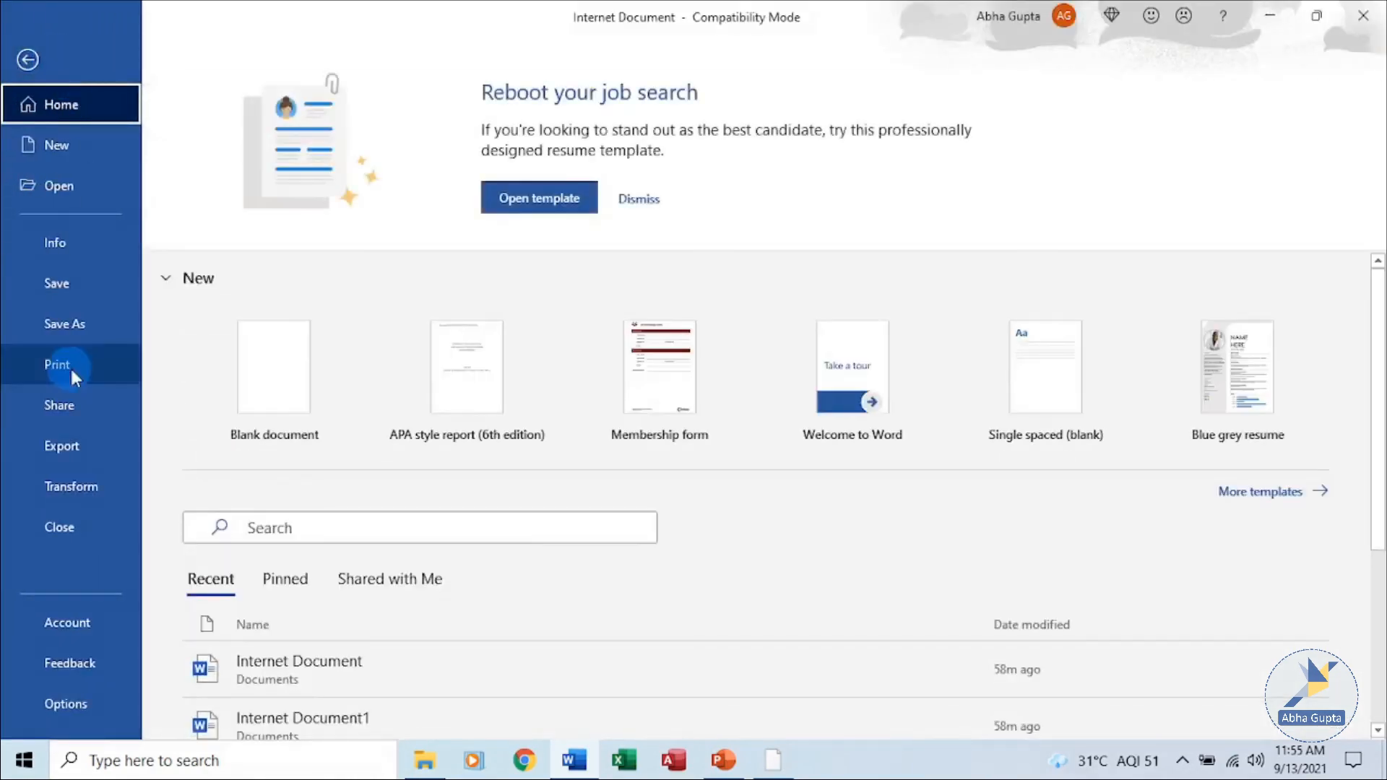
{"action": "left_click", "coordinate": [286, 388]}
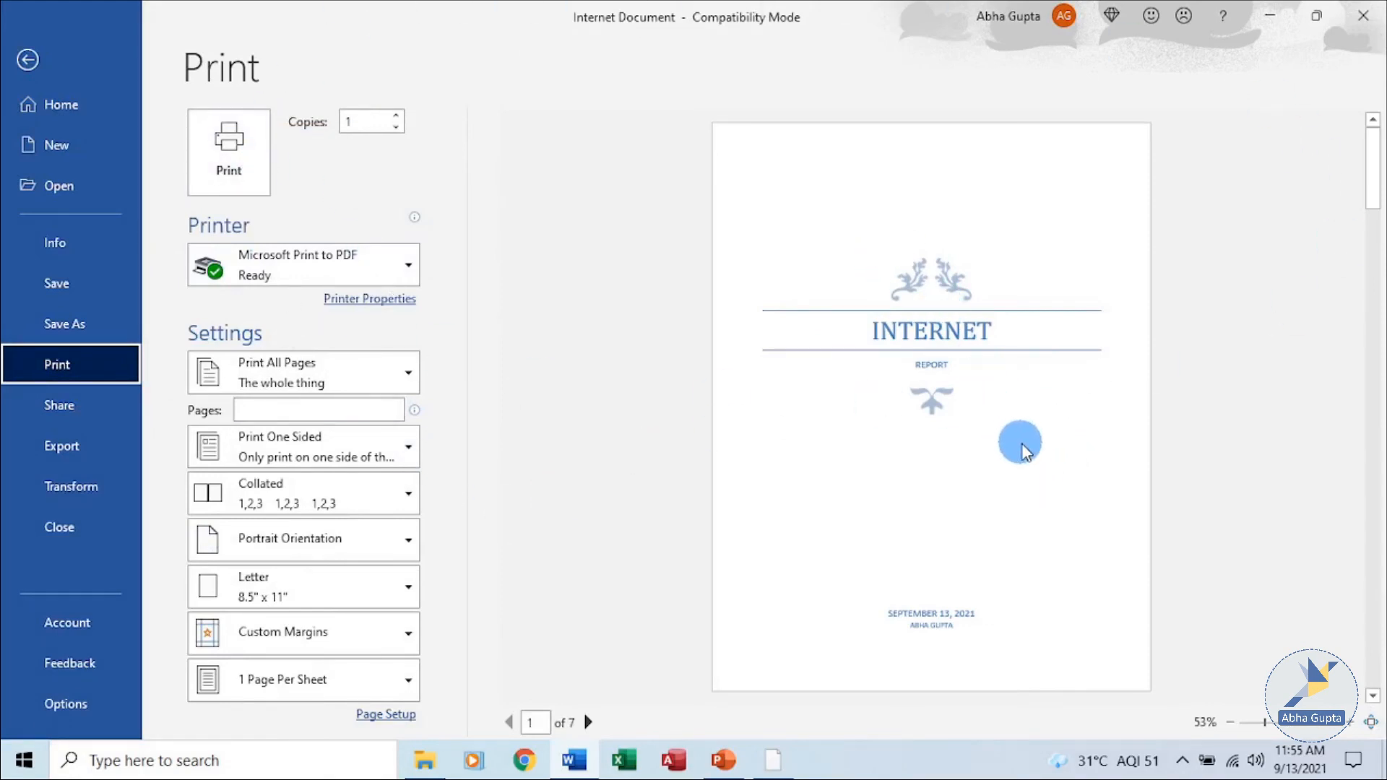
Review the cover page and following pages in the print preview, zooming in and out.
{"action": "scroll", "coordinate": [1026, 451], "scroll_direction": "down", "scroll_amount": 1}
{"action": "scroll", "coordinate": [1026, 452], "scroll_direction": "up", "scroll_amount": 1}
{"action": "left_click", "coordinate": [1349, 723]}
{"action": "left_click", "coordinate": [1350, 723]}
{"action": "left_click", "coordinate": [1349, 723]}
{"action": "scroll", "coordinate": [1322, 661], "scroll_direction": "down", "scroll_amount": 3}
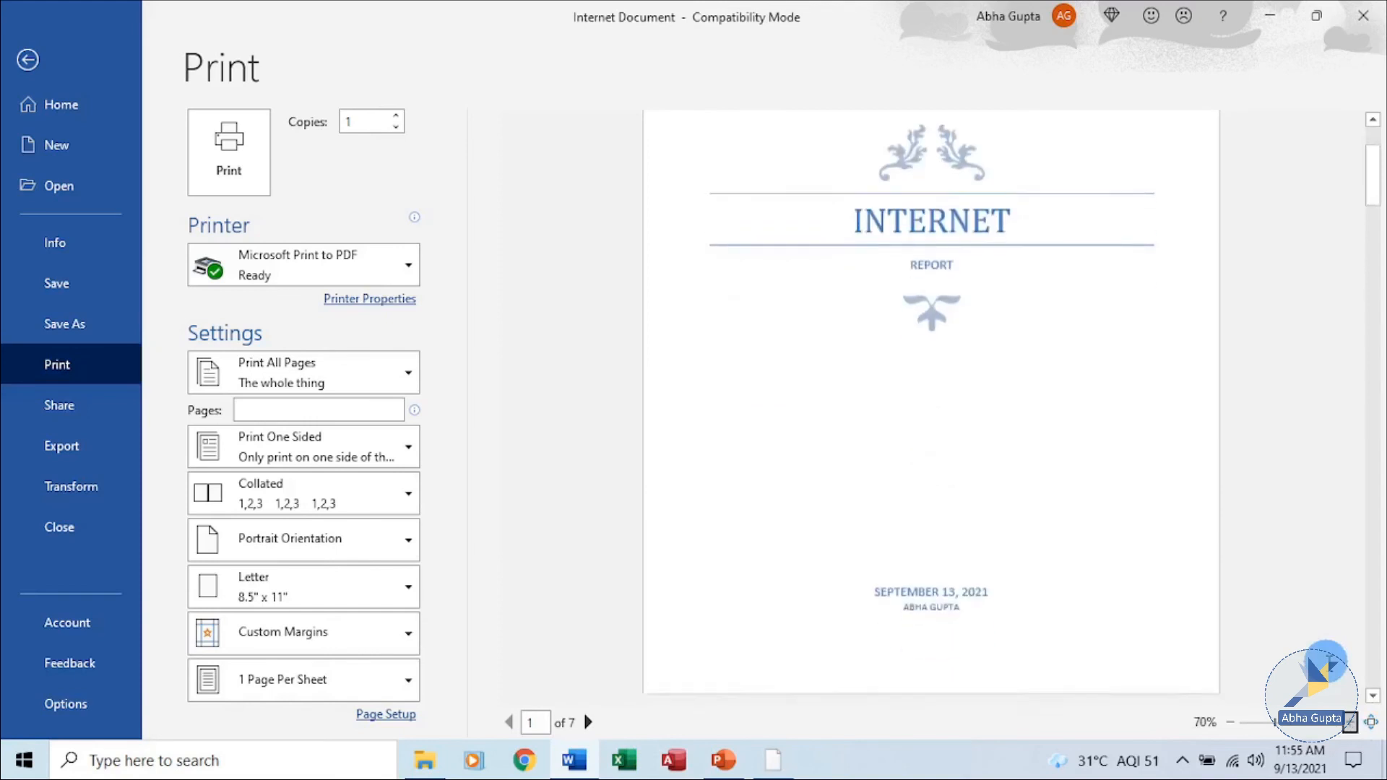
{"action": "left_click", "coordinate": [1231, 722]}
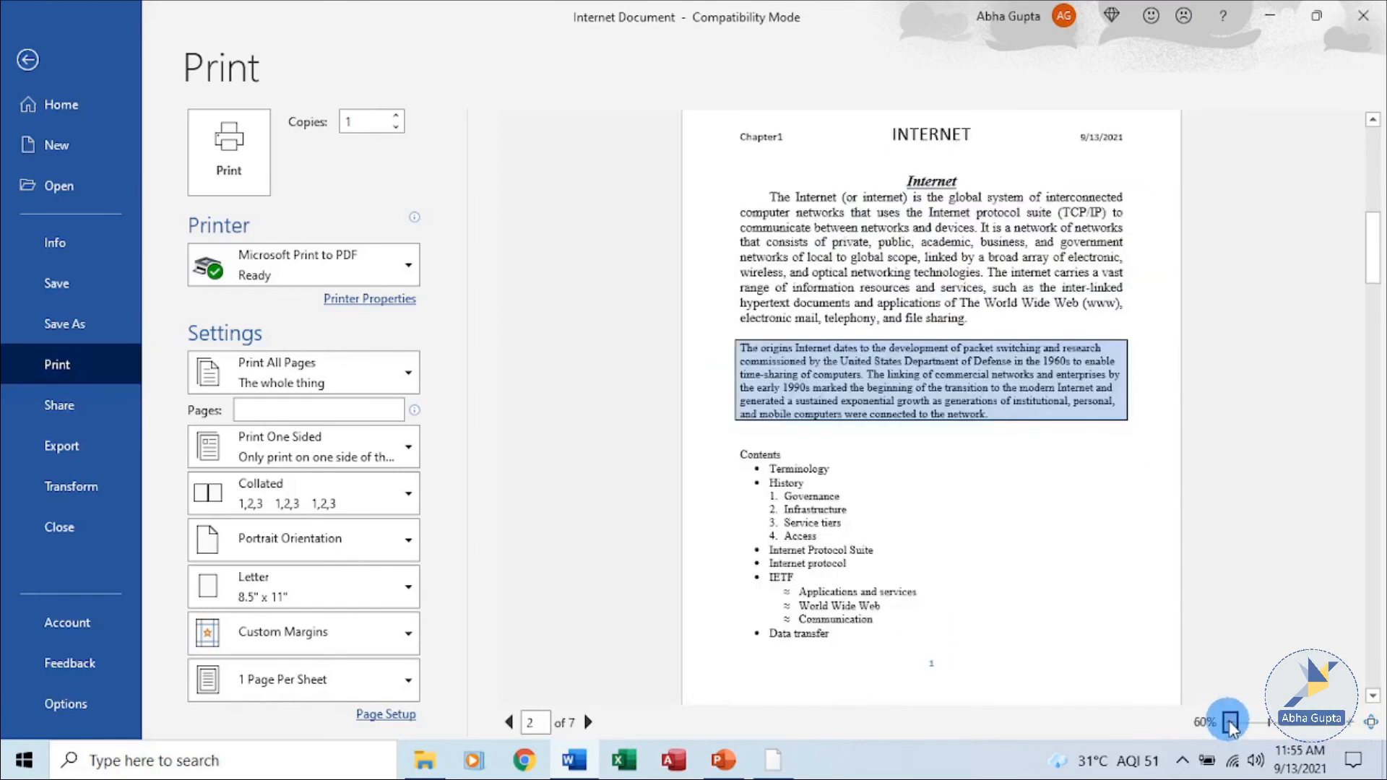
{"action": "scroll", "coordinate": [1105, 220], "scroll_direction": "up", "scroll_amount": 1}
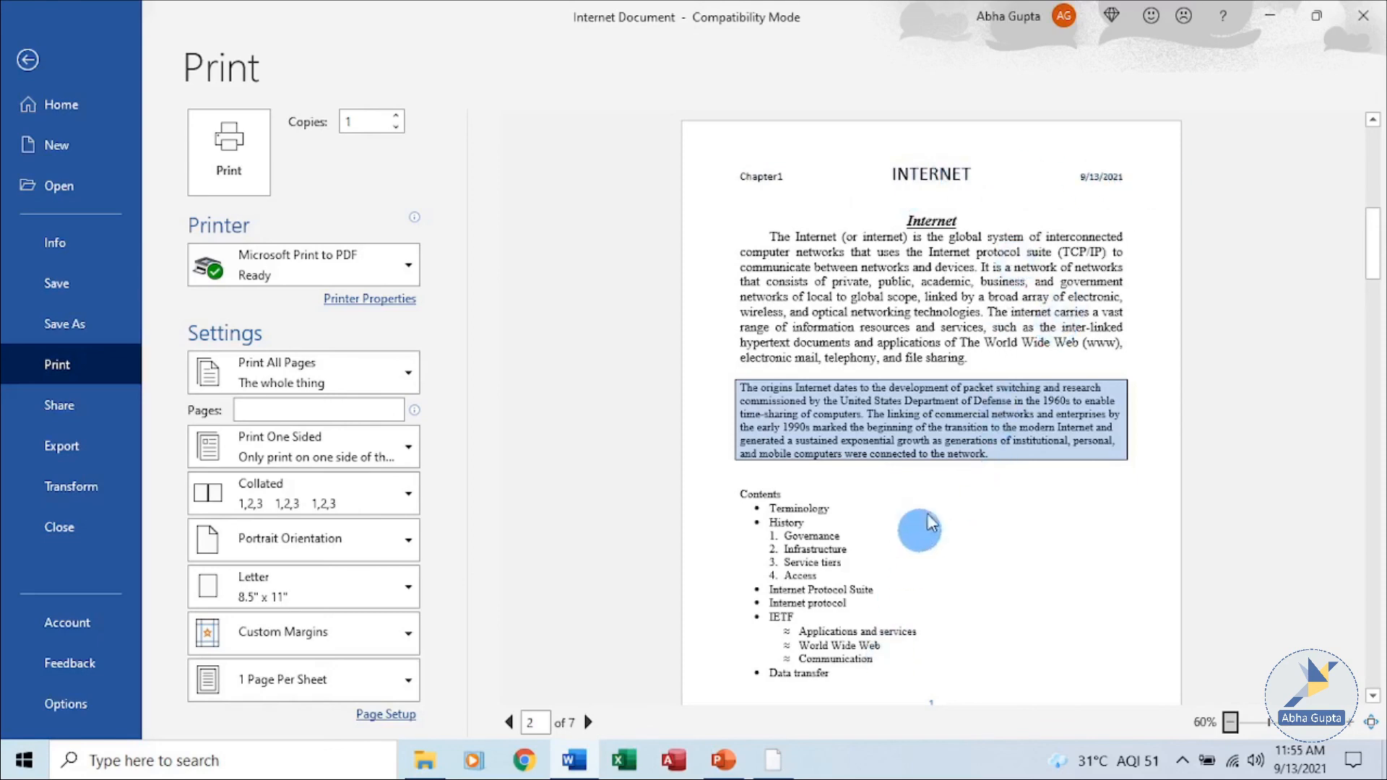
{"action": "scroll", "coordinate": [943, 516], "scroll_direction": "down", "scroll_amount": 1}
{"action": "scroll", "coordinate": [948, 533], "scroll_direction": "down", "scroll_amount": 1}
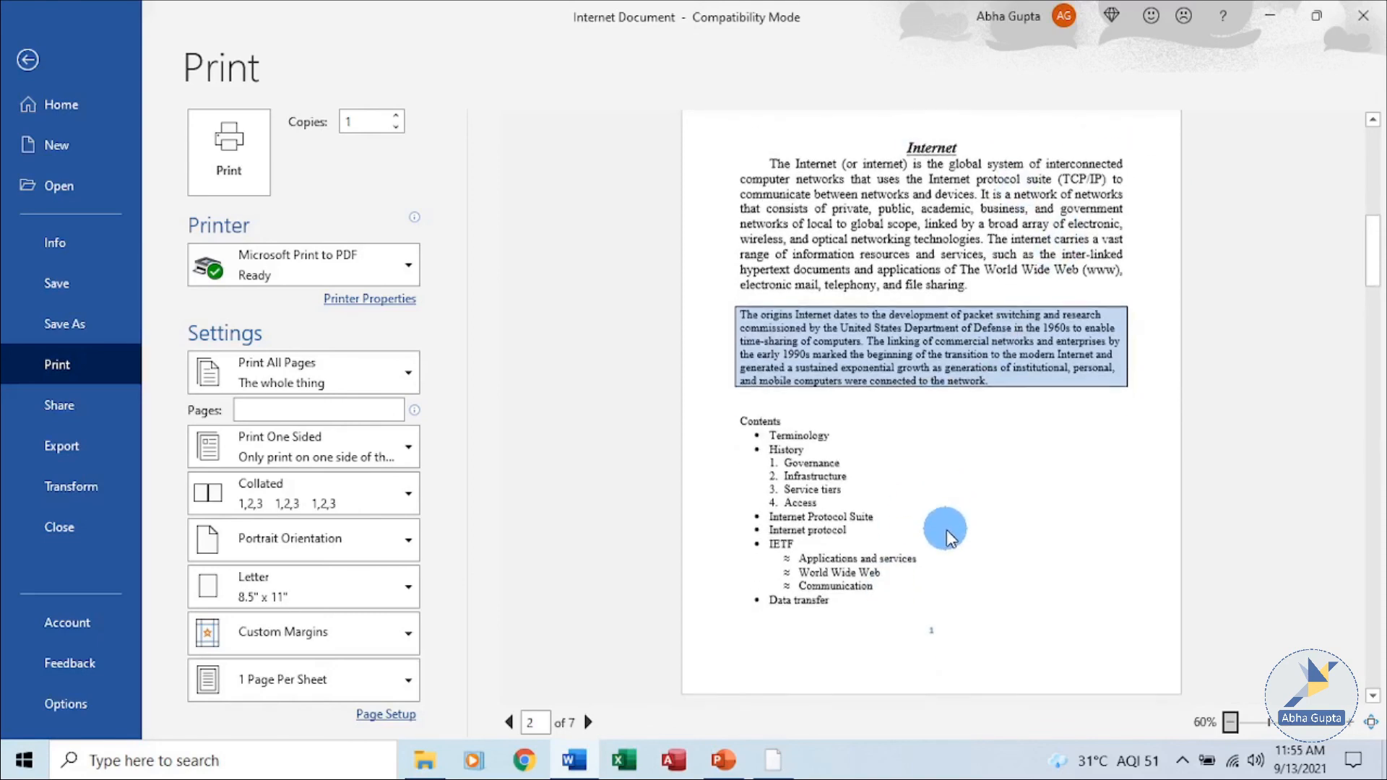
{"action": "scroll", "coordinate": [948, 533], "scroll_direction": "down", "scroll_amount": 2}
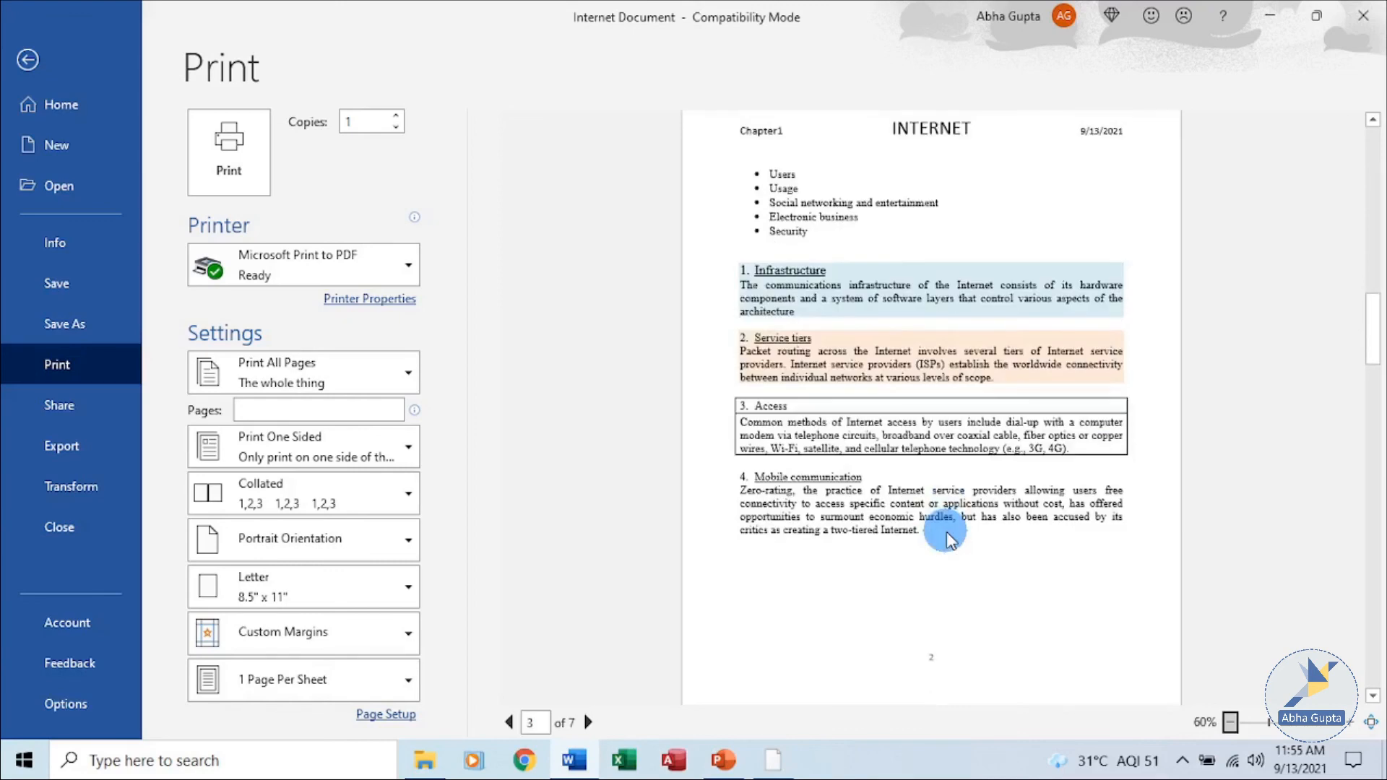
{"action": "scroll", "coordinate": [949, 533], "scroll_direction": "up", "scroll_amount": 2}
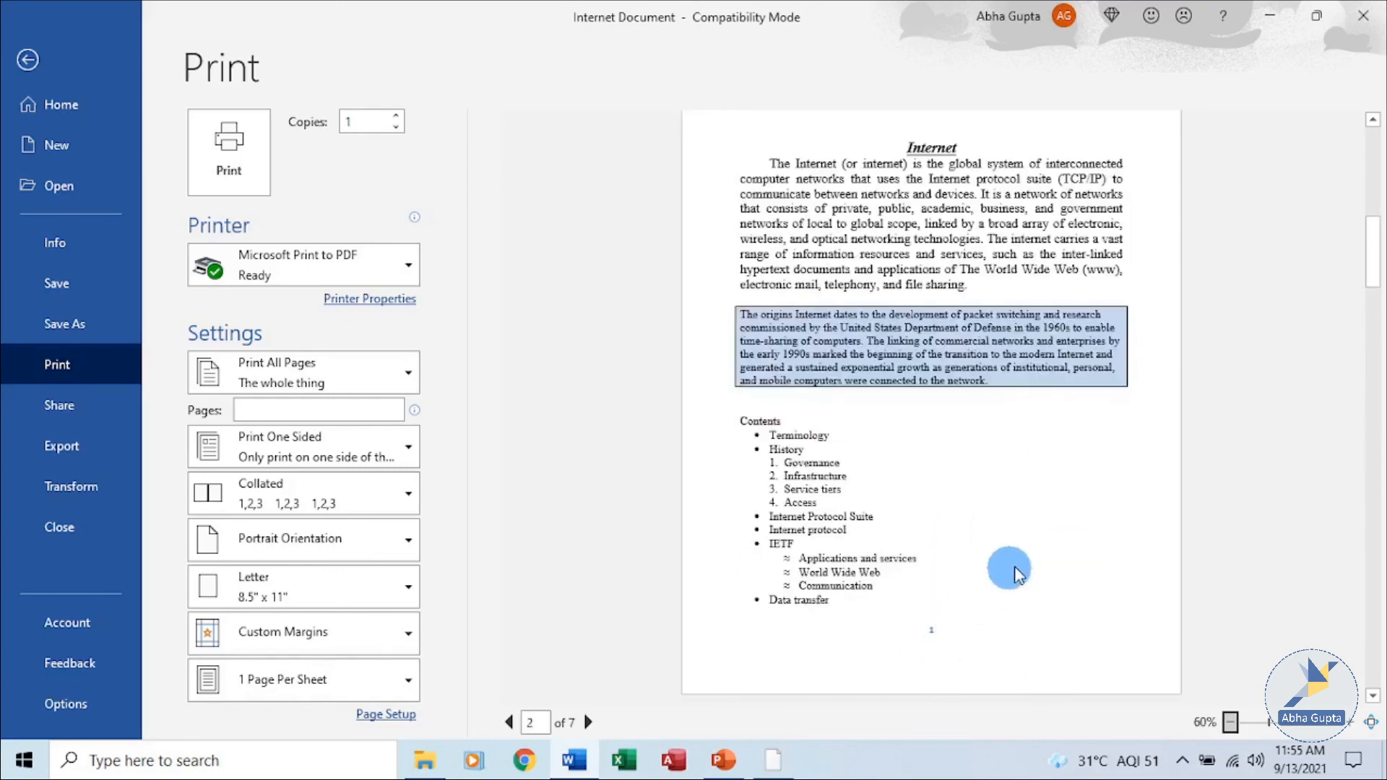
{"action": "scroll", "coordinate": [1012, 563], "scroll_direction": "down", "scroll_amount": 1}
{"action": "scroll", "coordinate": [987, 466], "scroll_direction": "down", "scroll_amount": 2}
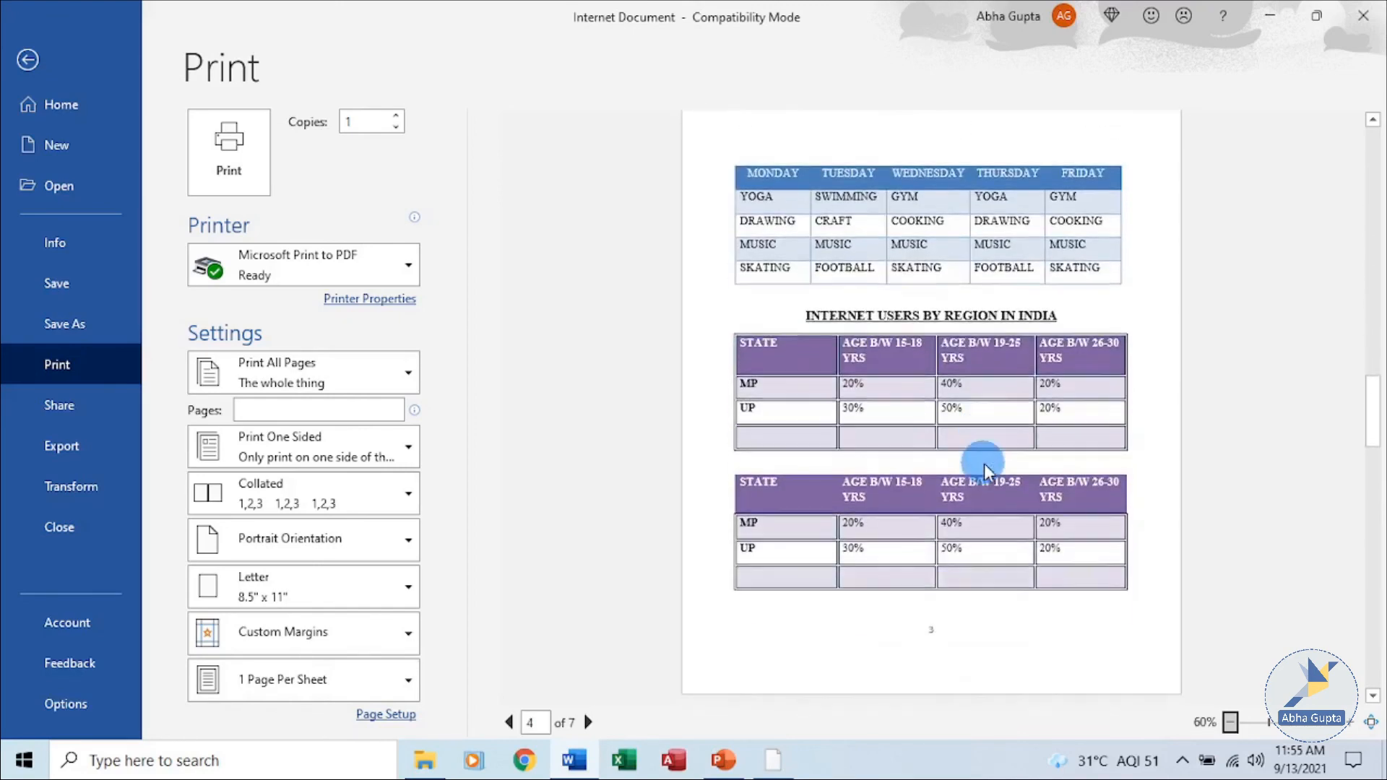
{"action": "scroll", "coordinate": [980, 465], "scroll_direction": "up", "scroll_amount": 2}
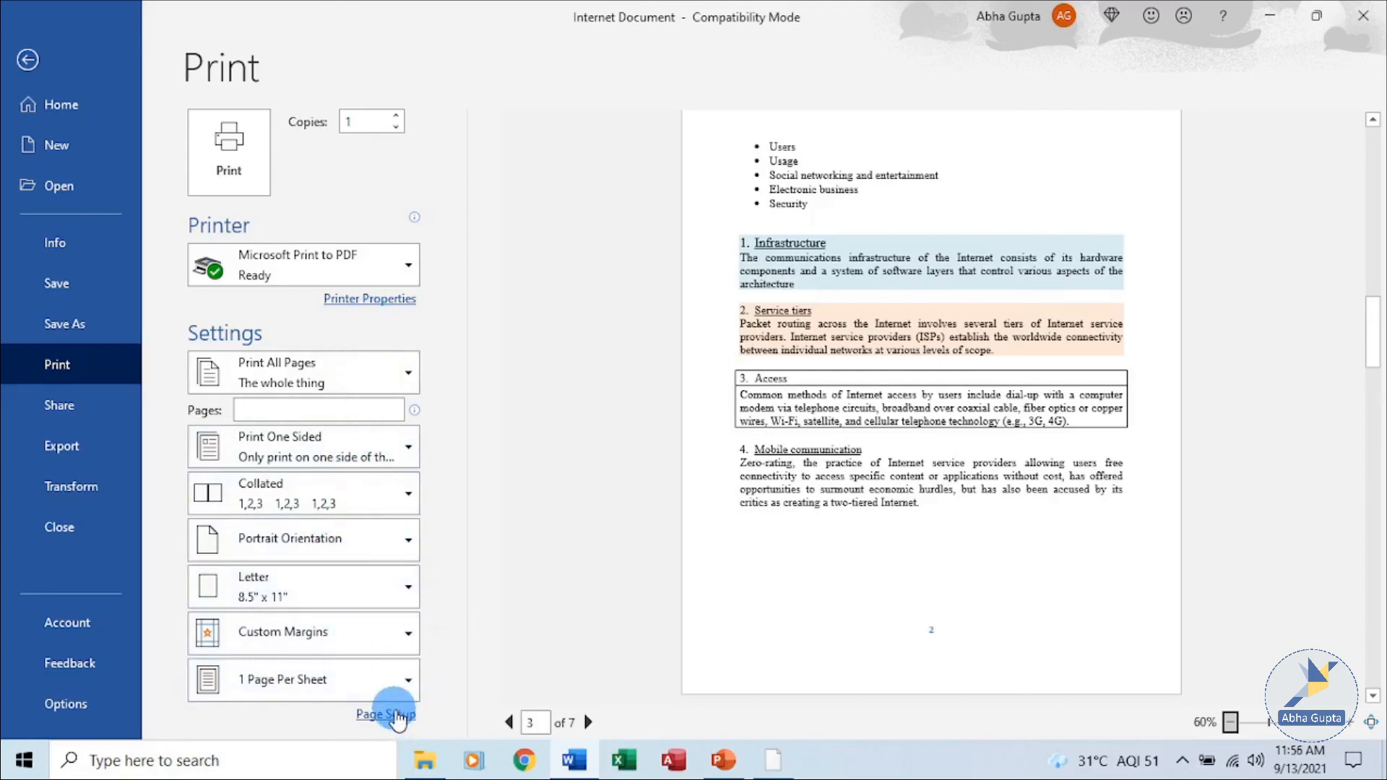
Open Page Setup from the print preview to inspect the paper and margin settings, then close it.
{"action": "left_click", "coordinate": [396, 715]}
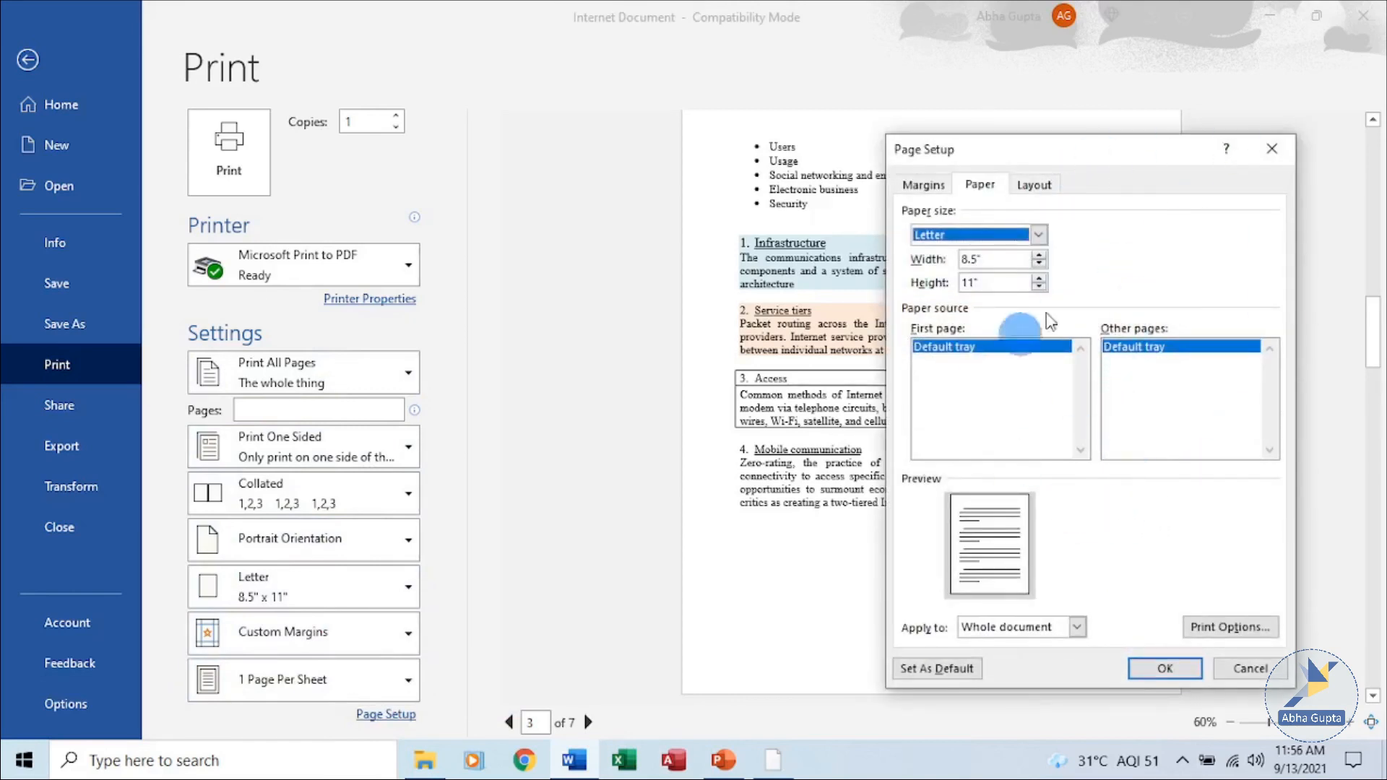
{"action": "left_click", "coordinate": [925, 185]}
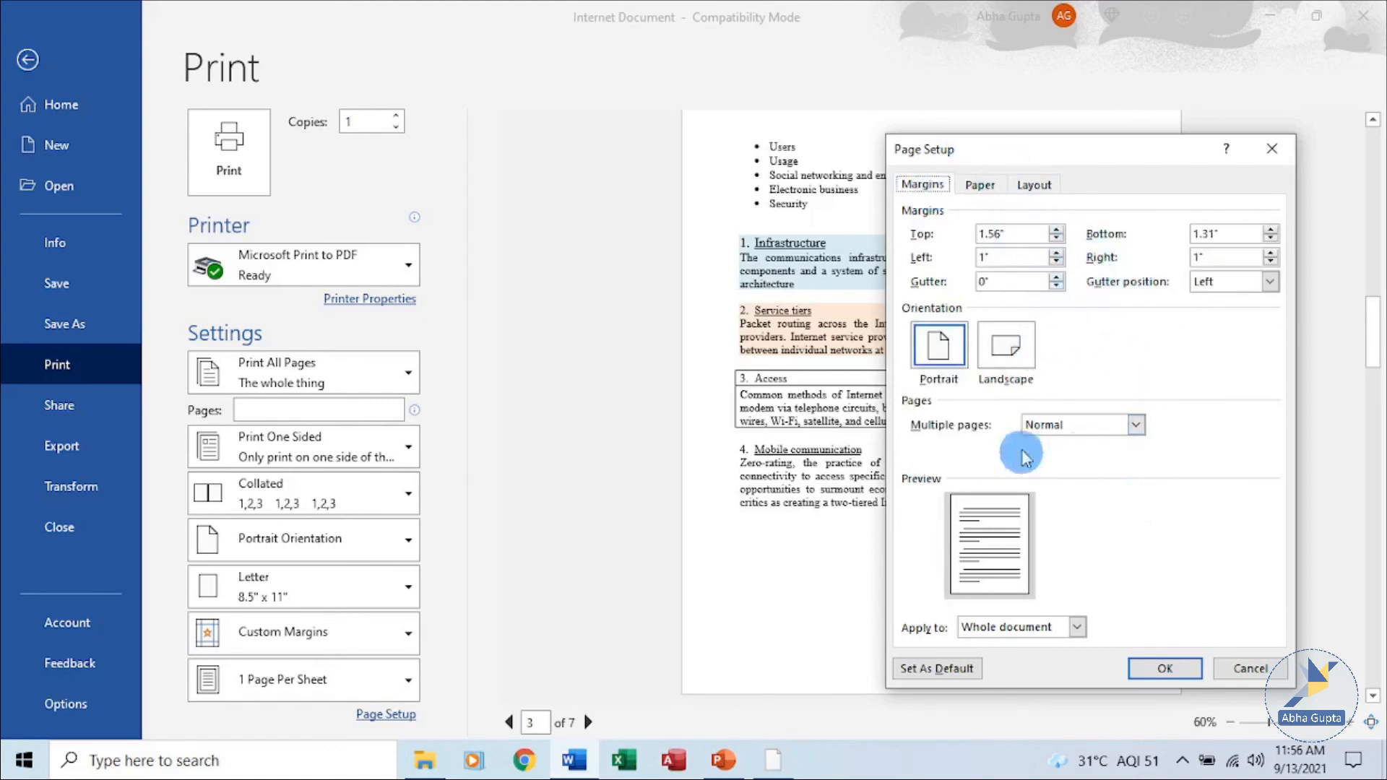
{"action": "left_click", "coordinate": [1271, 149]}
{"action": "scroll", "coordinate": [968, 350], "scroll_direction": "up", "scroll_amount": 10}
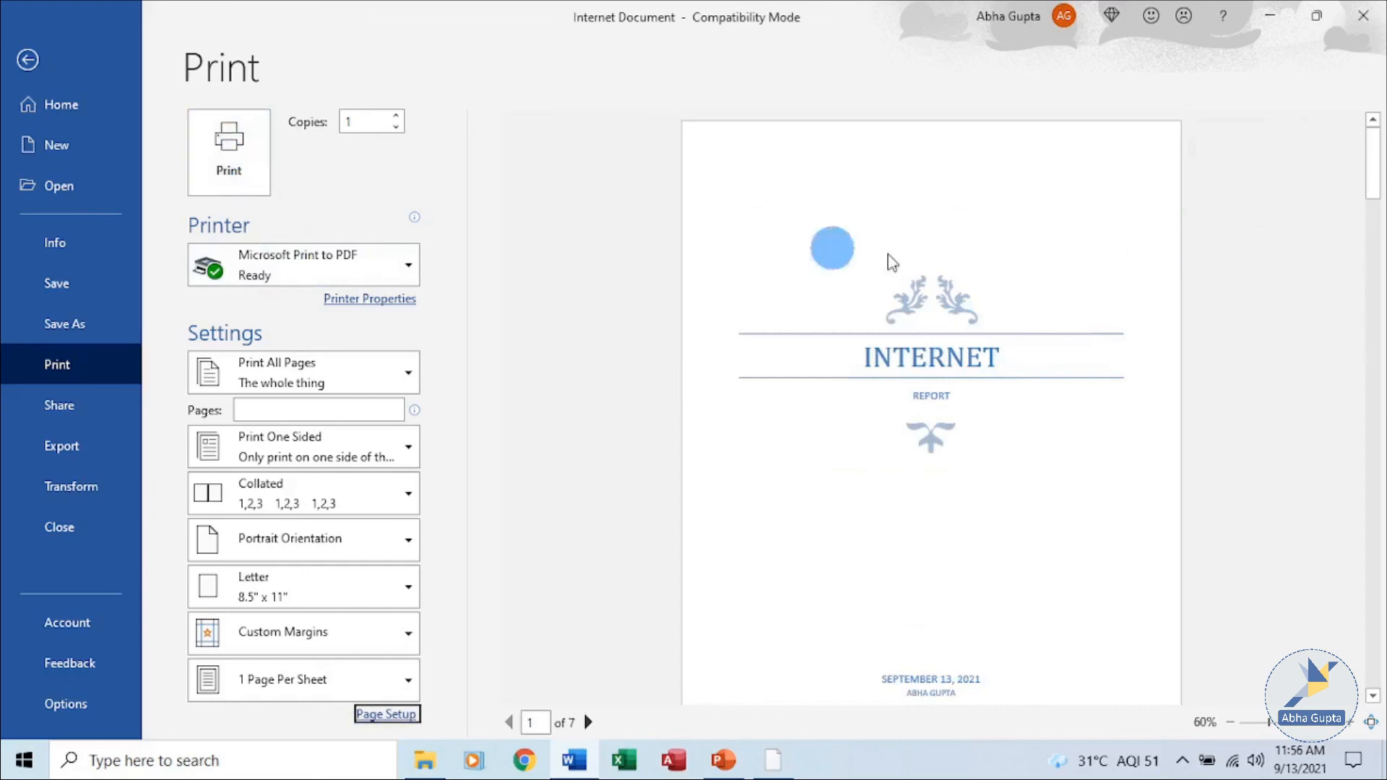
{"action": "scroll", "coordinate": [1241, 453], "scroll_direction": "down", "scroll_amount": 1}
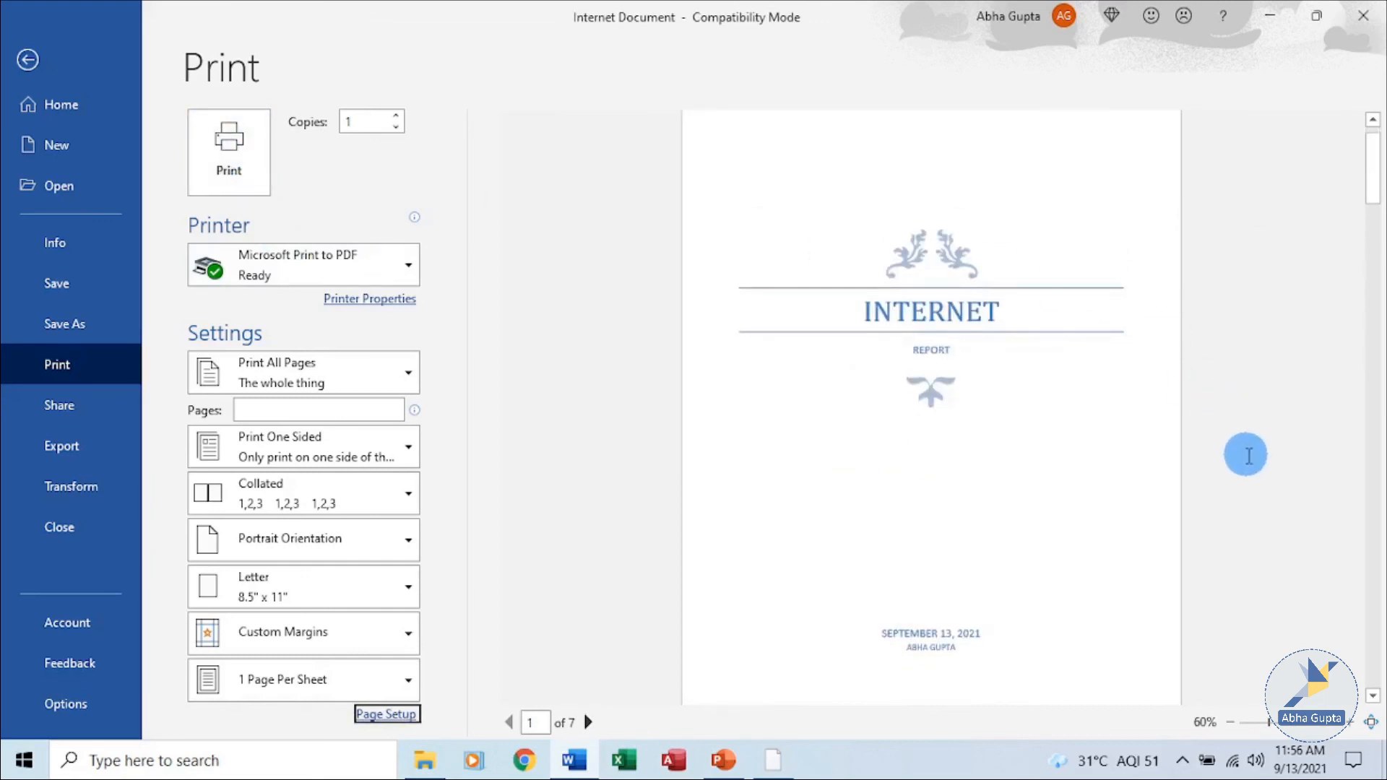